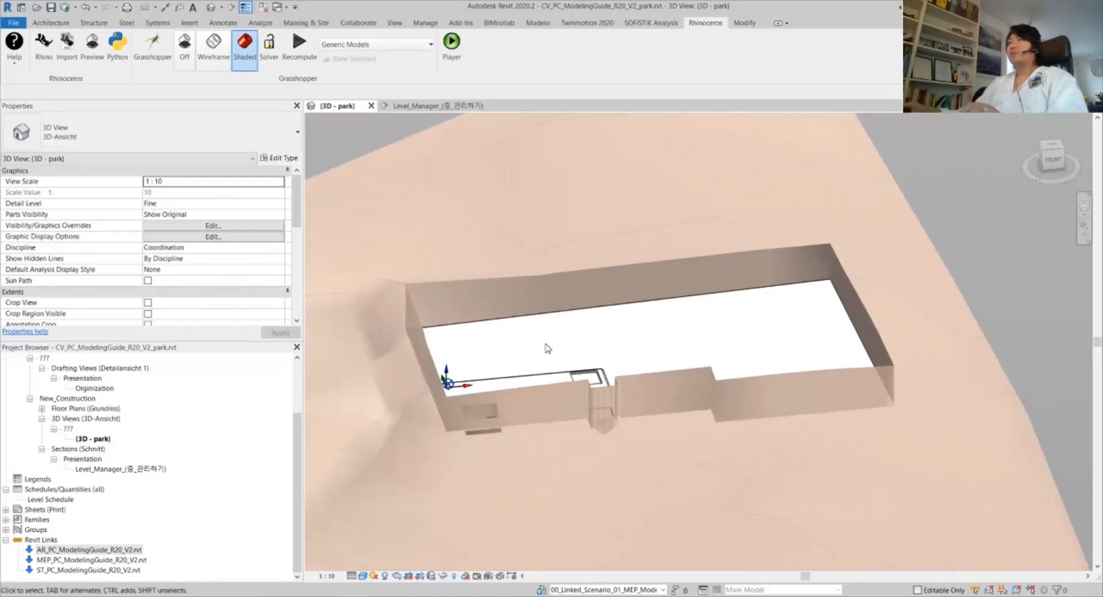
Review the linked model worksets: architectural, concrete structural, fire protection, interior and Scenario_01 MEP
shift+middle_drag(632, 315, 654, 323)
click(540, 590)
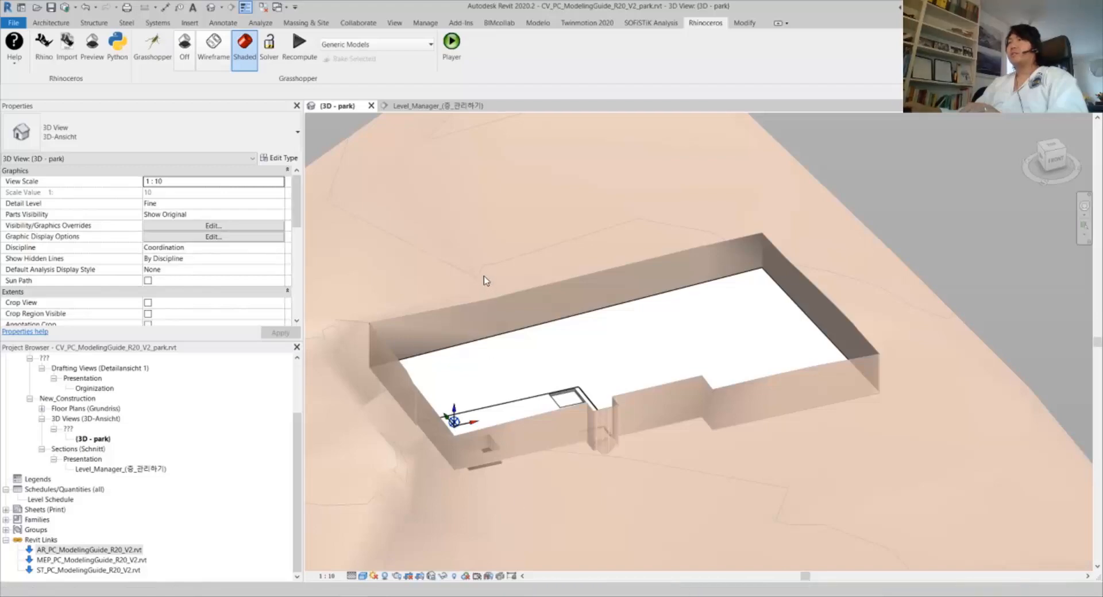
click(396, 206)
key(shift+Down)
key(shift+Down)
key(shift+Down)
key(shift+Down)
key(shift+Down)
key(shift+Down)
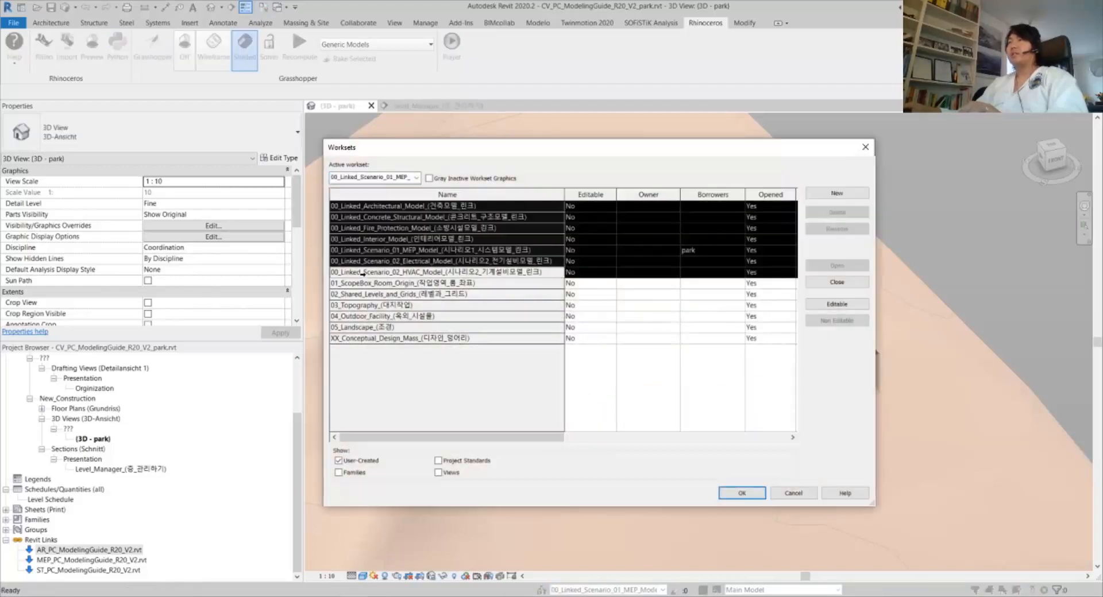
click(418, 207)
click(431, 216)
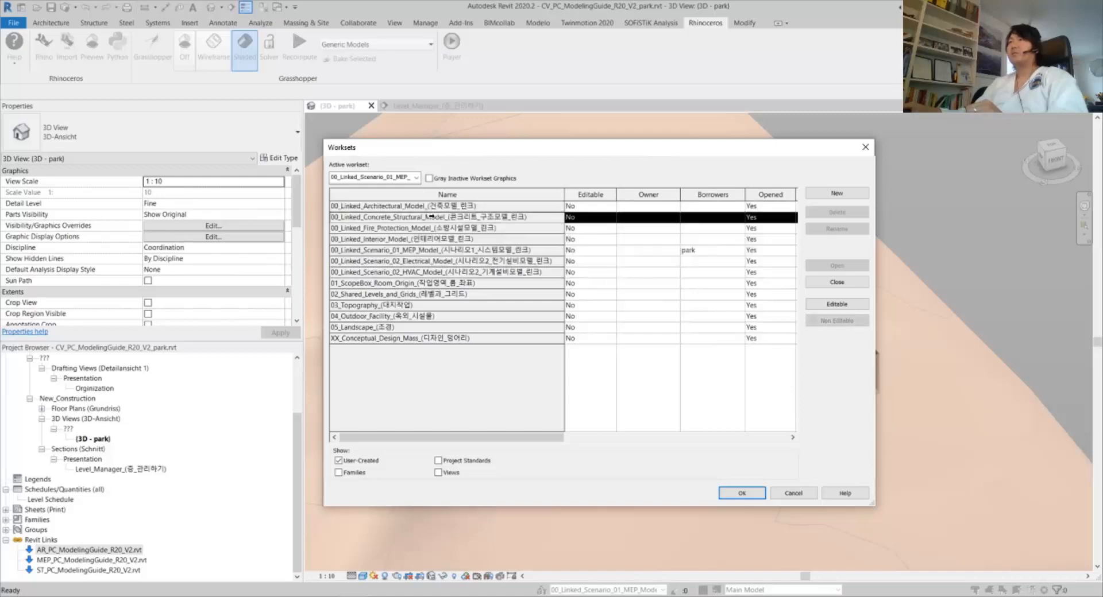
click(441, 228)
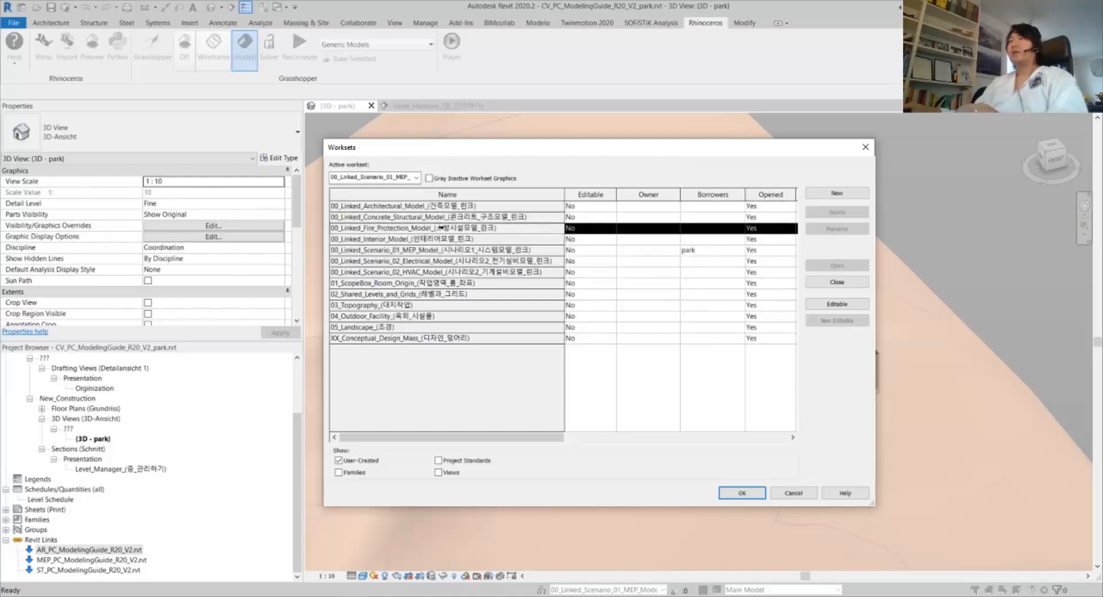
click(439, 239)
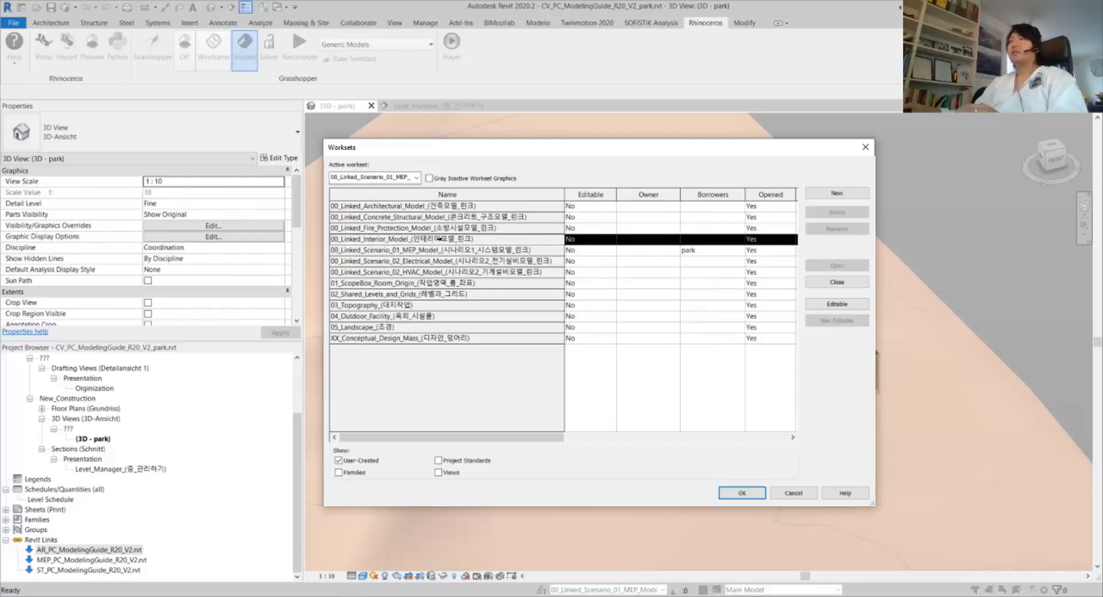
click(470, 250)
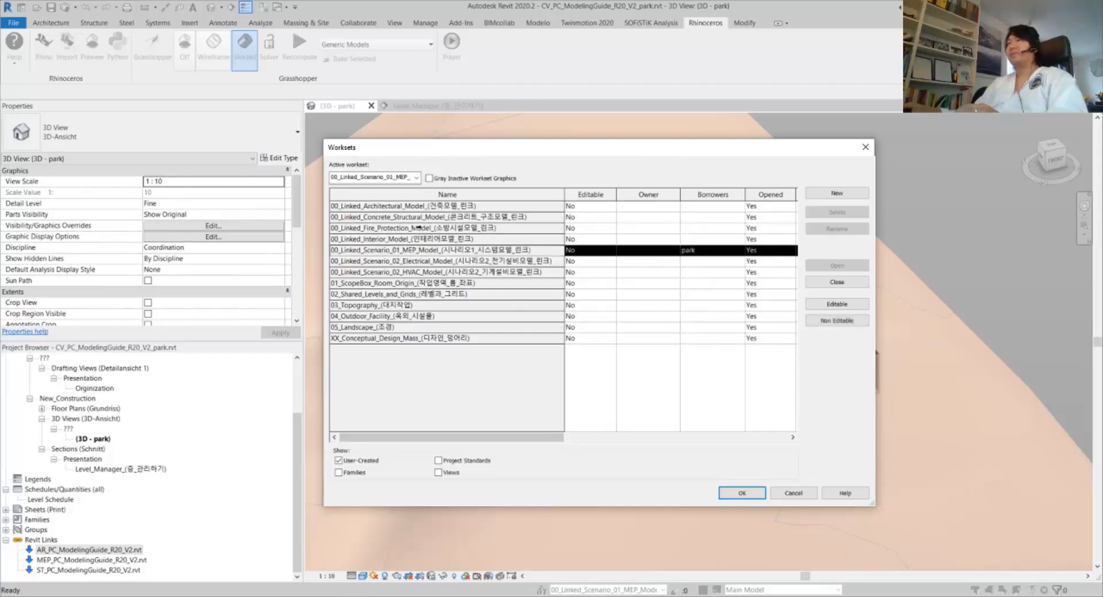
click(724, 493)
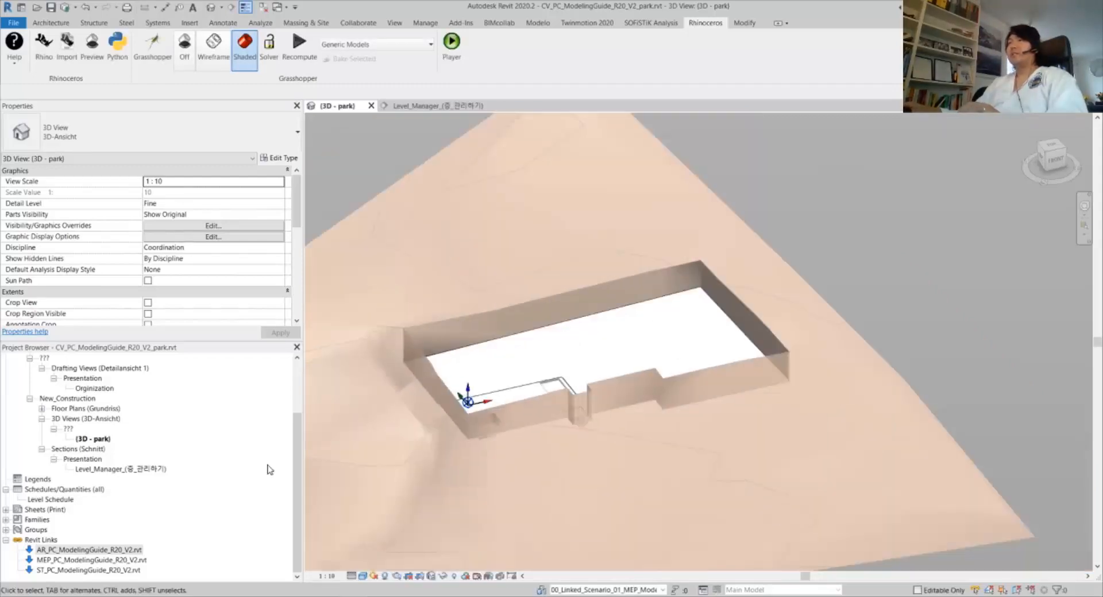
Open the Level_Manager section view and frame it around the level markers
double_click(107, 469)
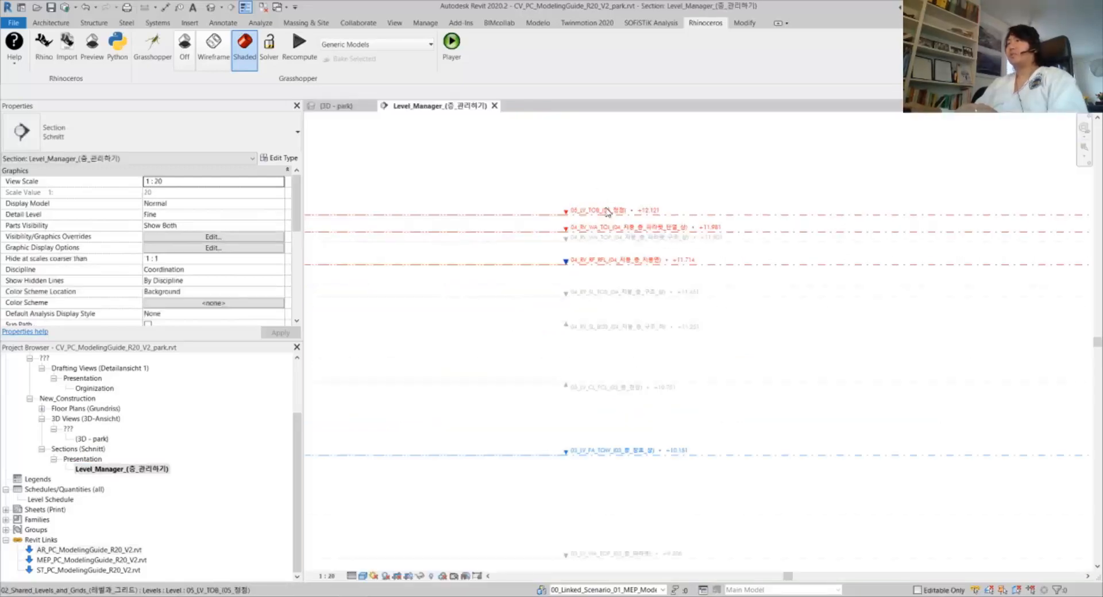
scroll(473, 297, down, 1)
middle_drag(474, 297, 351, 322)
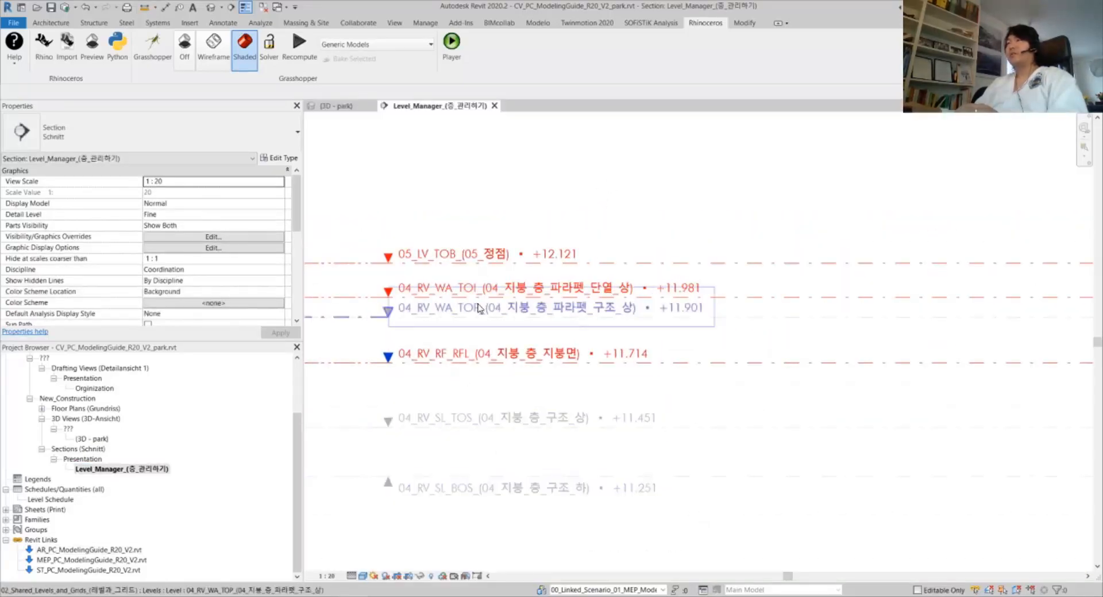
scroll(661, 258, down, 3)
scroll(735, 284, up, 2)
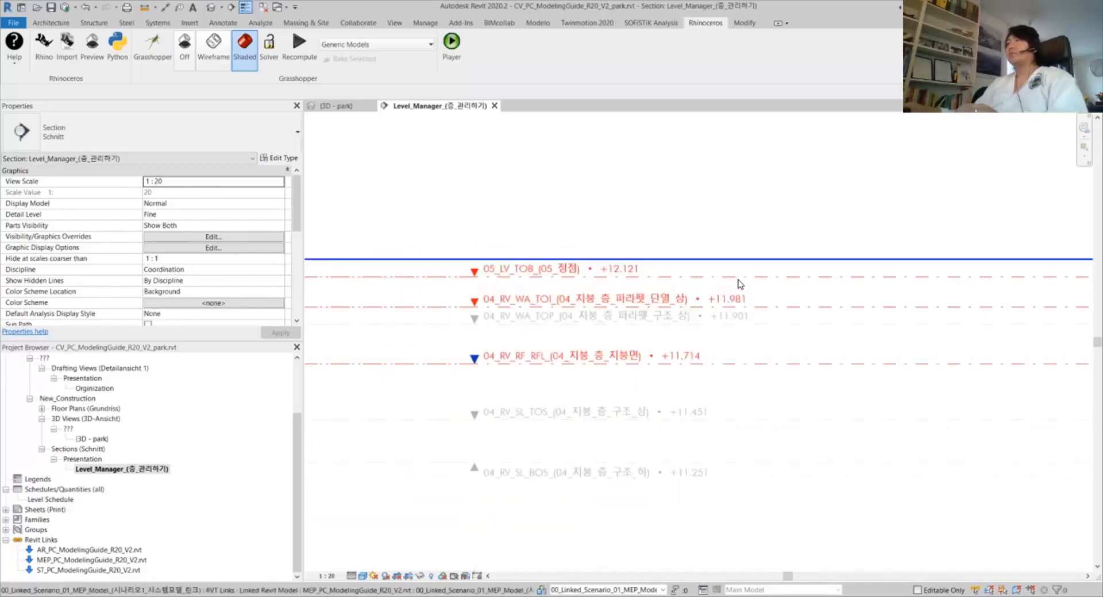
Make the MEP linked model visible in this view through VG's Revit Links settings
key(v)
key(g)
click(615, 118)
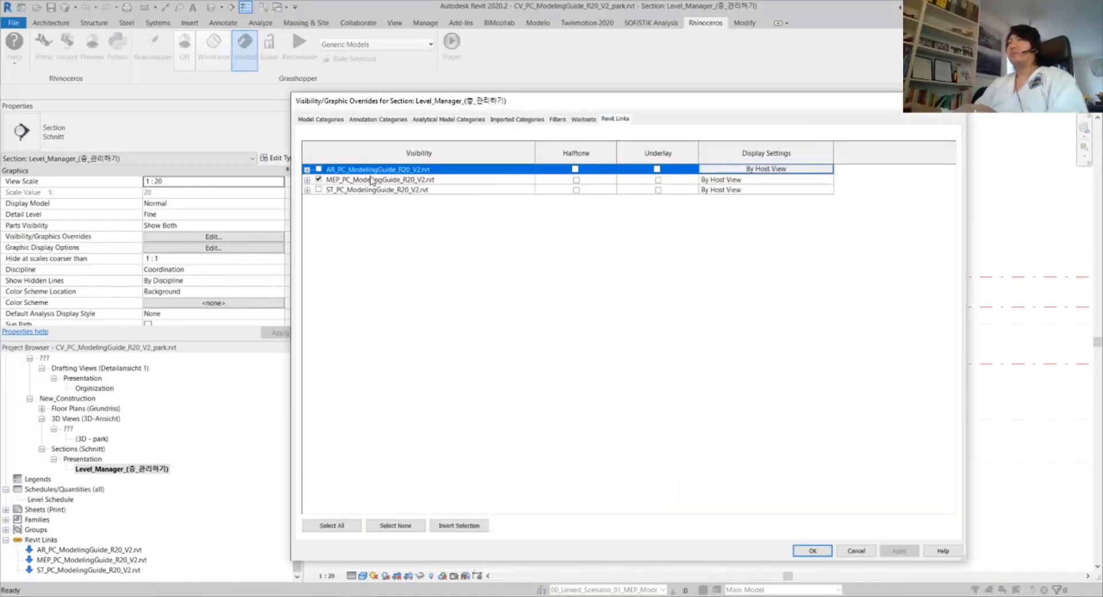
click(318, 180)
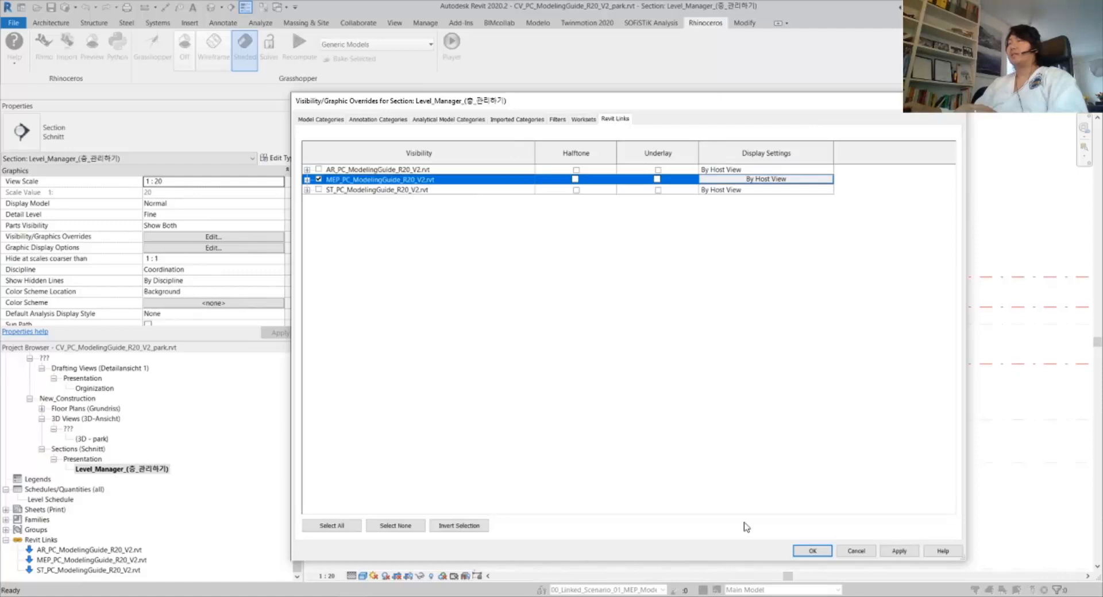
click(812, 551)
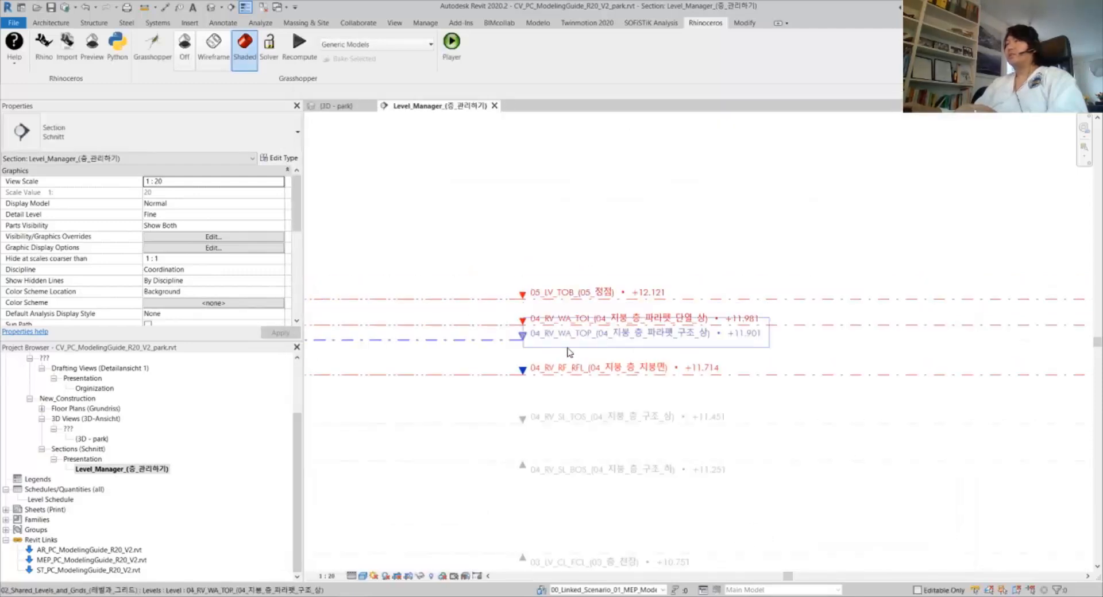
Recentre on the roof levels and briefly select the linked MEP model to inspect its level labels
middle_drag(588, 263, 582, 220)
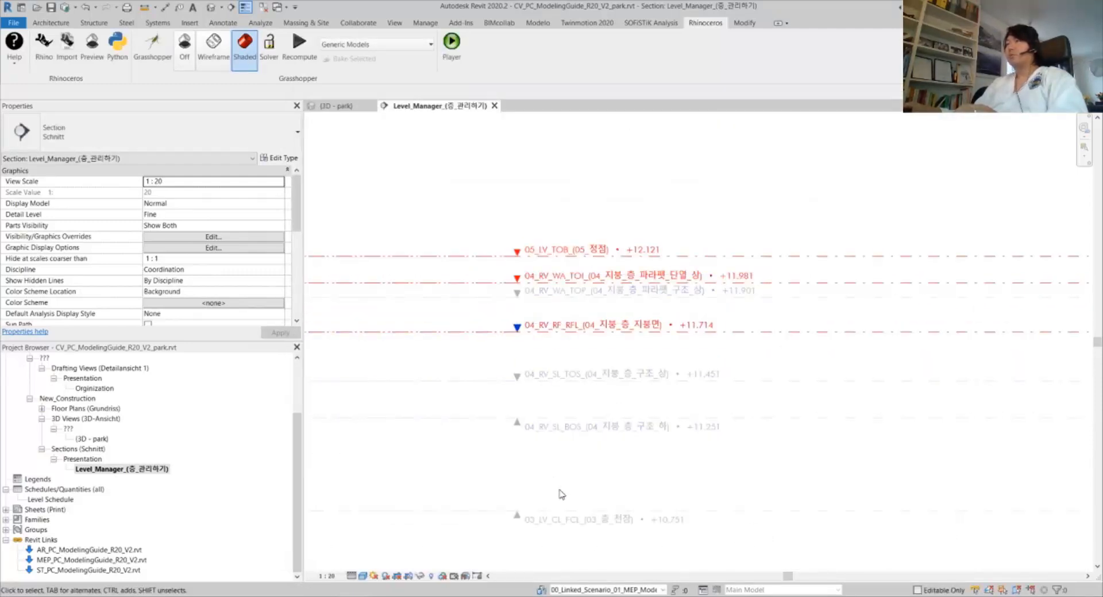
scroll(618, 240, up, 2)
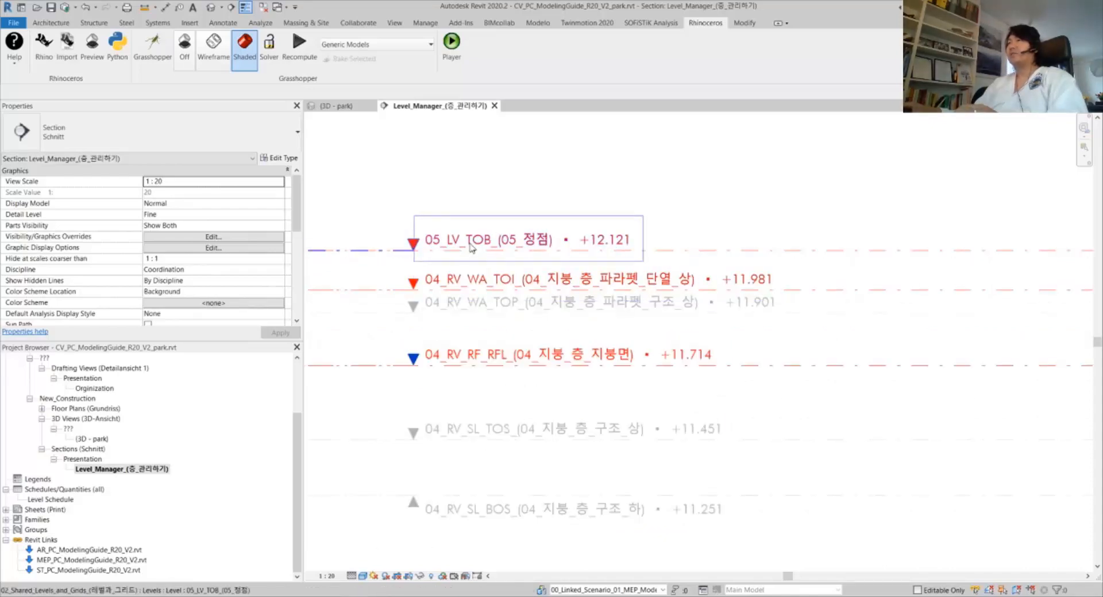
scroll(634, 265, down, 4)
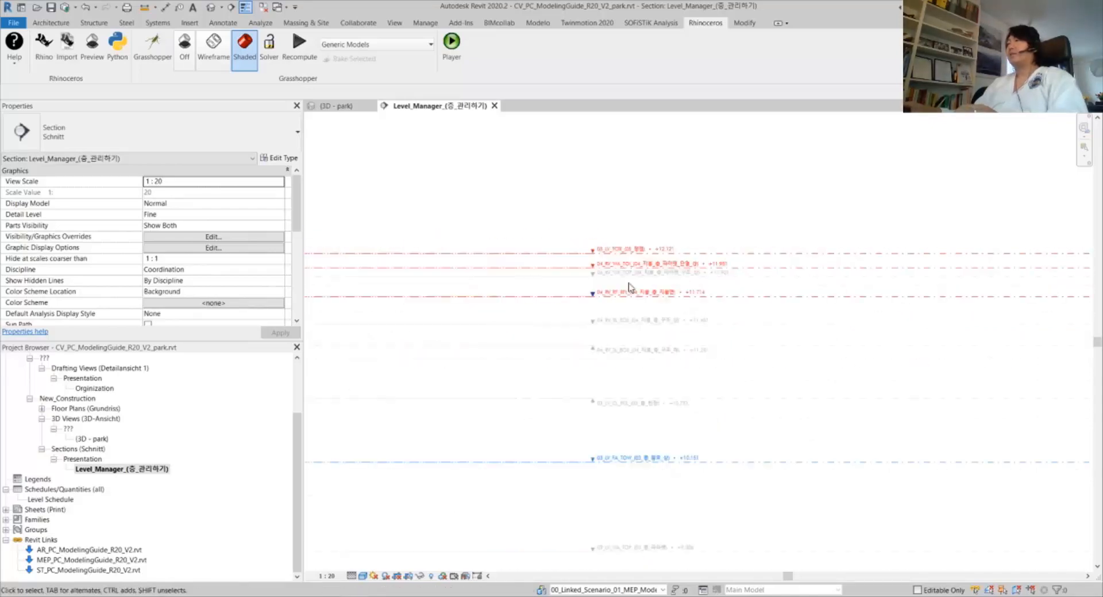
scroll(610, 271, up, 3)
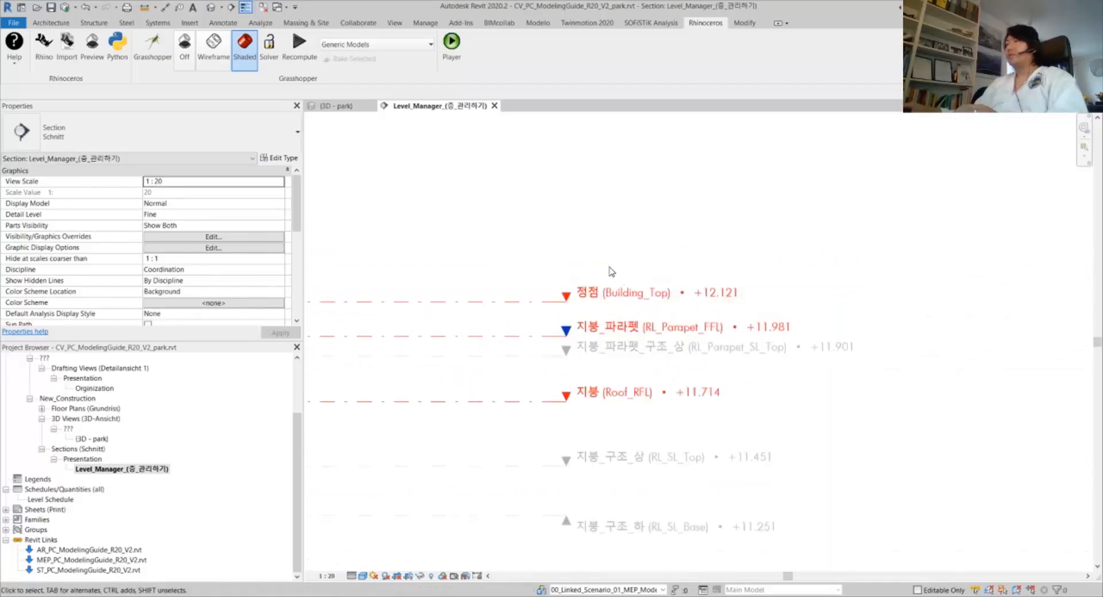
scroll(611, 271, up, 2)
middle_drag(611, 270, 577, 188)
click(577, 188)
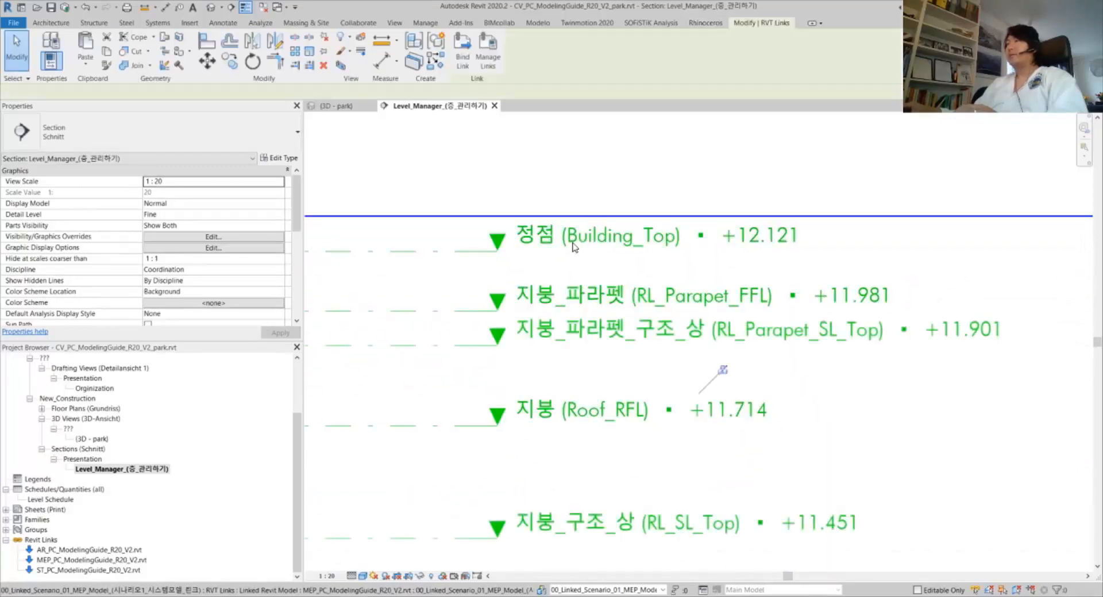
click(577, 187)
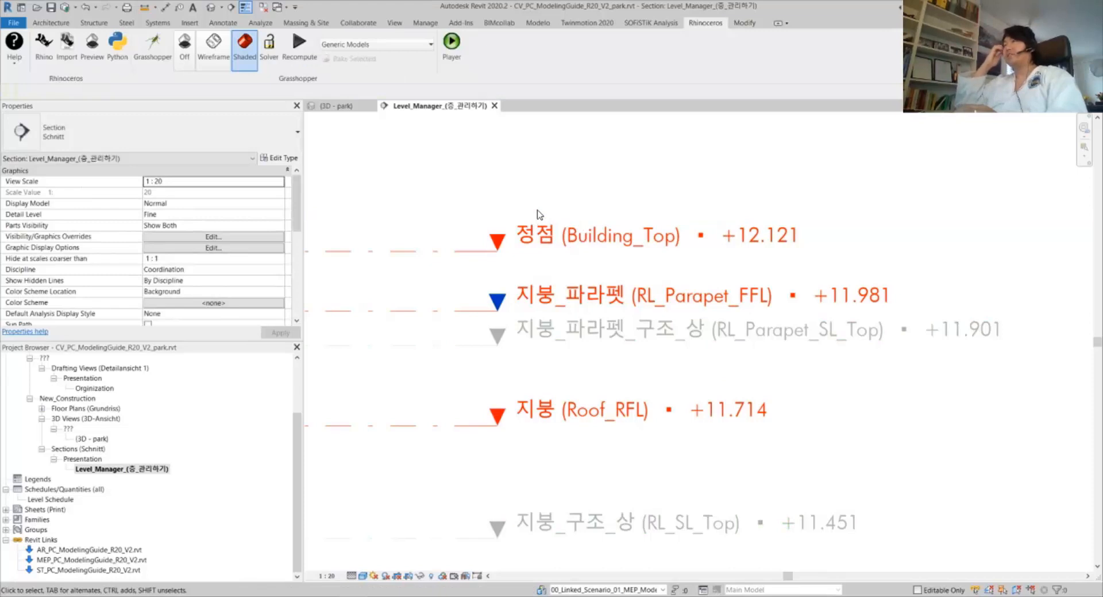
click(521, 231)
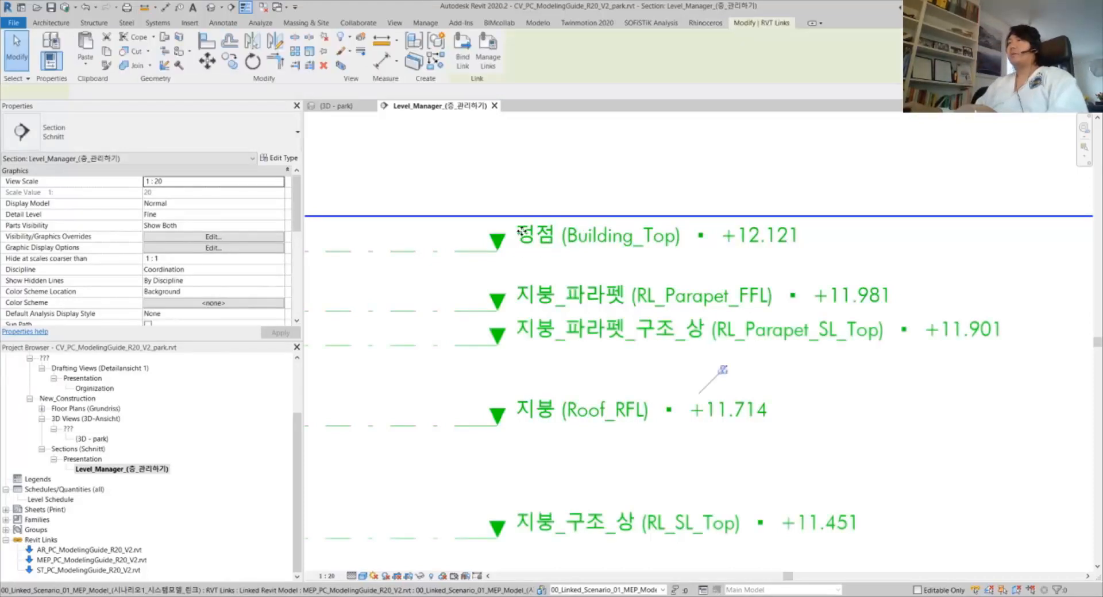
key(Escape)
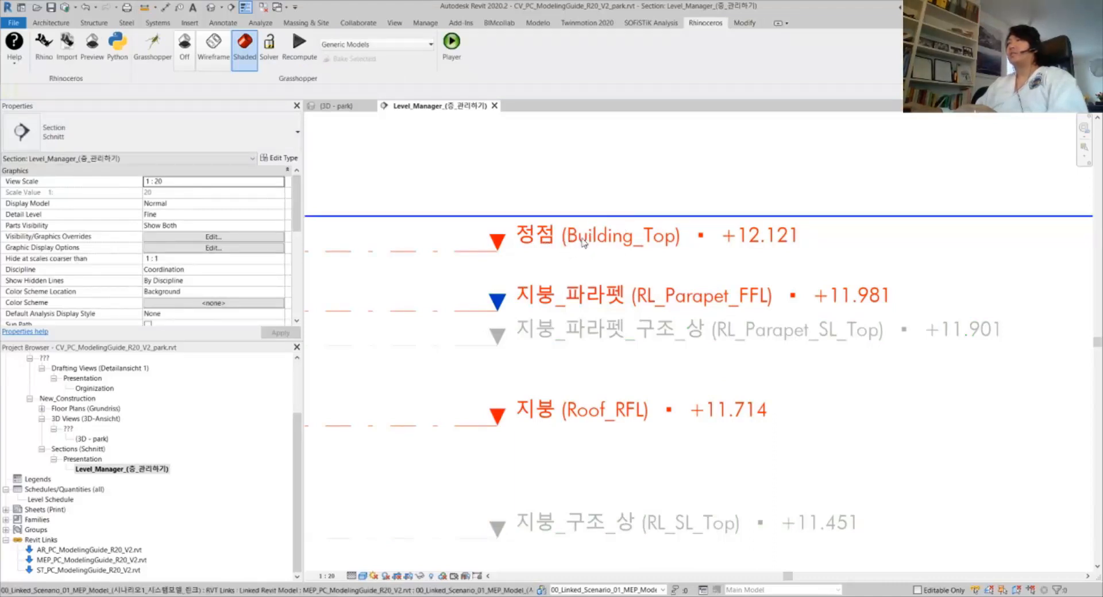
Frame the host levels from 05_LV_TOB at +12.121 down to 04_RV_SL_BOS at +11.251
scroll(595, 241, down, 5)
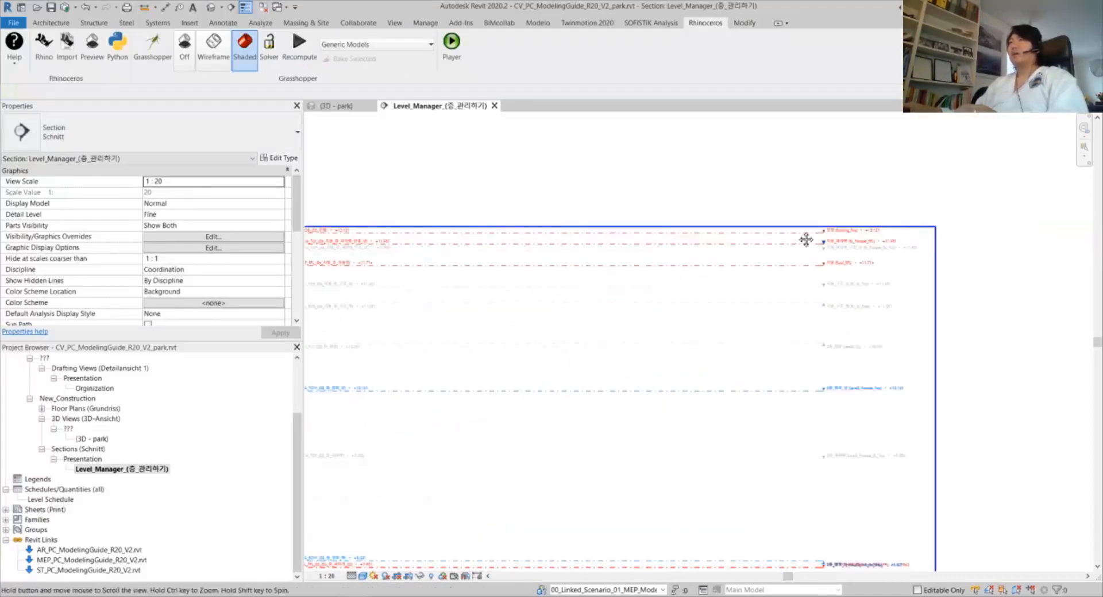
scroll(696, 254, up, 5)
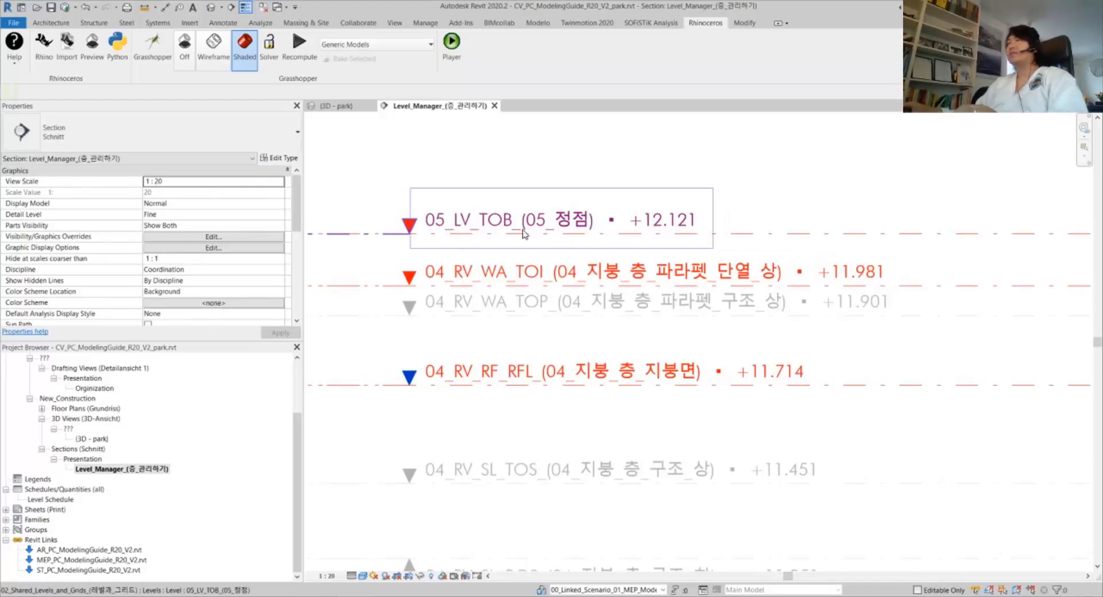
middle_drag(597, 224, 514, 248)
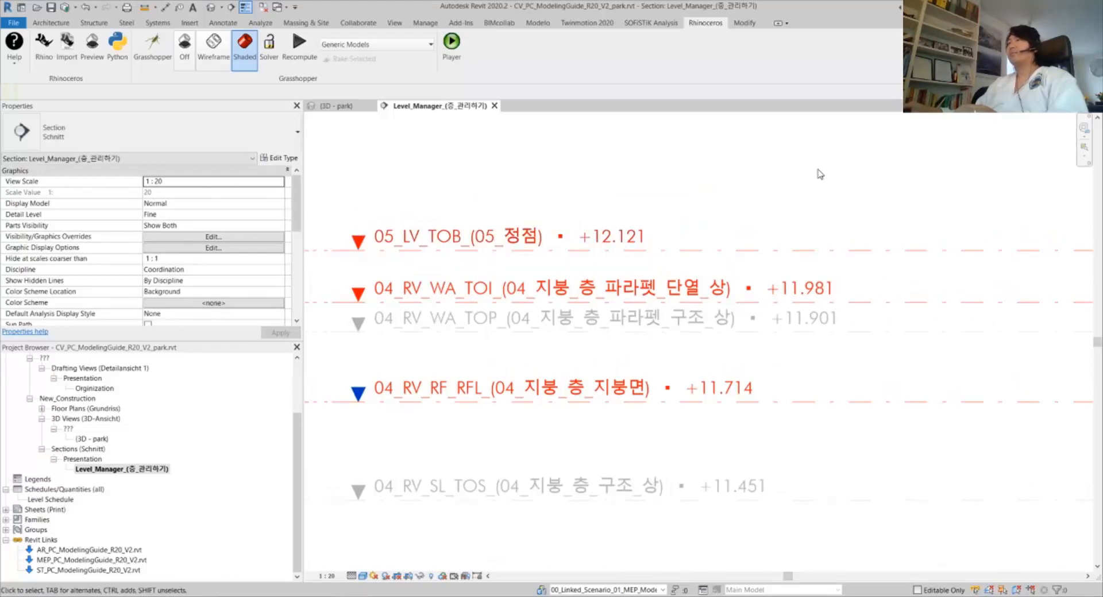
scroll(825, 179, down, 1)
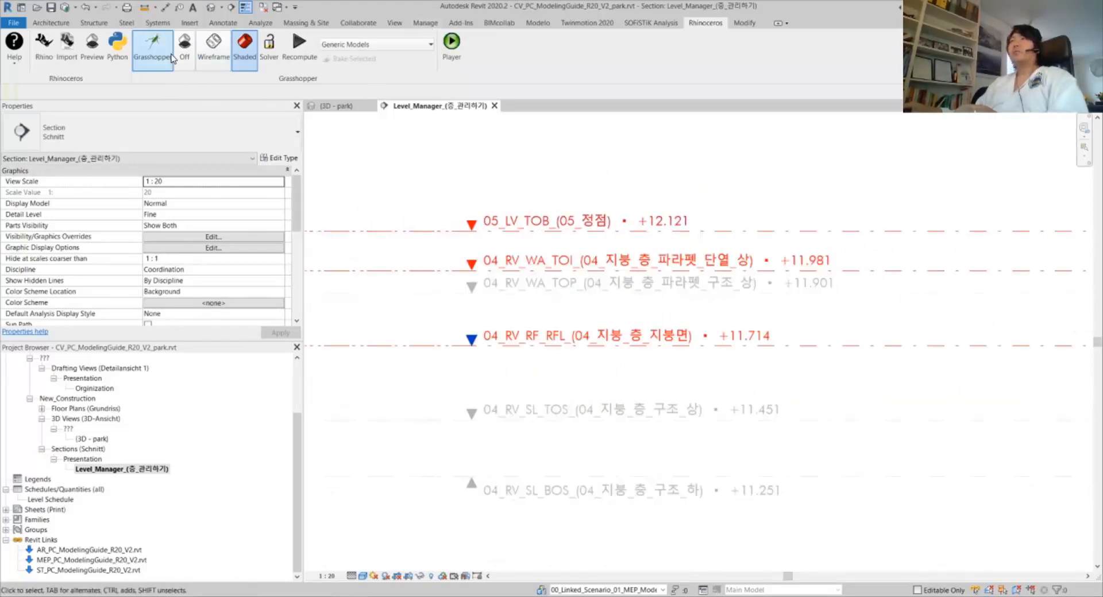
Launch Grasshopper with the RenameLevels definition maximized and survey the whole canvas
click(152, 49)
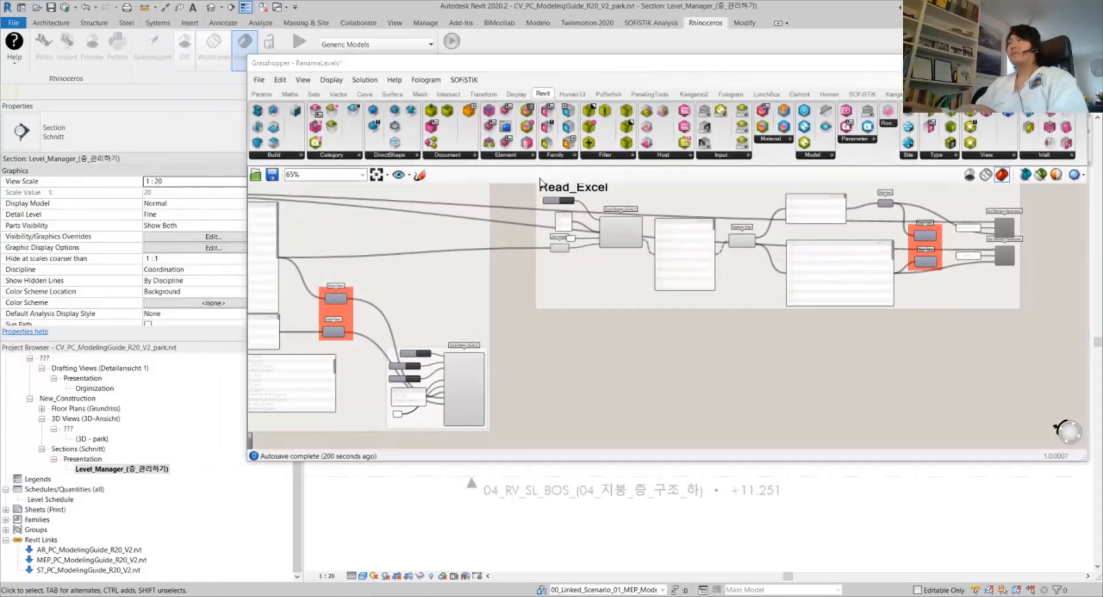
click(1048, 63)
right_drag(362, 256, 649, 346)
scroll(816, 370, down, 3)
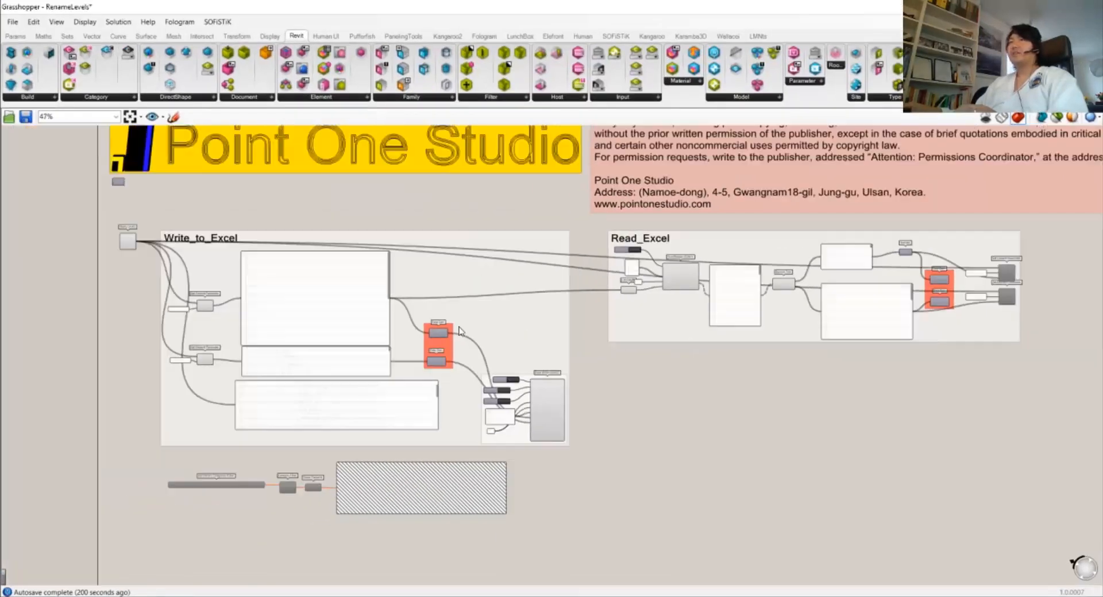
scroll(343, 307, up, 7)
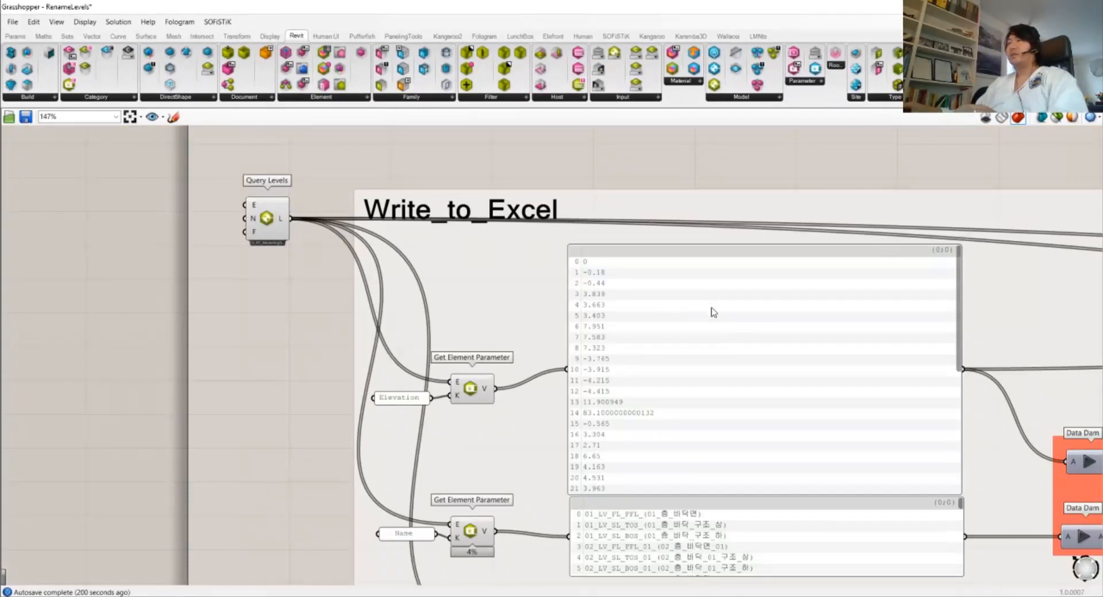
scroll(711, 312, down, 4)
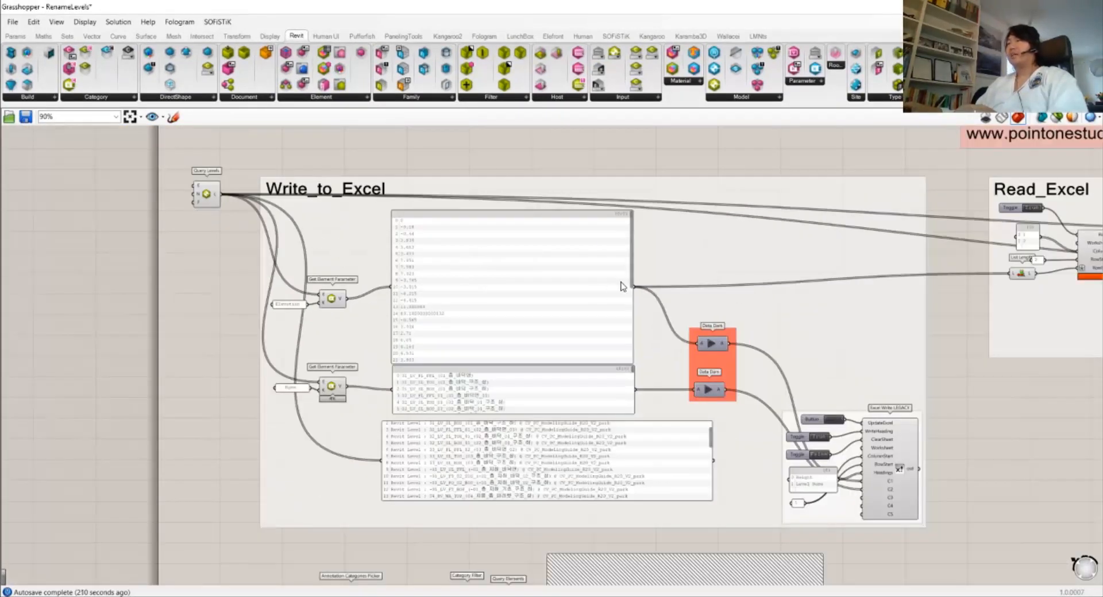
drag(206, 194, 201, 211)
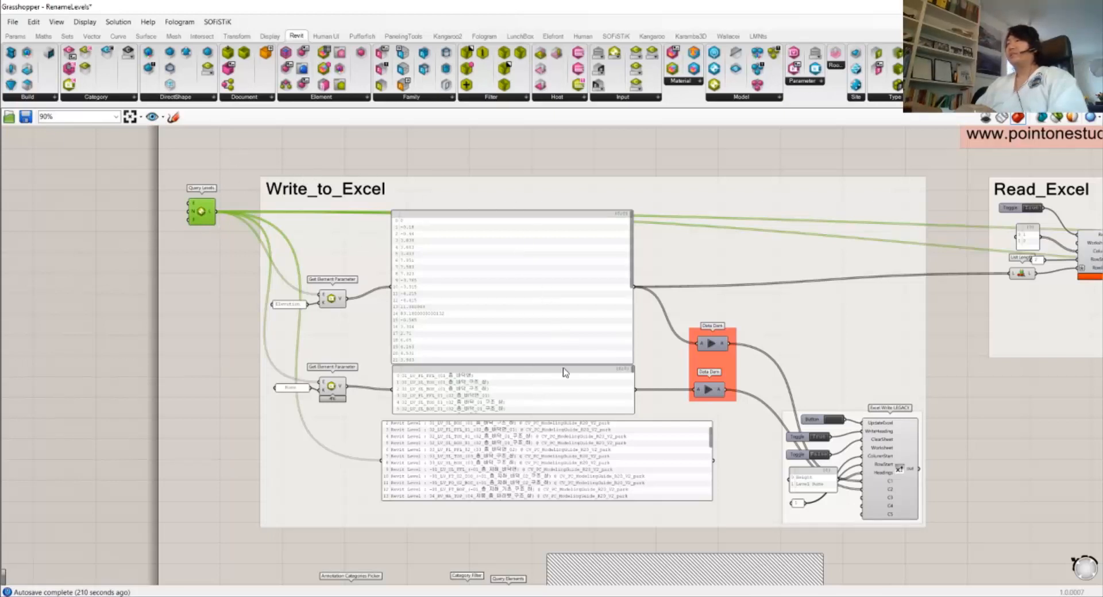
scroll(767, 332, up, 3)
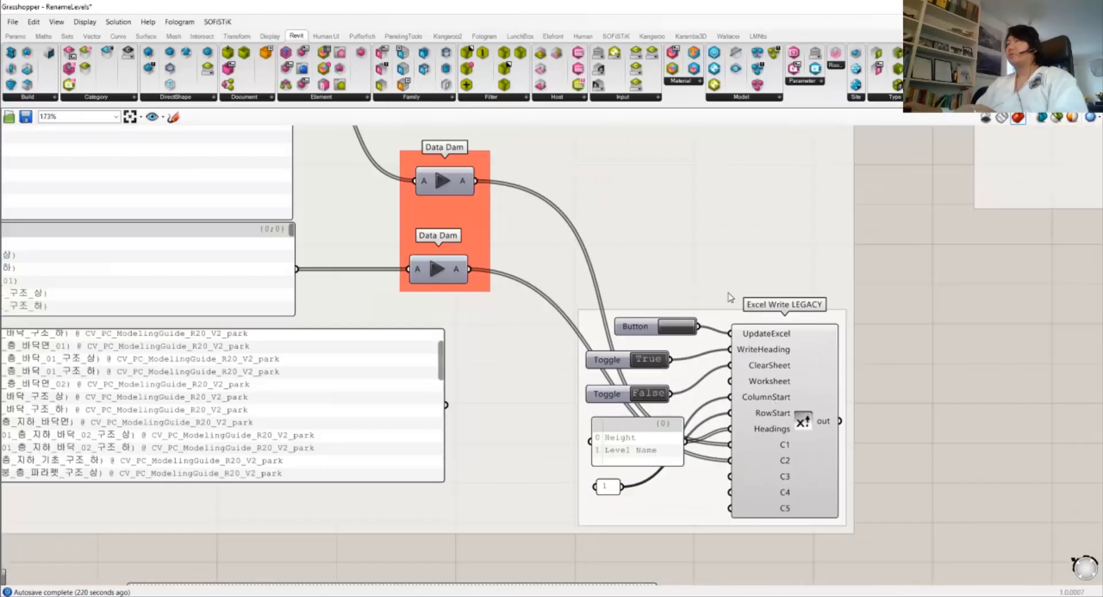
scroll(754, 352, up, 1)
Trace Query Levels' wires in the Write_to_Excel group, then switch to the empty RenameLevels_GH.xlsx sheet
click(769, 396)
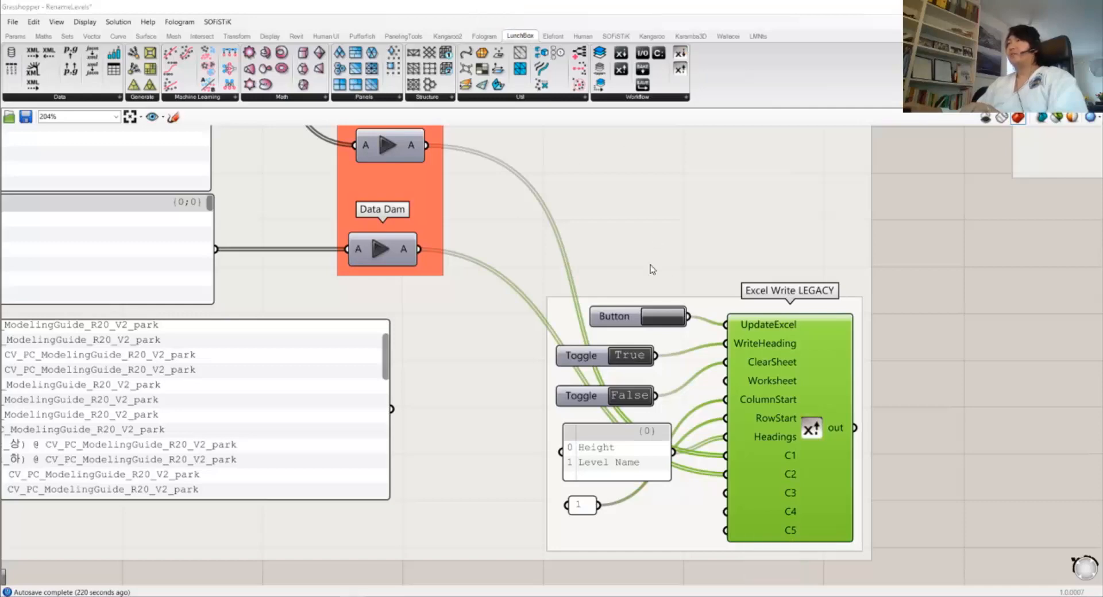
scroll(579, 268, down, 2)
right_drag(446, 255, 743, 325)
scroll(457, 315, down, 2)
right_drag(451, 311, 624, 373)
right_drag(443, 343, 448, 373)
click(248, 212)
click(296, 35)
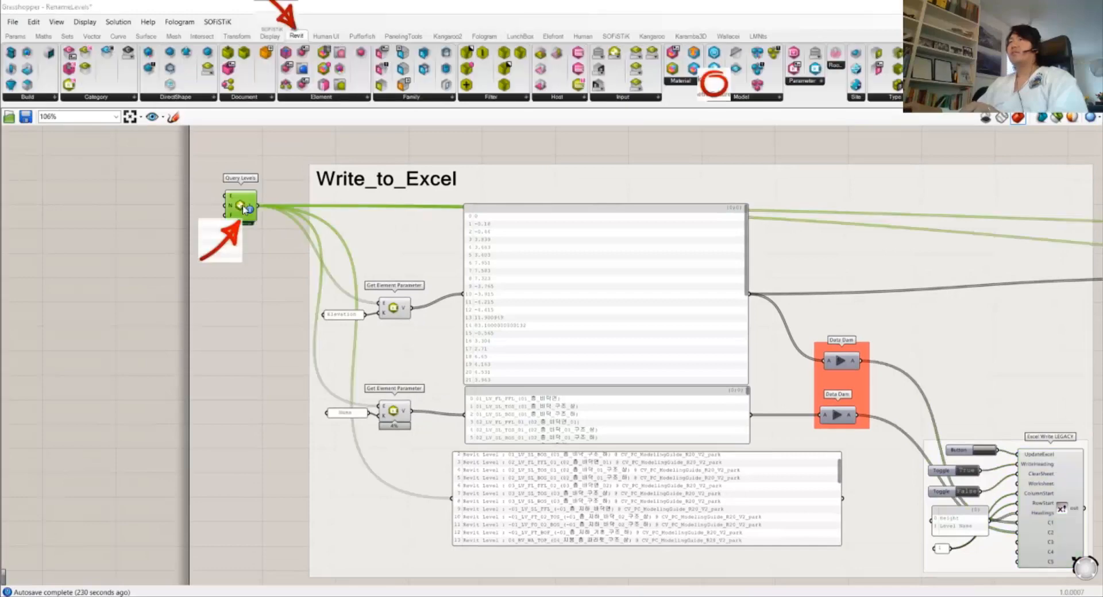
click(474, 147)
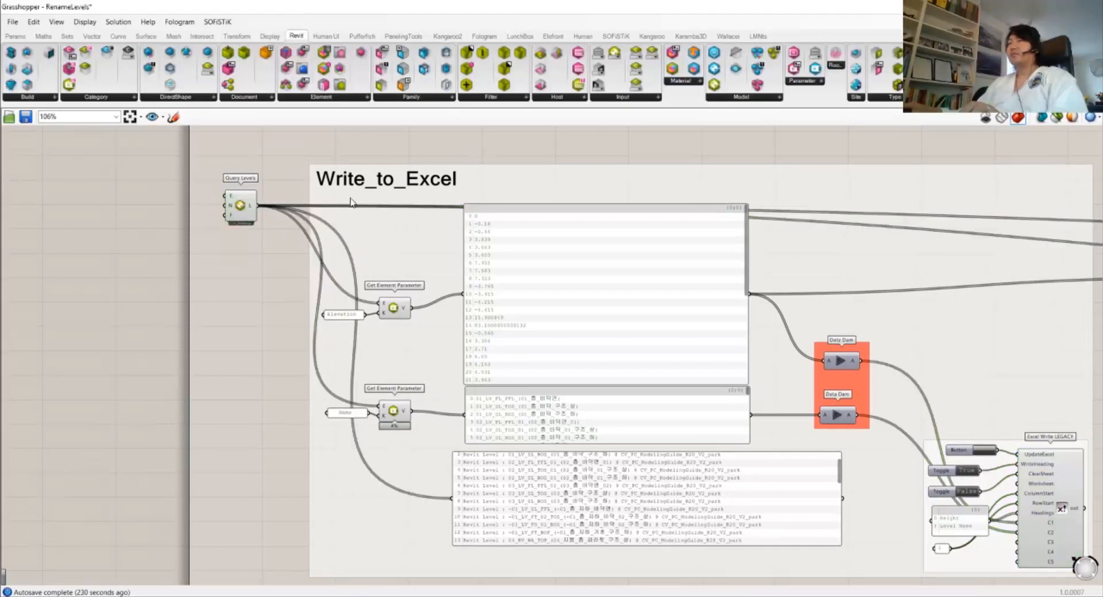
key(alt+Tab)
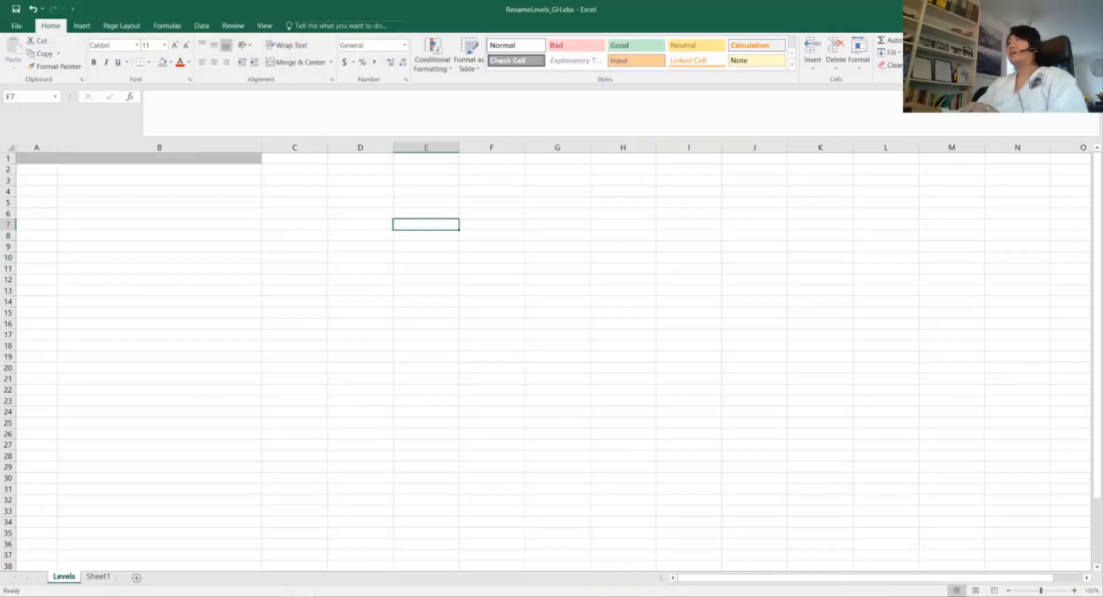
Return to Grasshopper and zoom in on the Excel Write LEGACY and Query Levels components
key(alt+Tab)
scroll(595, 328, up, 3)
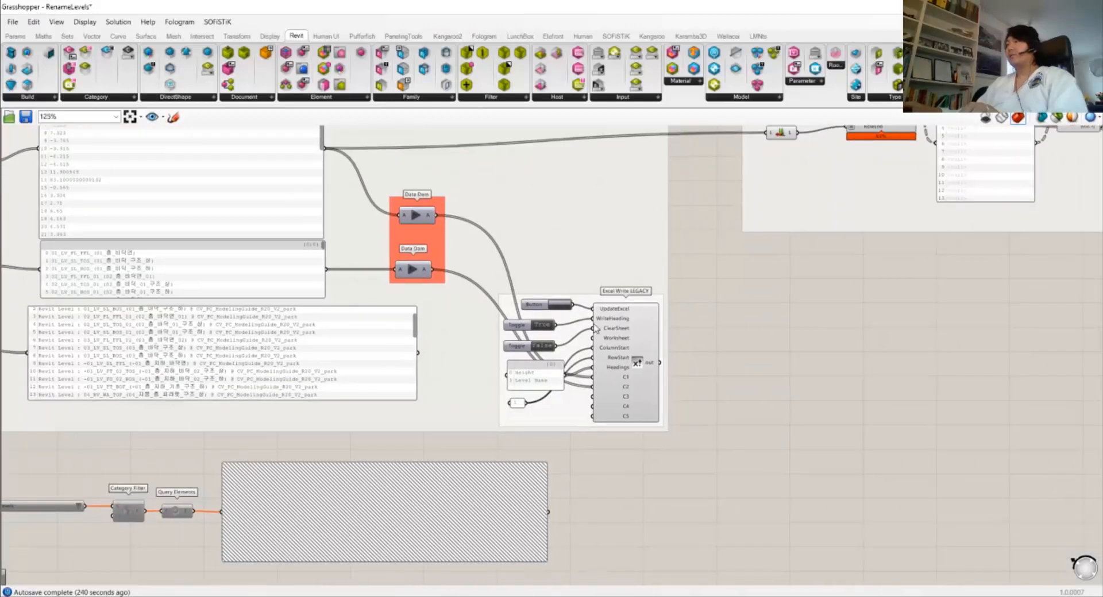
scroll(595, 328, up, 2)
click(678, 366)
scroll(665, 369, up, 1)
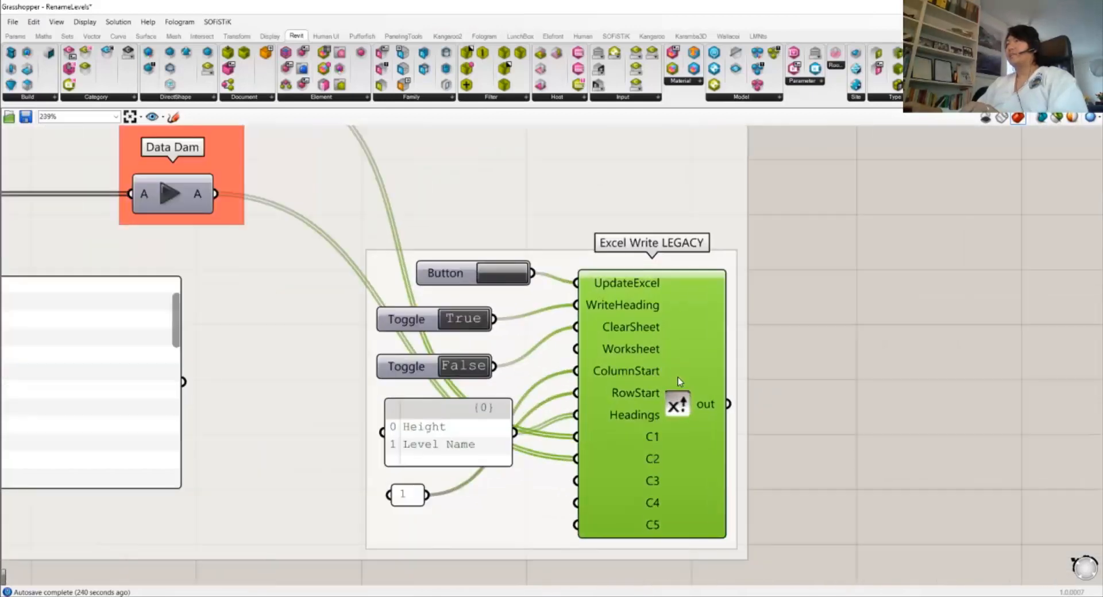
right_drag(679, 381, 667, 317)
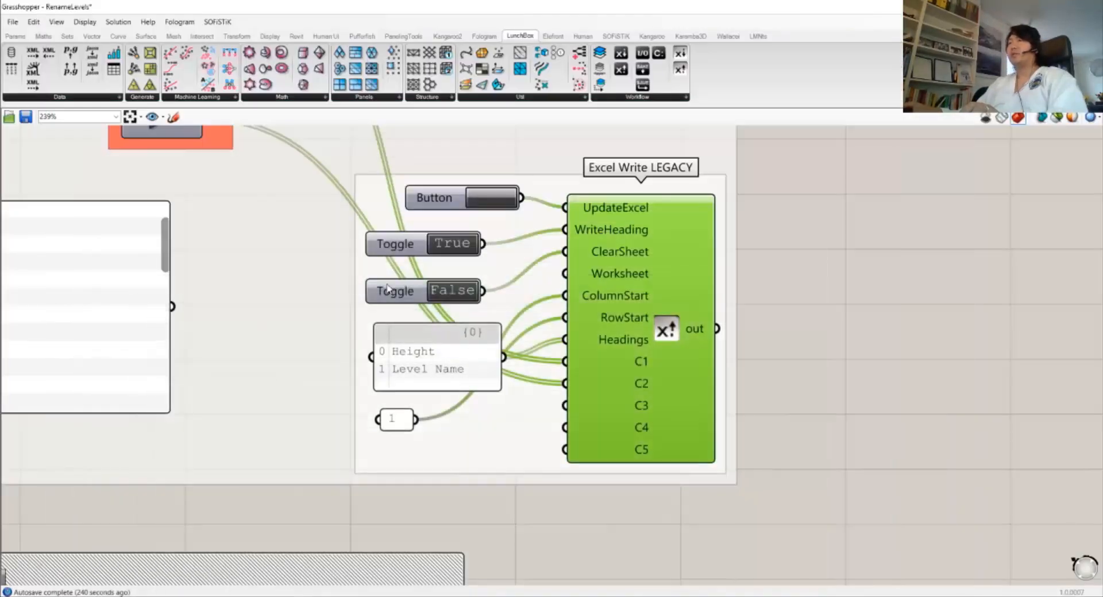
scroll(623, 315, down, 3)
scroll(441, 276, up, 4)
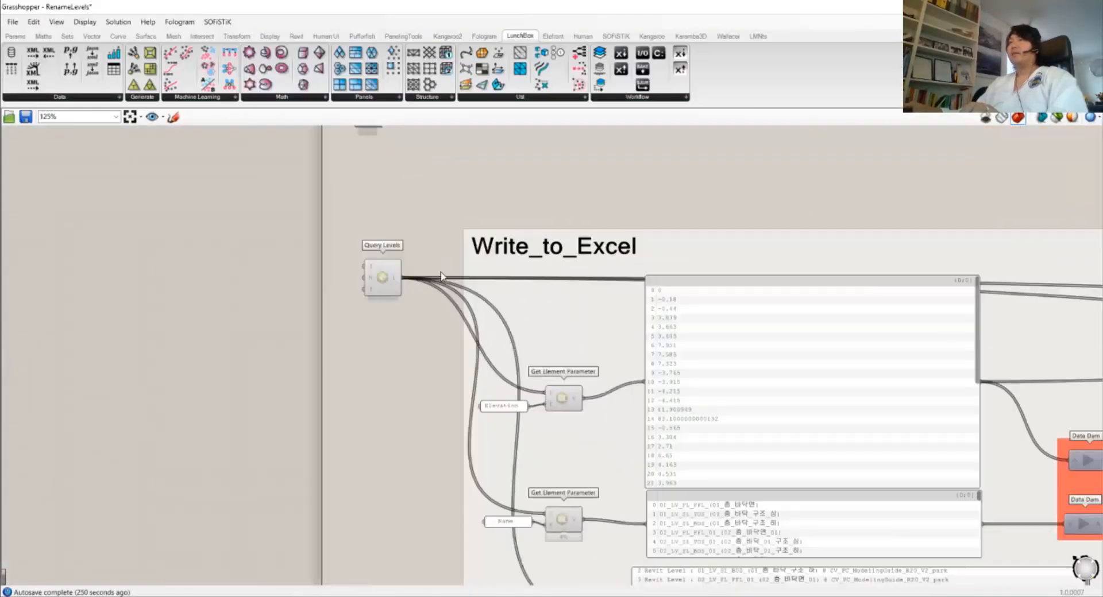
scroll(441, 276, up, 5)
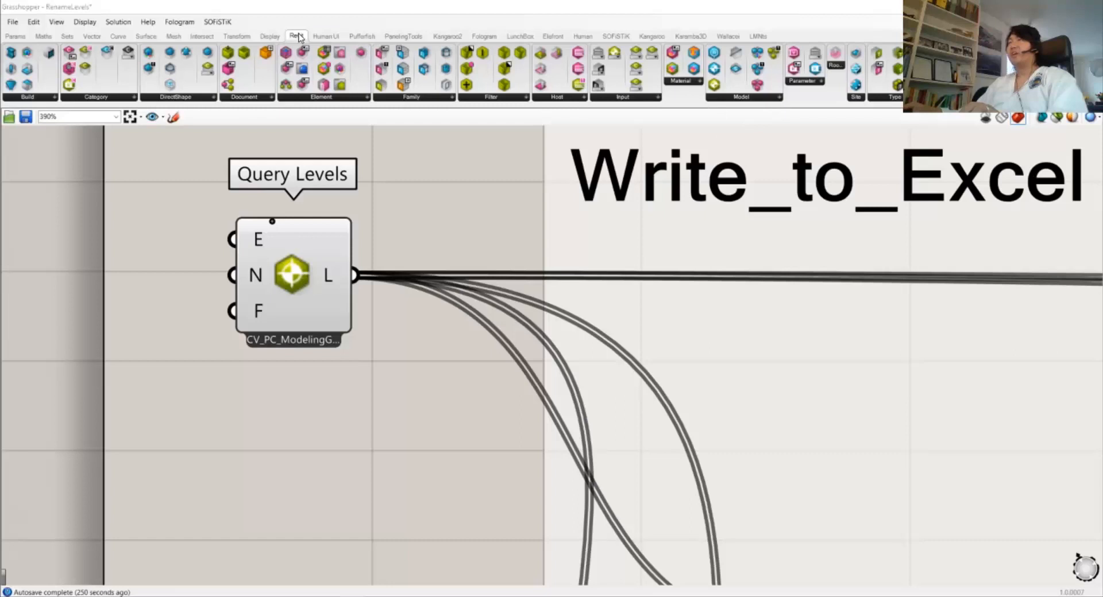
click(744, 97)
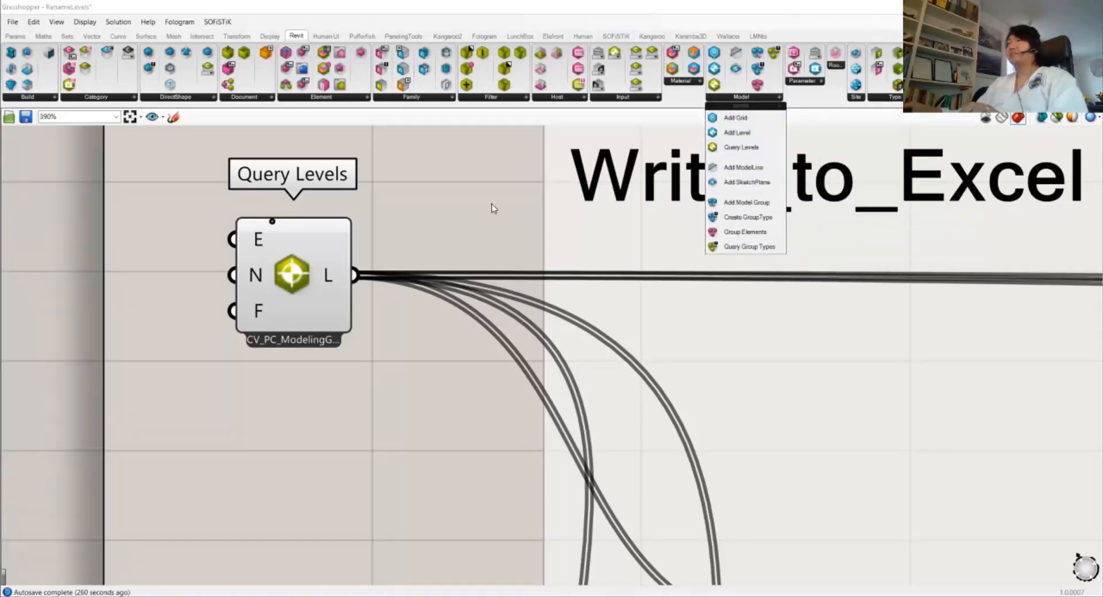
mouse_move(260, 244)
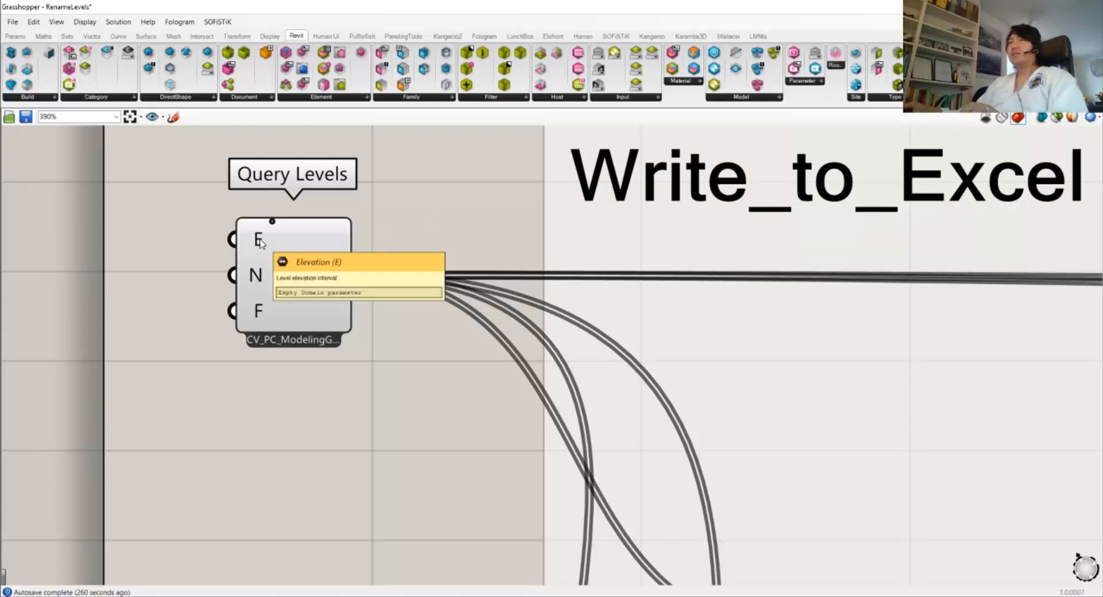
right_drag(260, 243, 356, 257)
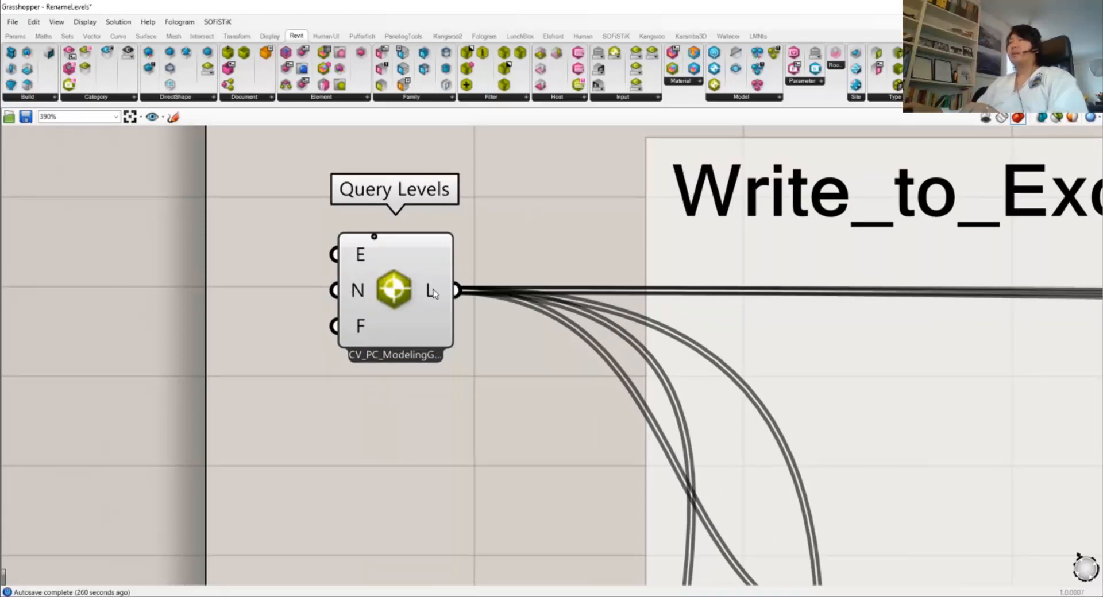
mouse_move(435, 294)
scroll(435, 294, down, 5)
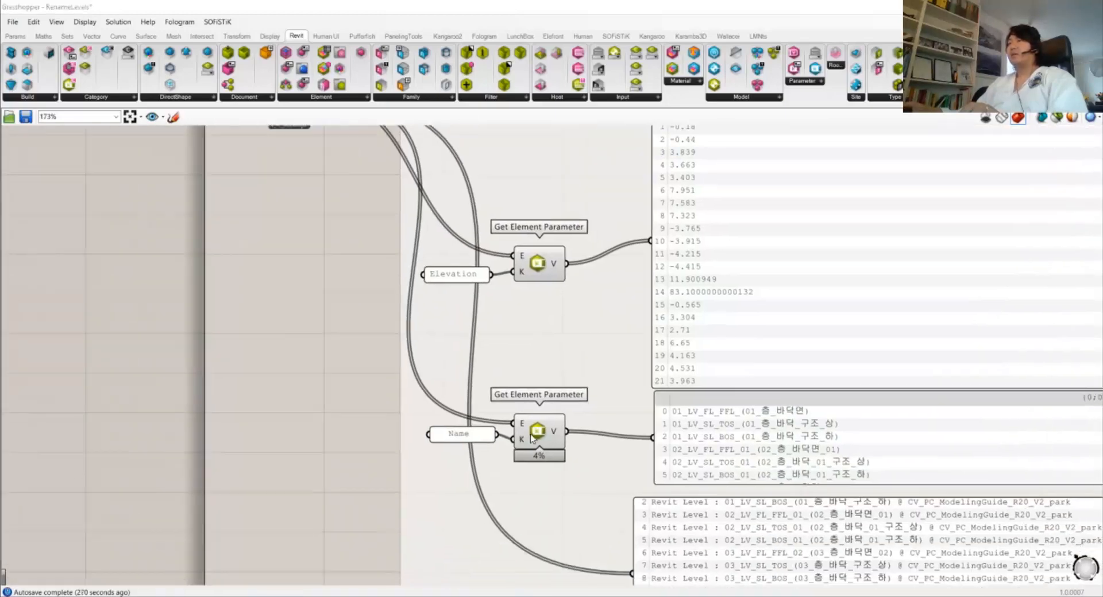
right_drag(566, 395, 301, 225)
Reposition the Revit Level list panel and frame the Get Element Parameter components
click(561, 414)
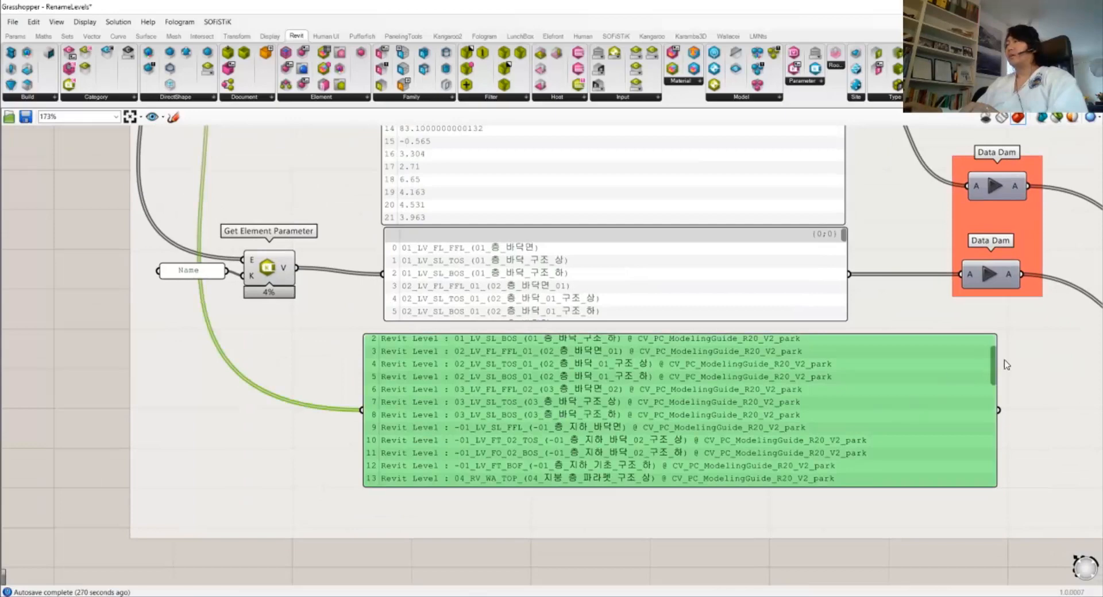
drag(993, 366, 981, 322)
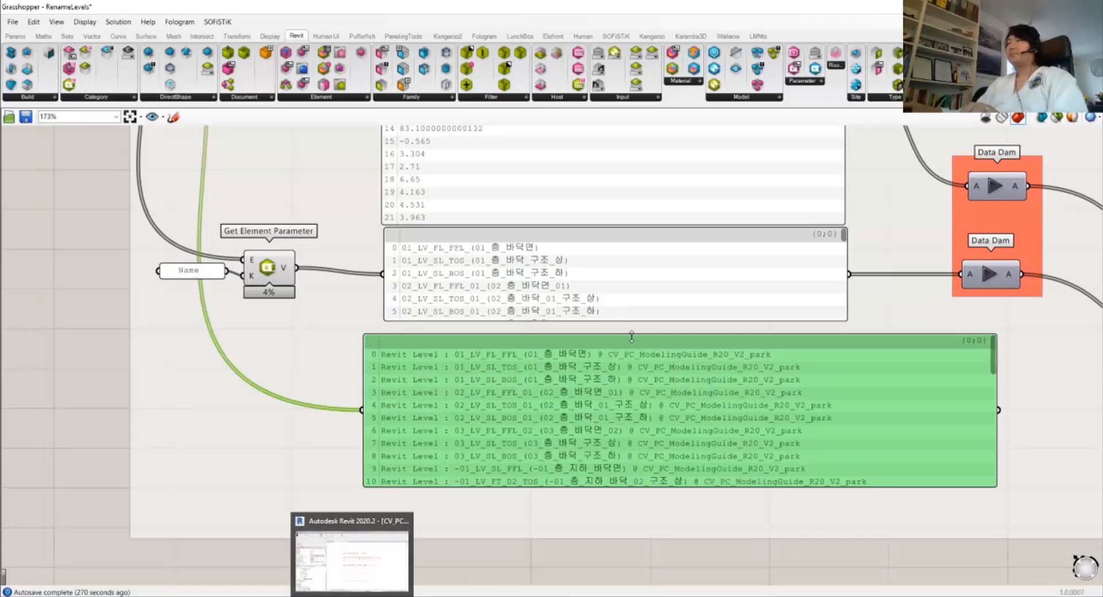
click(72, 235)
scroll(242, 315, down, 1)
right_drag(242, 315, 252, 396)
scroll(371, 313, up, 2)
scroll(371, 315, up, 1)
right_drag(357, 331, 351, 361)
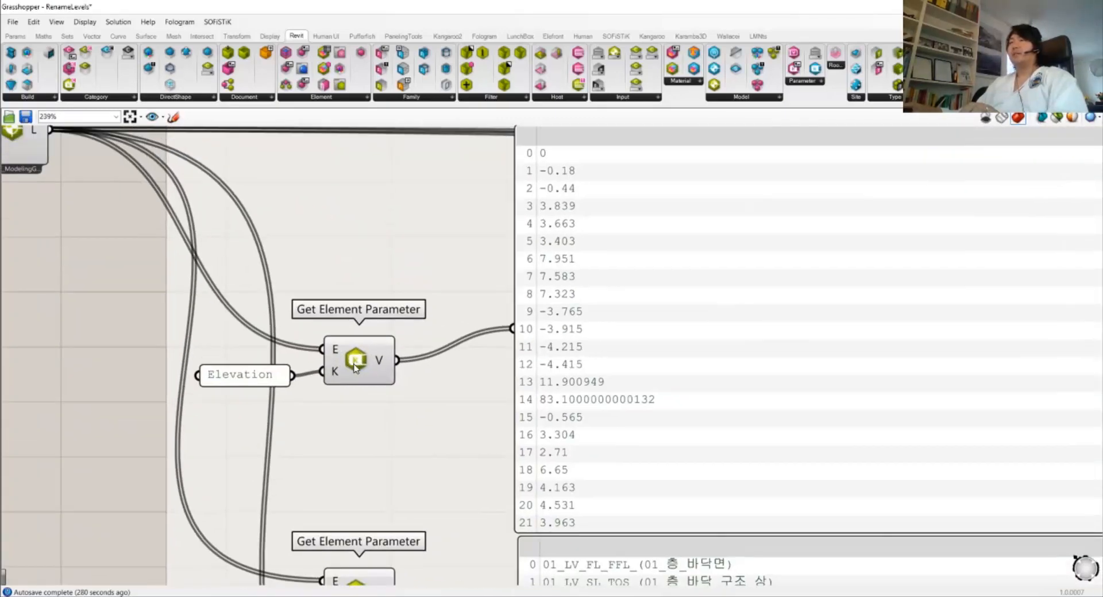
Nudge both Get Element Parameter components and move the Elevation panel beside its K input
drag(353, 363, 355, 356)
right_drag(358, 572, 425, 490)
drag(425, 491, 431, 484)
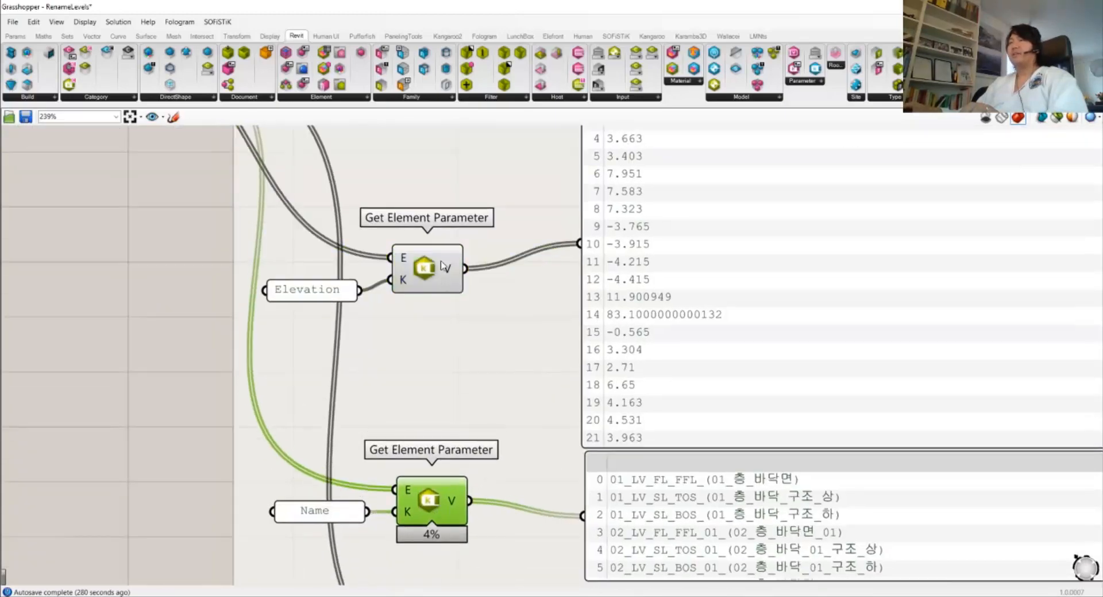
right_drag(417, 257, 408, 259)
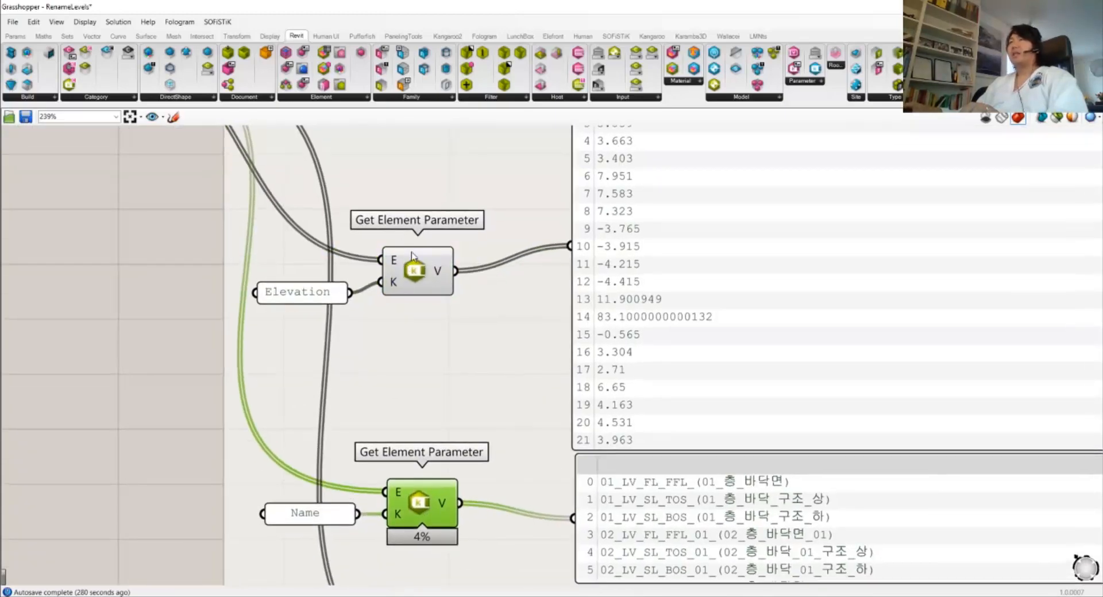
click(414, 278)
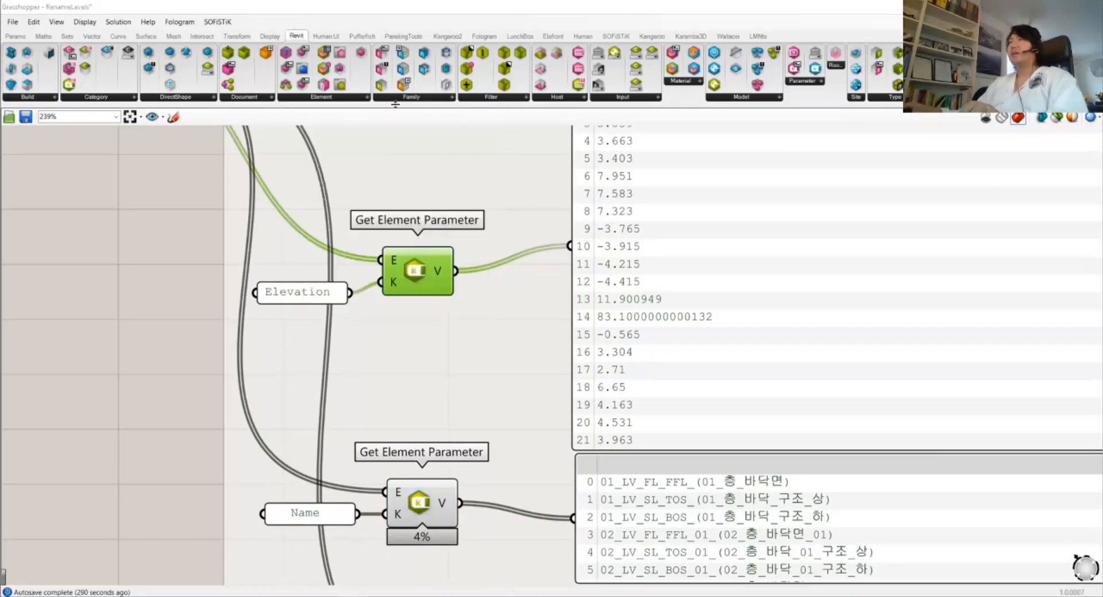
click(368, 97)
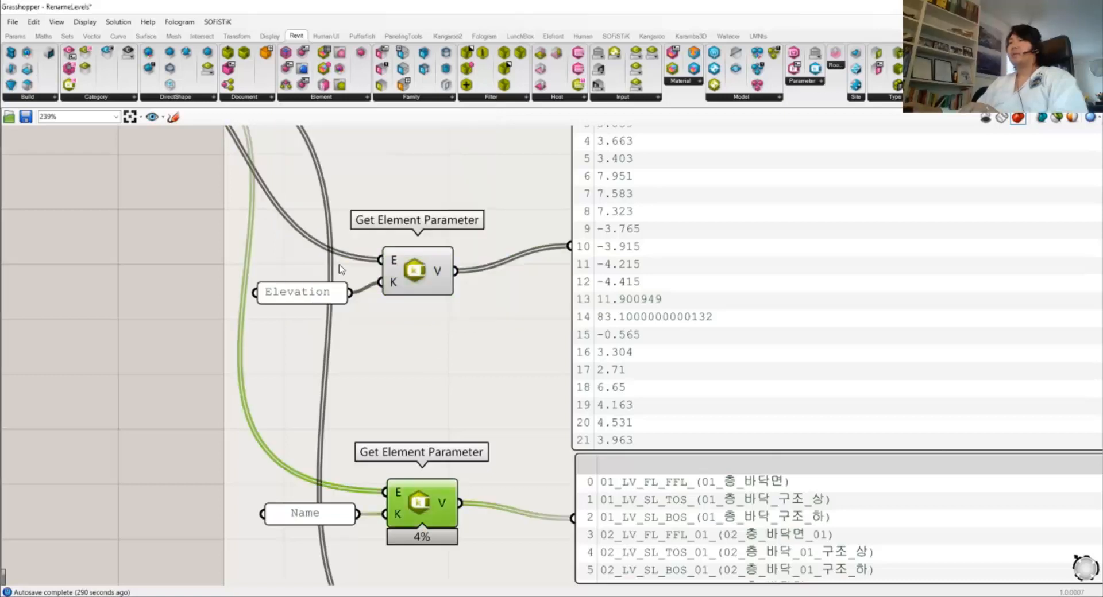
drag(308, 298, 321, 286)
click(320, 516)
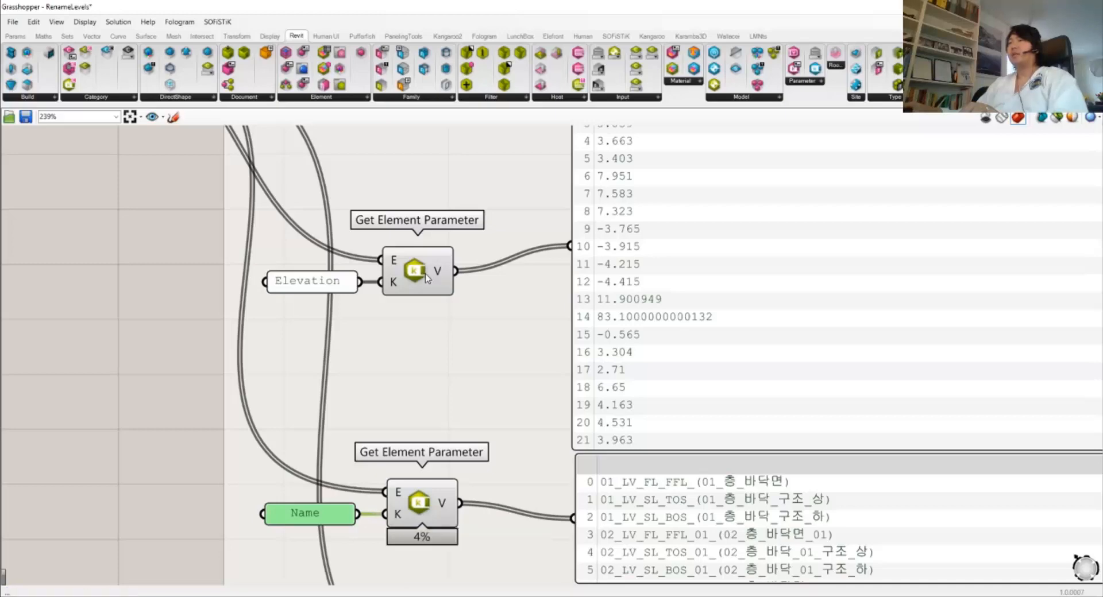
scroll(463, 261, down, 2)
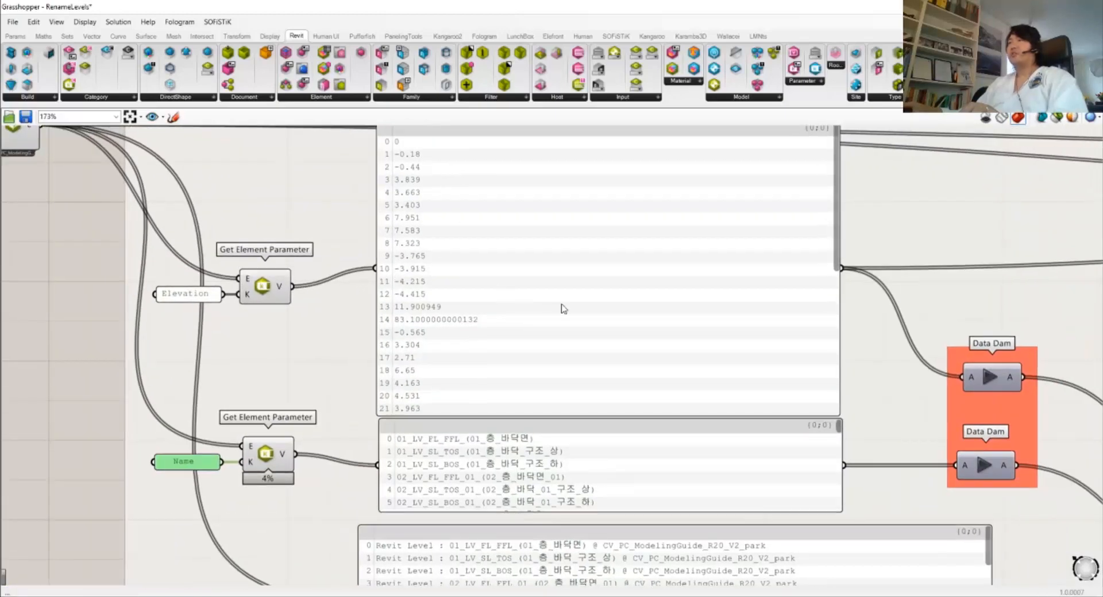
Align the elevation values panel and the level-names panel side by side
scroll(529, 323, down, 2)
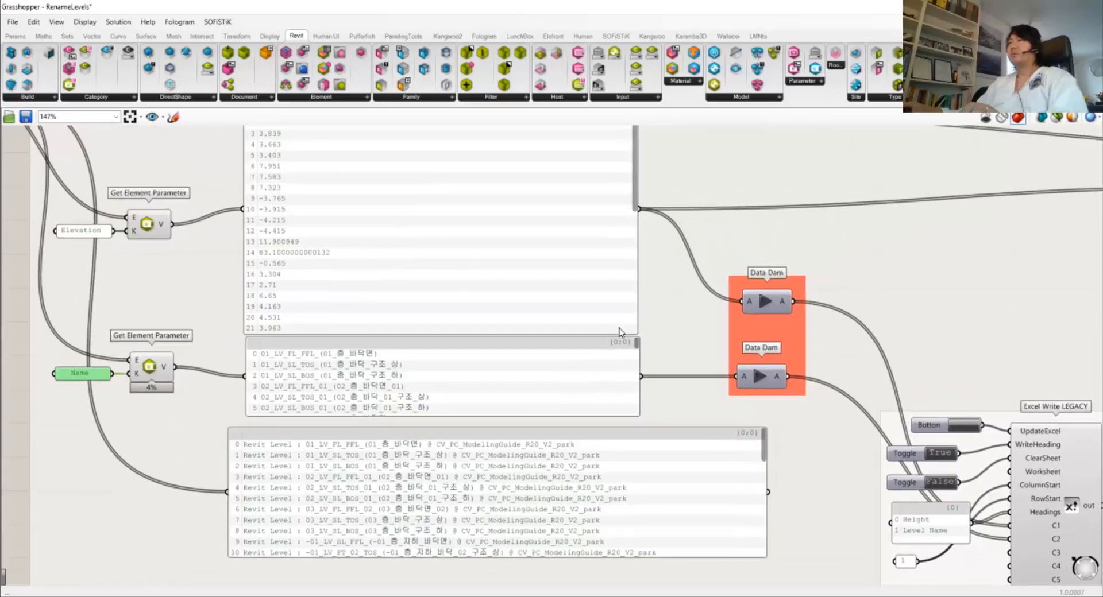
right_drag(619, 329, 466, 353)
scroll(504, 345, down, 1)
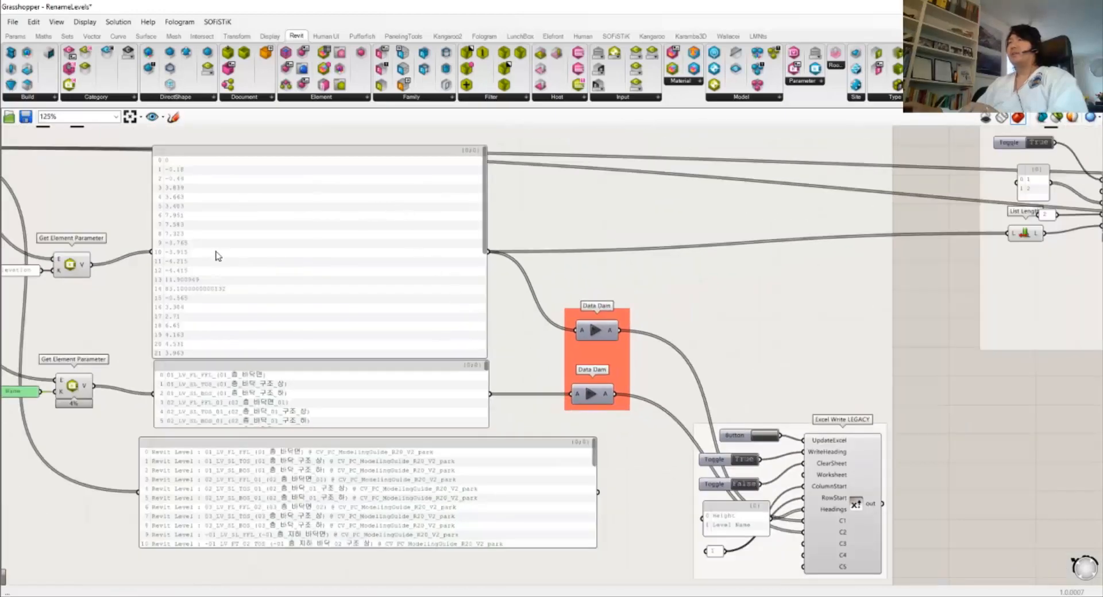
click(219, 248)
mouse_move(294, 273)
mouse_down()
mouse_move(320, 249)
mouse_move(306, 264)
mouse_up()
drag(298, 398, 309, 397)
scroll(384, 395, up, 4)
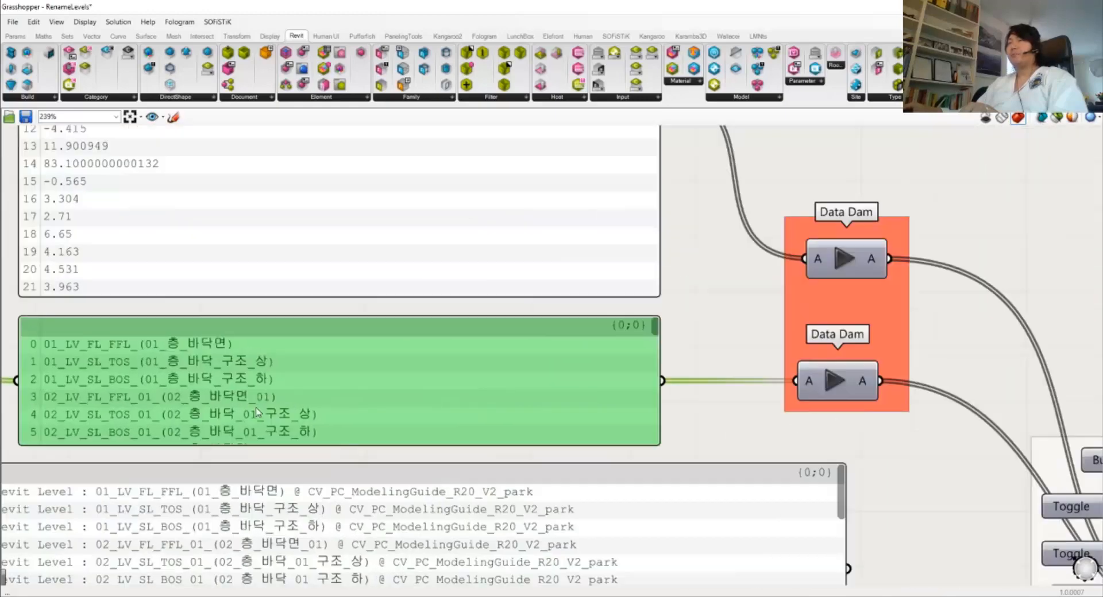
right_drag(379, 373, 476, 358)
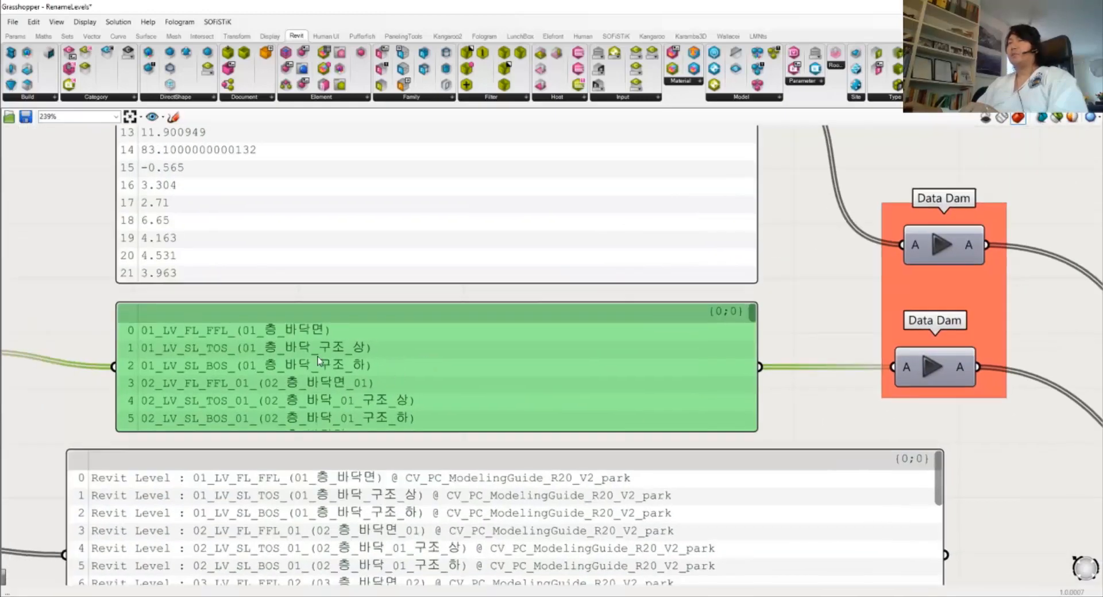
Release the held elevation and level-name data through both Data Dams
right_drag(699, 336, 313, 357)
scroll(465, 343, down, 2)
right_drag(491, 337, 301, 317)
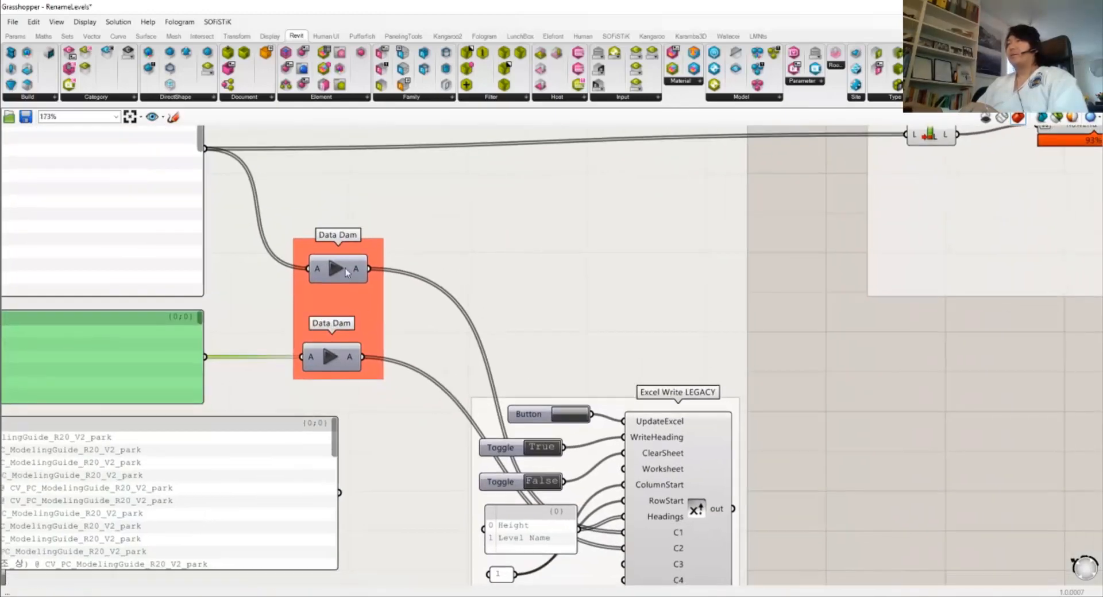
click(337, 269)
click(331, 357)
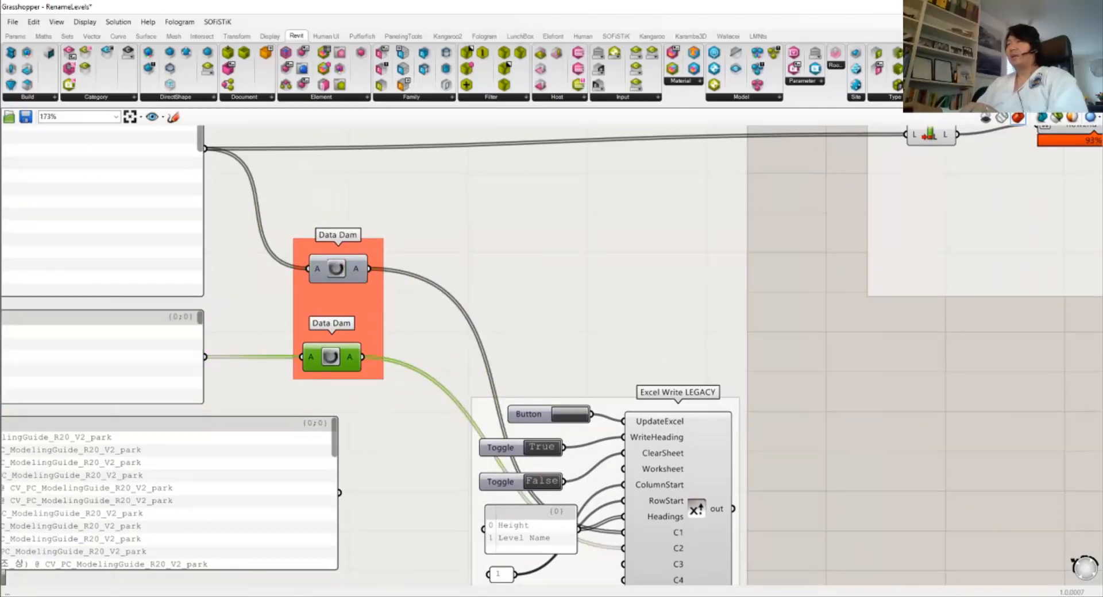
Write the level heights and names into Excel's Levels sheet and bring it up
click(331, 596)
click(330, 596)
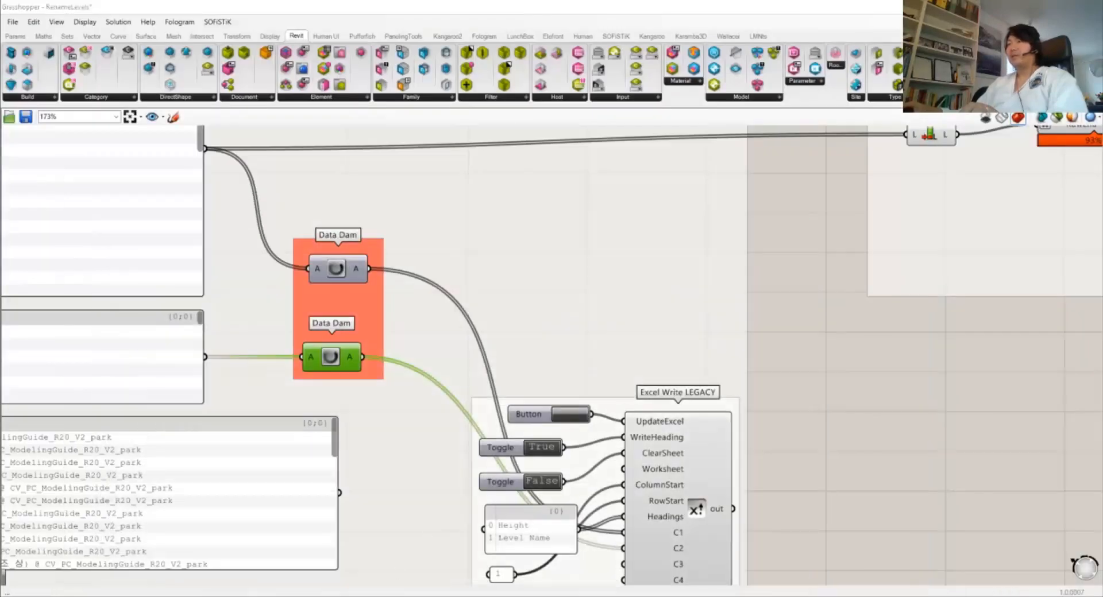
click(370, 596)
click(370, 596)
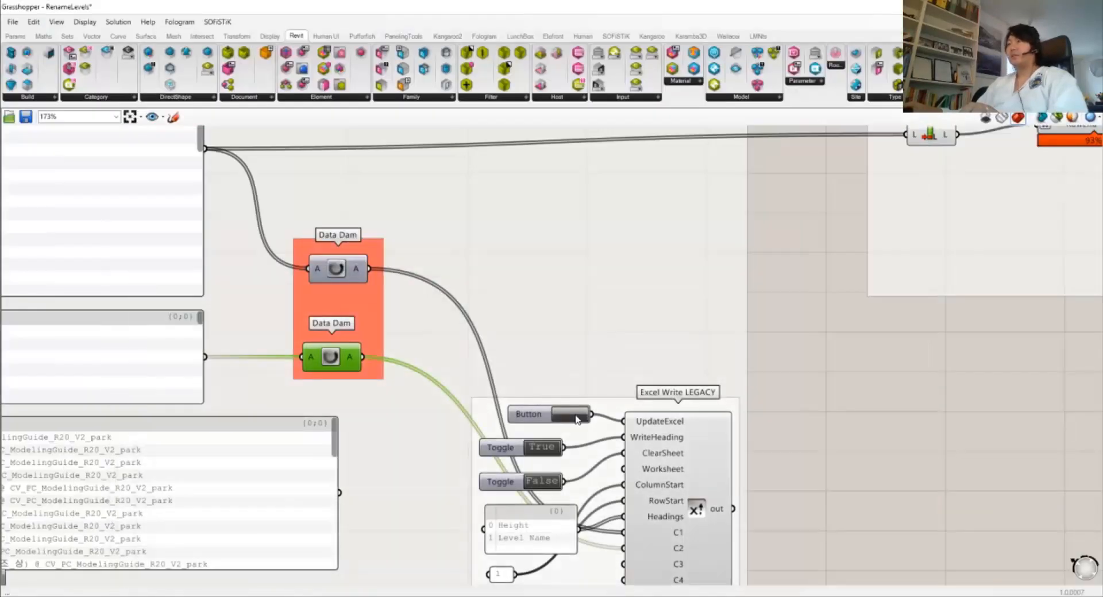
click(328, 596)
click(118, 180)
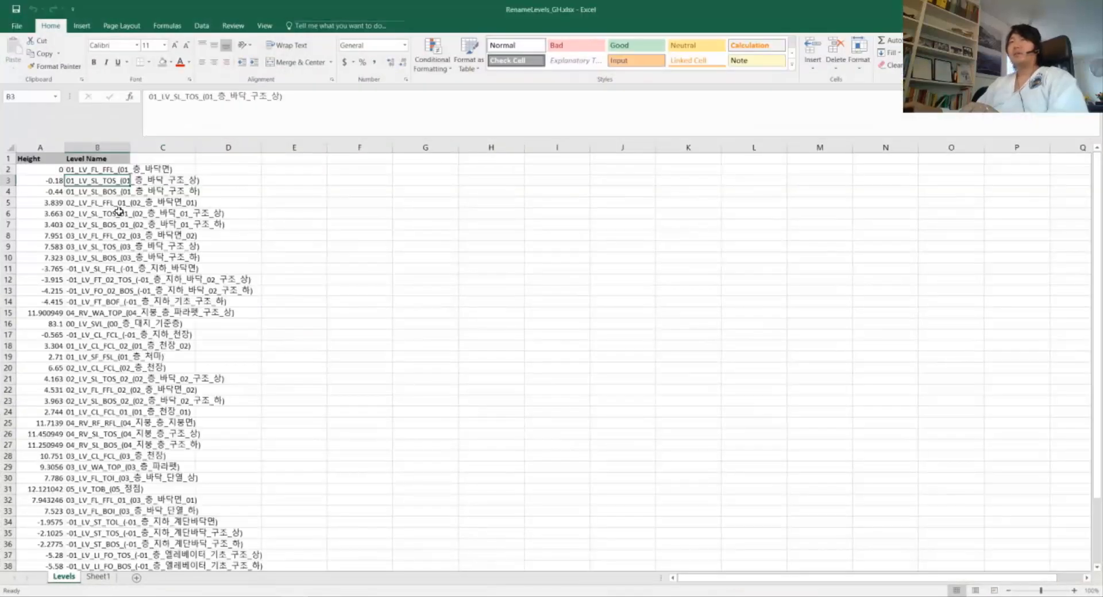
Auto-fit the Levels sheet column widths to the level data
click(11, 148)
double_click(131, 148)
click(162, 213)
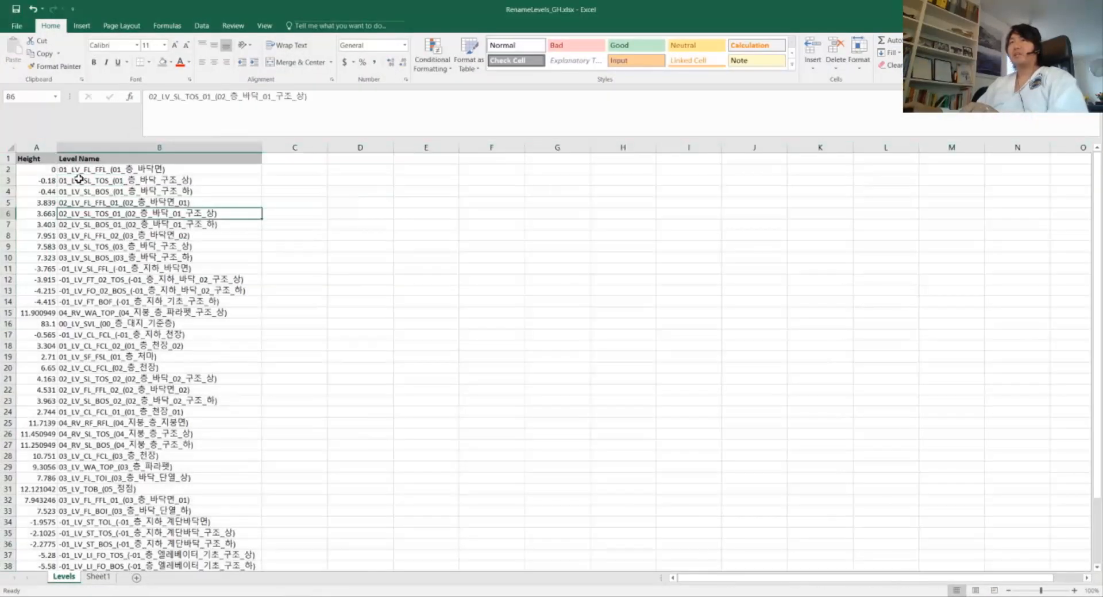
Check several Height values and Level Name cells such as B19, then return to Grasshopper
click(46, 170)
click(60, 268)
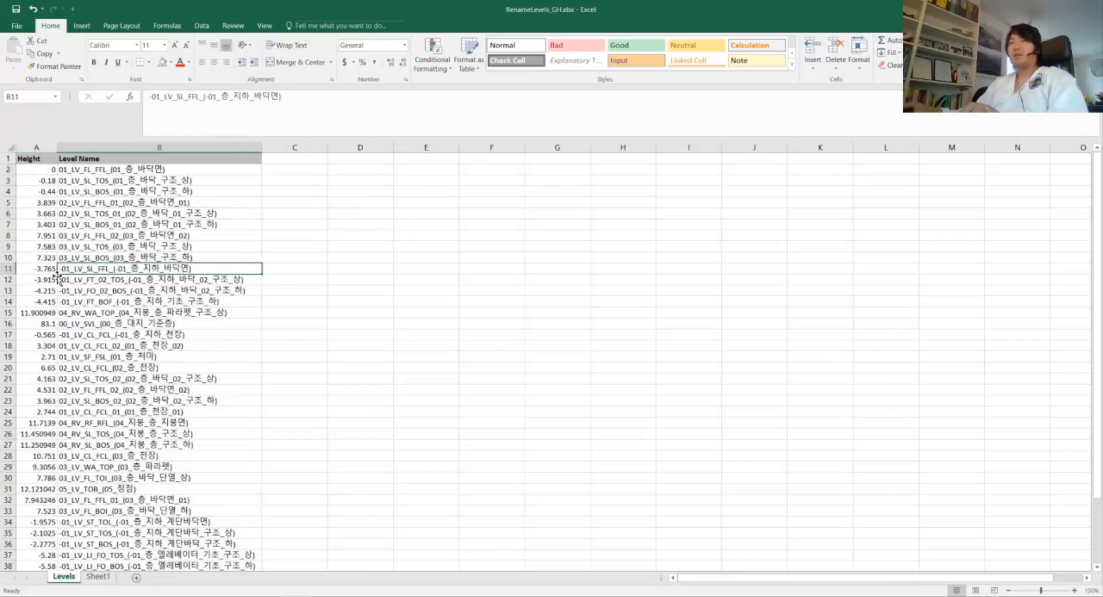
click(47, 300)
click(49, 347)
click(51, 380)
key(Right)
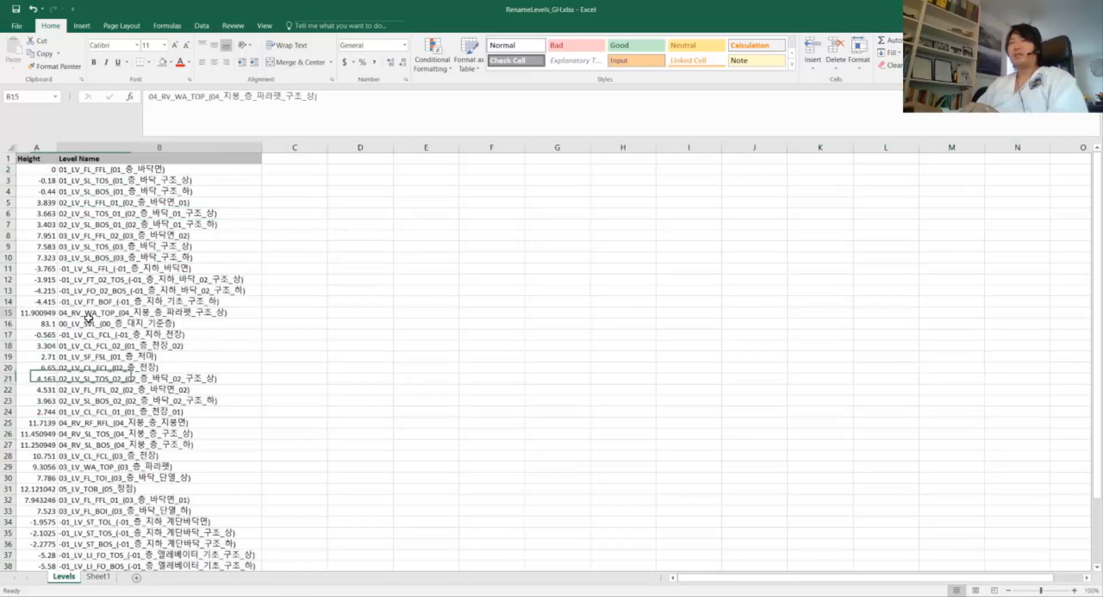
key(Up)
key(Up)
key(Up)
key(Up)
key(Up)
key(Up)
key(Up)
key(Up)
key(Up)
key(Up)
key(Up)
key(Up)
key(Up)
key(Up)
key(Up)
key(Up)
key(Up)
key(Up)
key(Up)
click(118, 353)
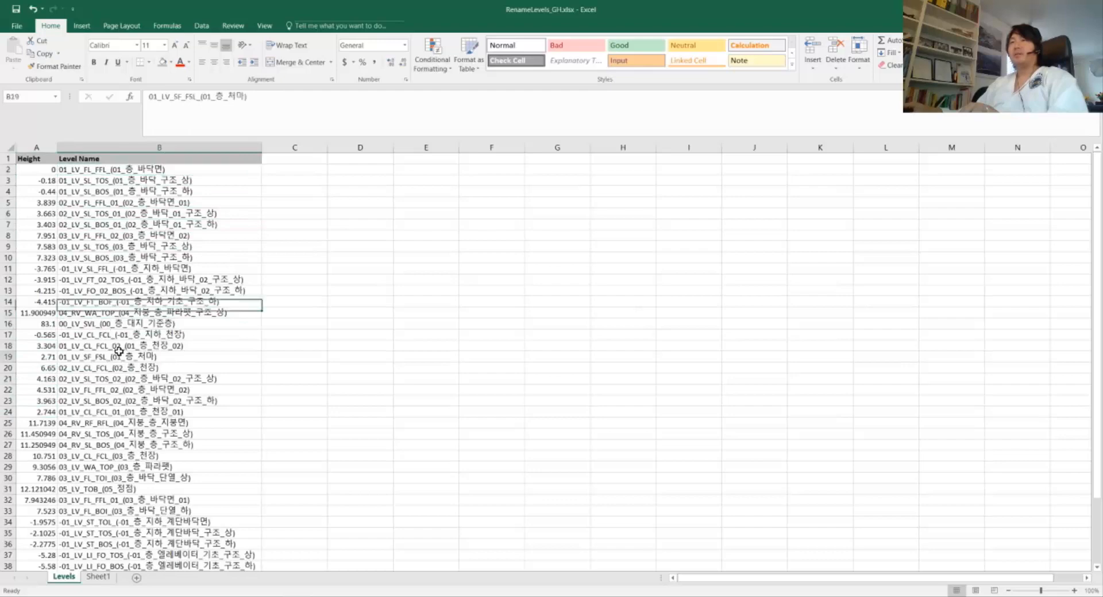
scroll(125, 371, down, 3)
scroll(154, 402, up, 3)
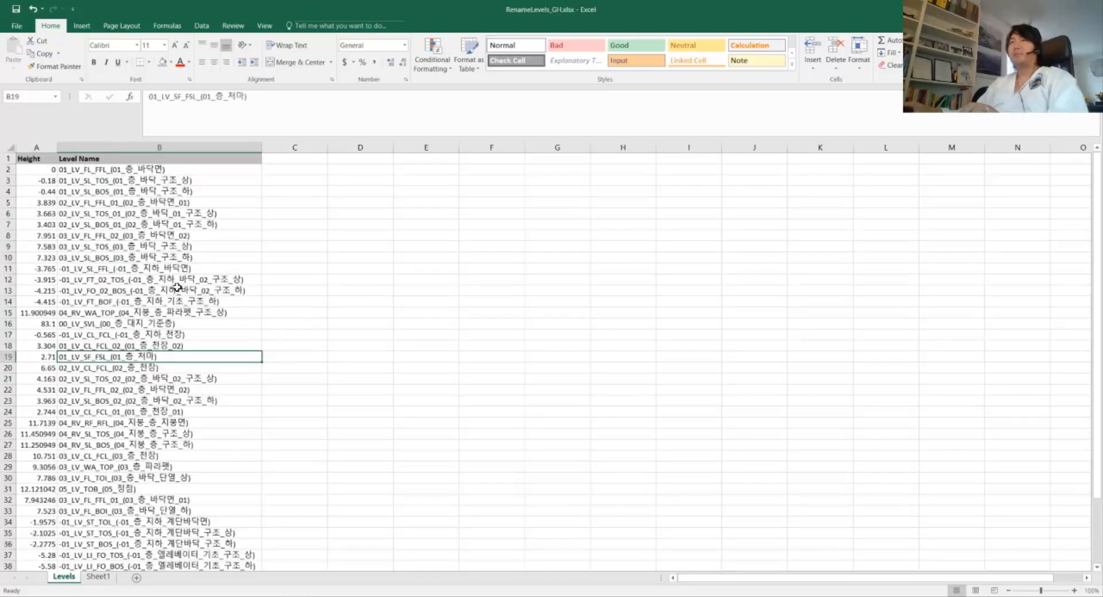
click(1035, 9)
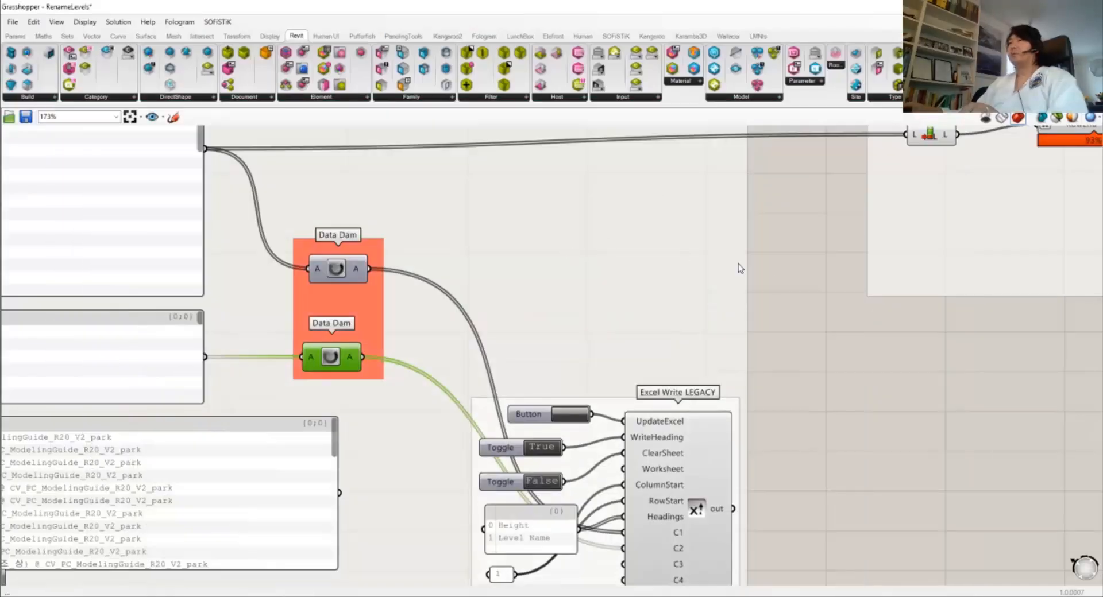
Frame both the Write_to_Excel and Read_Excel groups on the canvas
scroll(794, 285, down, 2)
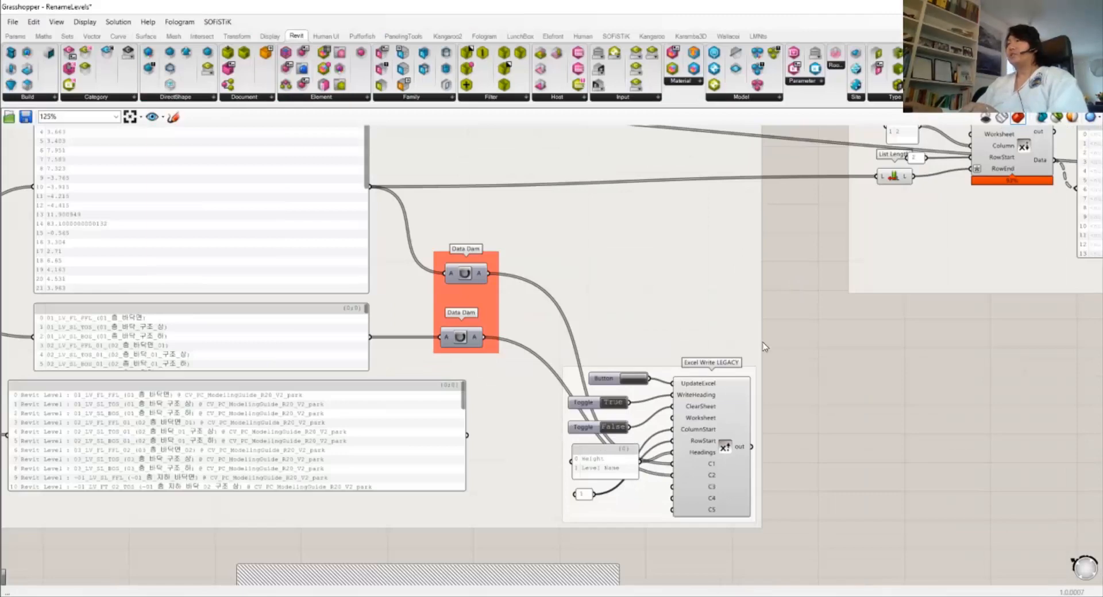
scroll(767, 351, down, 1)
right_drag(796, 349, 599, 391)
scroll(580, 398, down, 3)
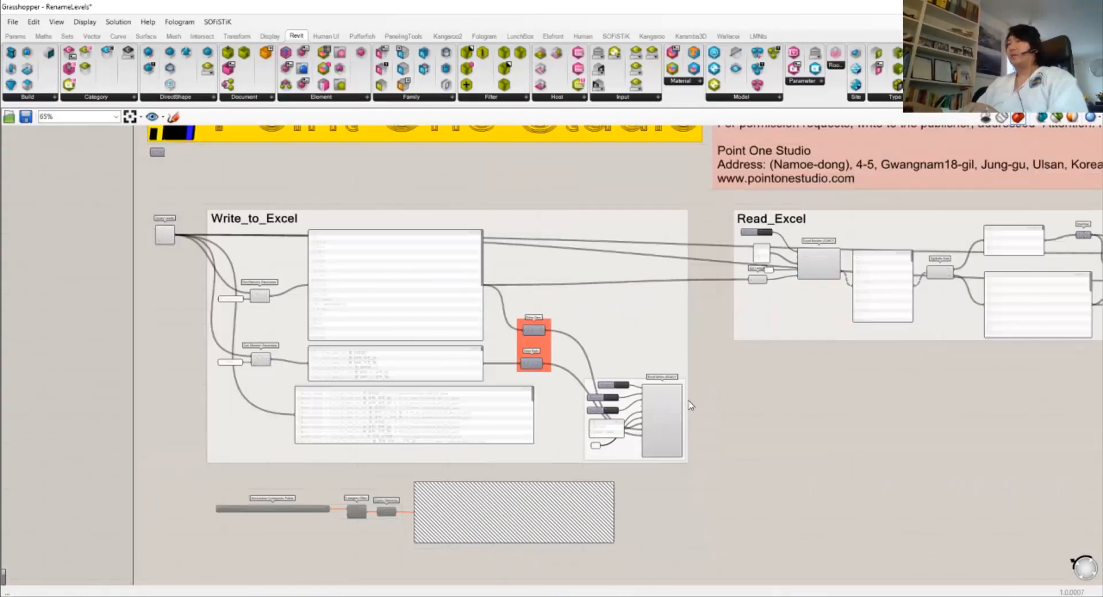
right_drag(697, 396, 629, 407)
mouse_move(710, 341)
mouse_down()
mouse_move(691, 368)
mouse_move(700, 347)
mouse_up()
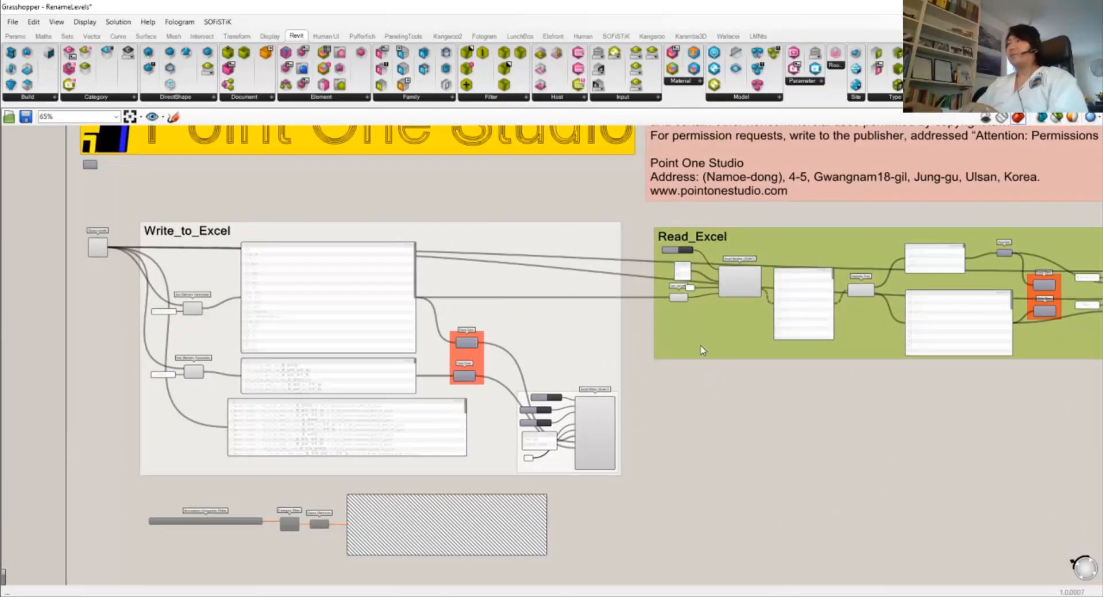
right_drag(671, 349, 499, 381)
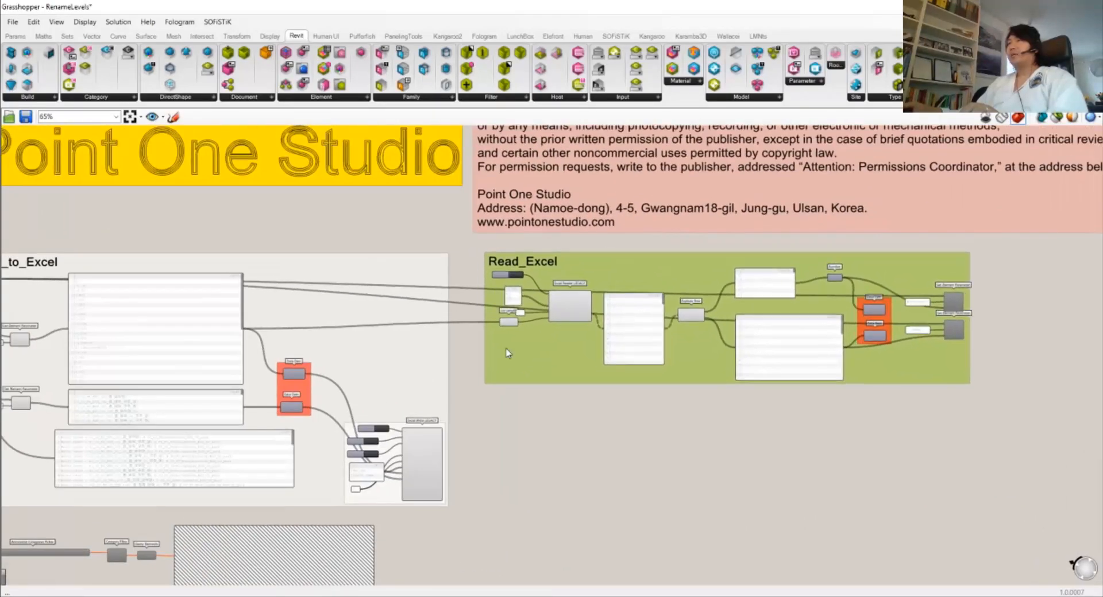
scroll(466, 286, up, 5)
scroll(615, 288, down, 3)
Window-select the Excel Write components, then bring the Read_Excel group back into view
right_drag(441, 409, 562, 254)
drag(607, 519, 400, 355)
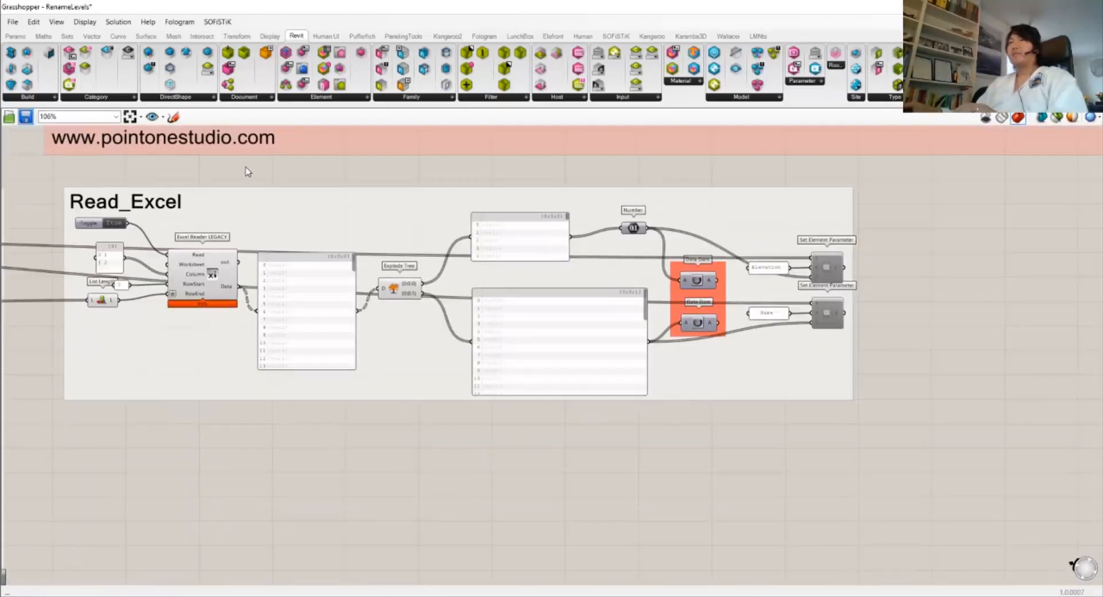
right_drag(174, 215, 315, 271)
scroll(240, 289, up, 3)
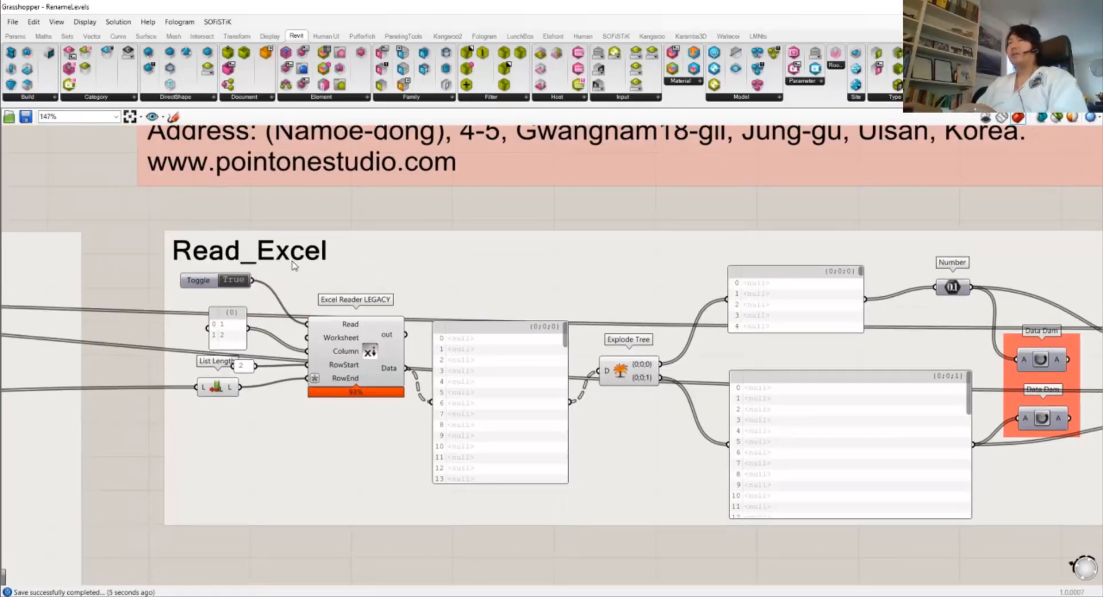
scroll(447, 242, down, 3)
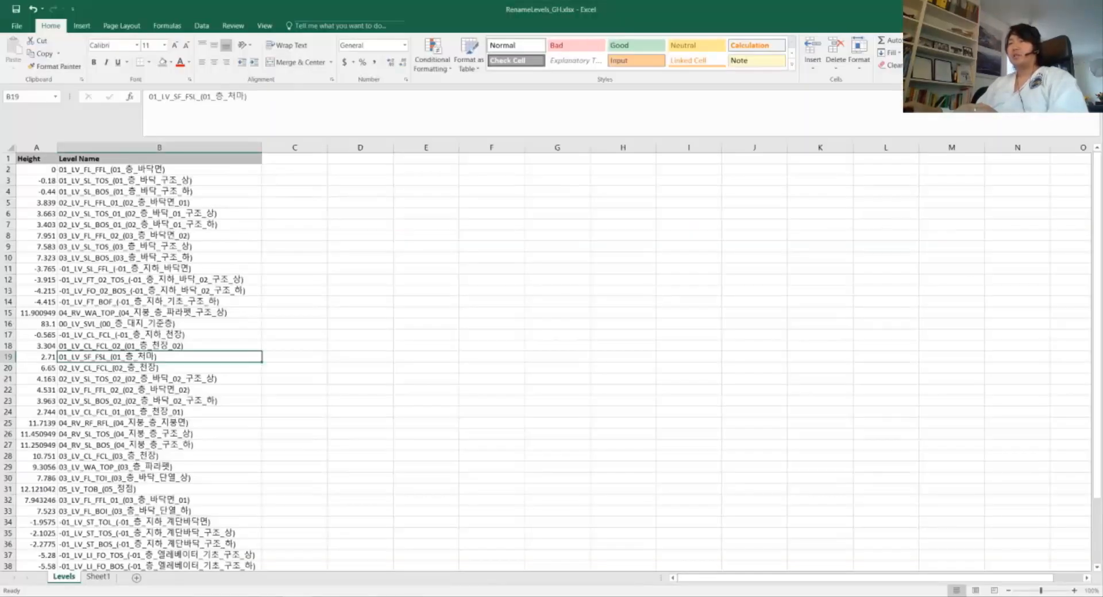
Reopen Grasshopper from Revit and pan along the Read_Excel chain to the data dams
click(352, 596)
click(152, 50)
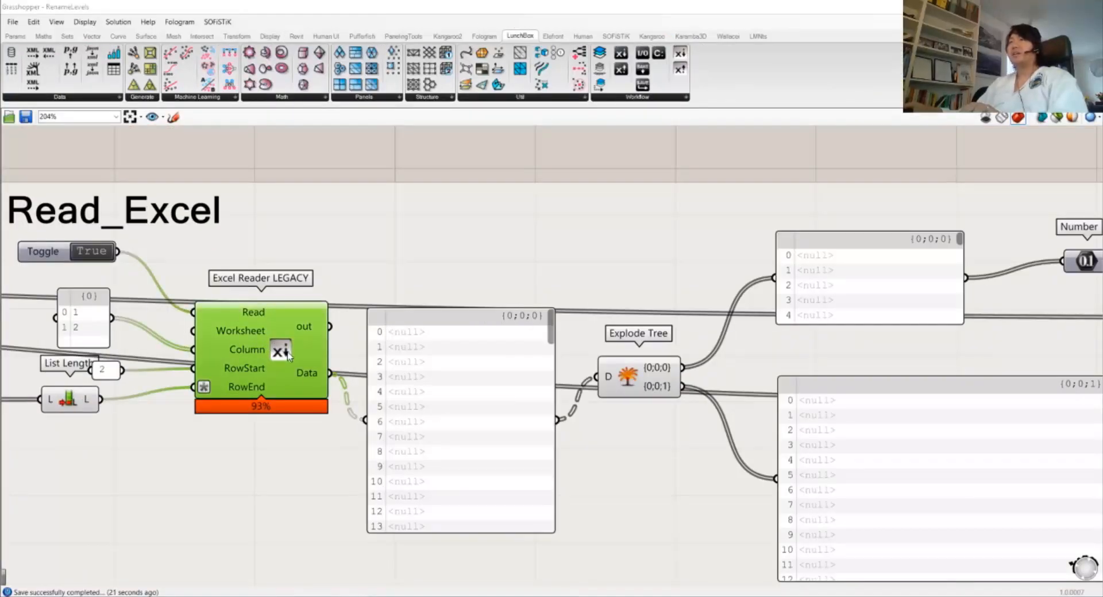
scroll(285, 361, down, 2)
right_drag(290, 366, 294, 344)
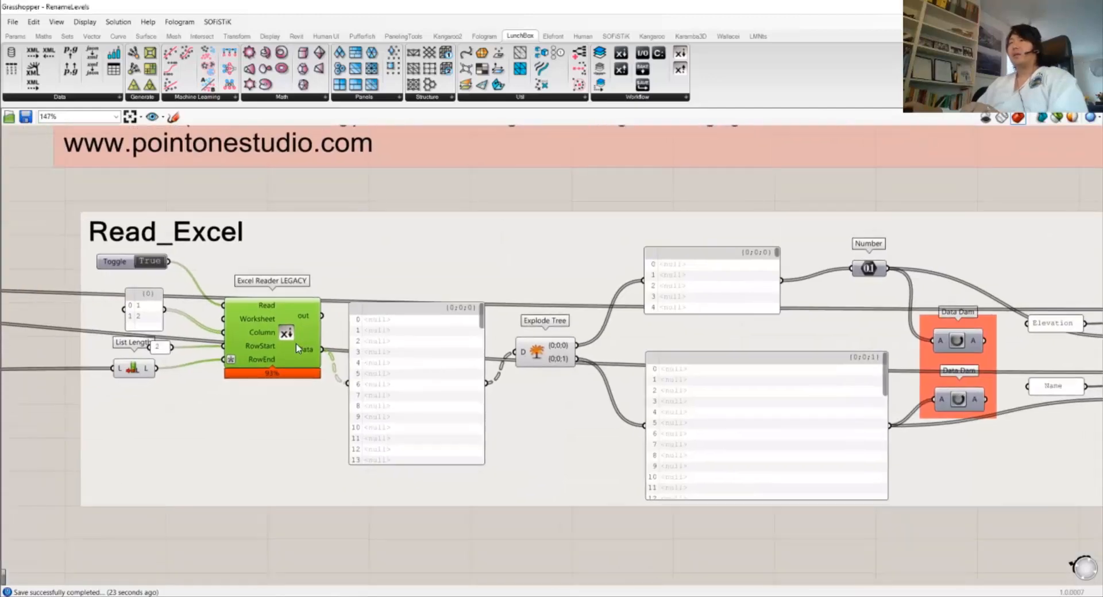
right_drag(804, 364, 673, 362)
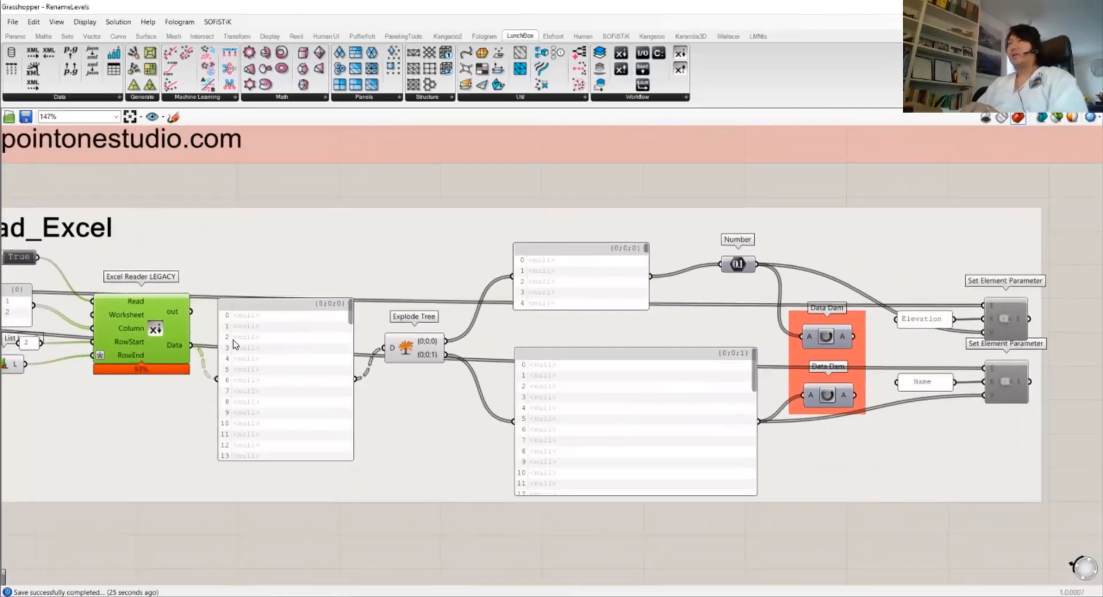
right_drag(234, 344, 254, 343)
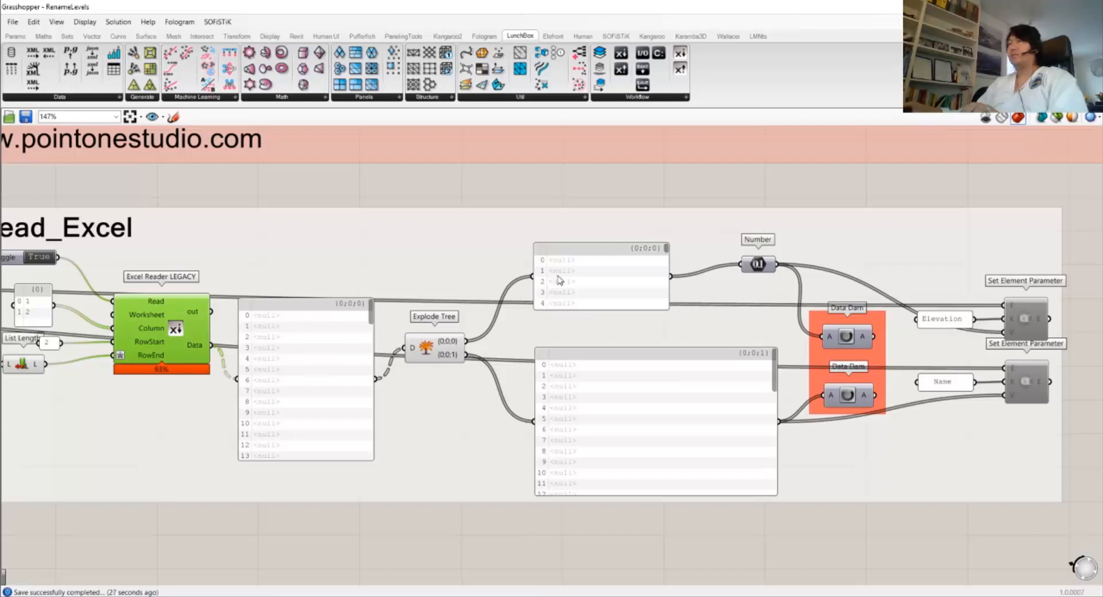
Shift the top null panel and lower data panel into place, then switch to Revit
drag(559, 281, 566, 279)
drag(601, 392, 593, 382)
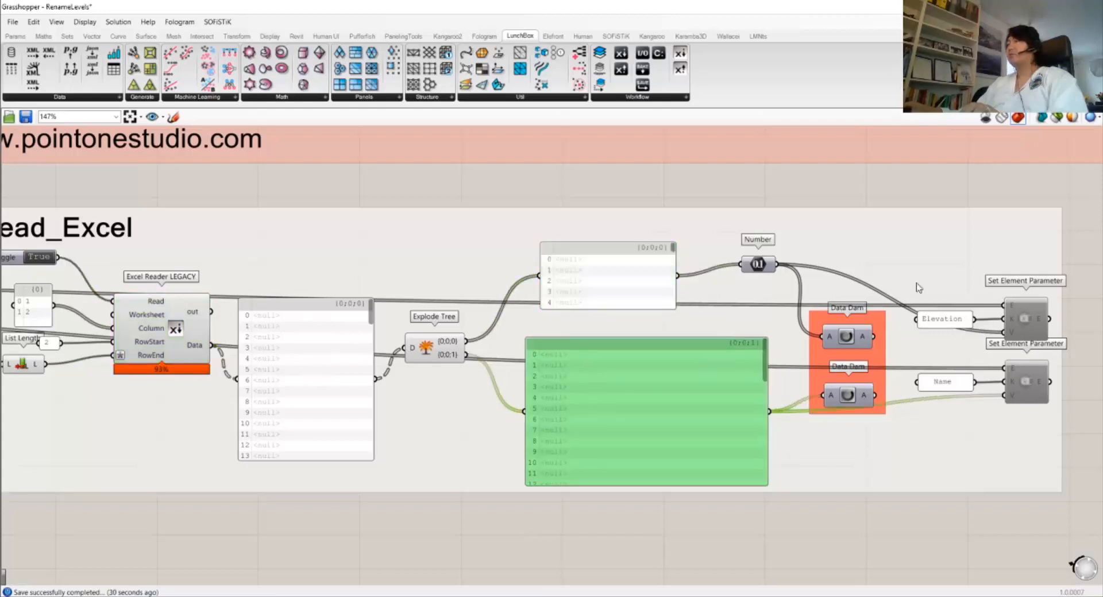
click(799, 193)
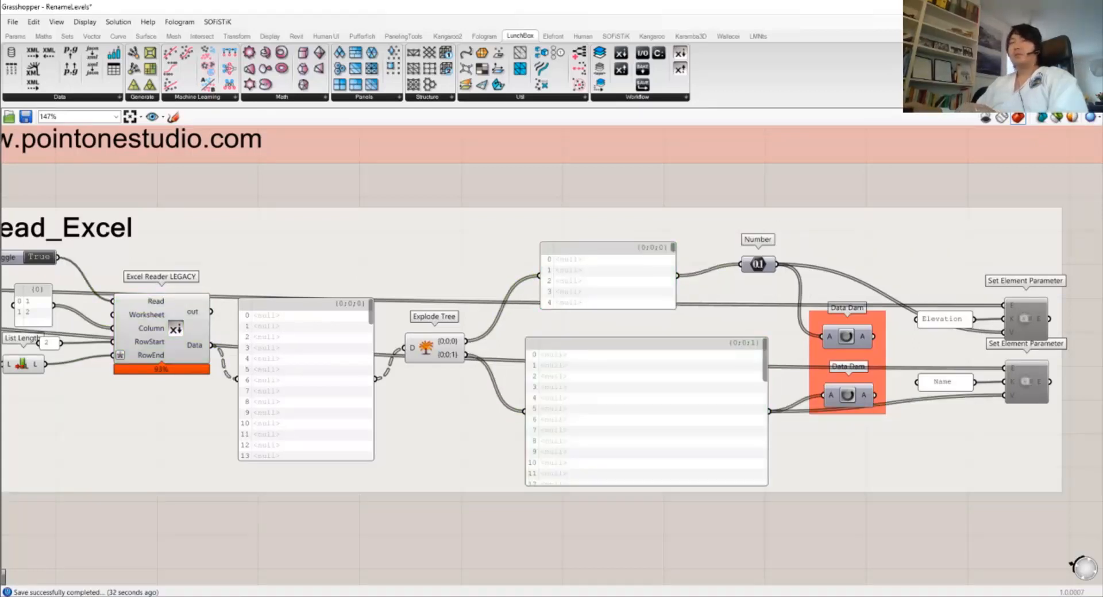
click(34, 596)
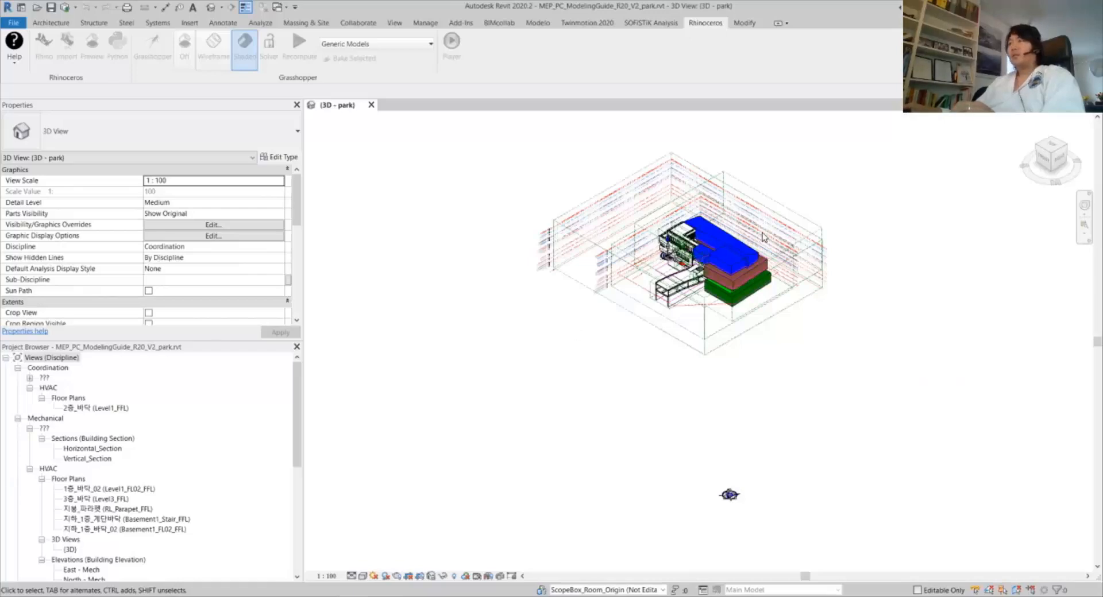
Open the South - Mech elevation from the Project Browser
scroll(761, 236, up, 2)
scroll(699, 254, up, 2)
shift+middle_drag(642, 418, 668, 355)
scroll(115, 459, down, 3)
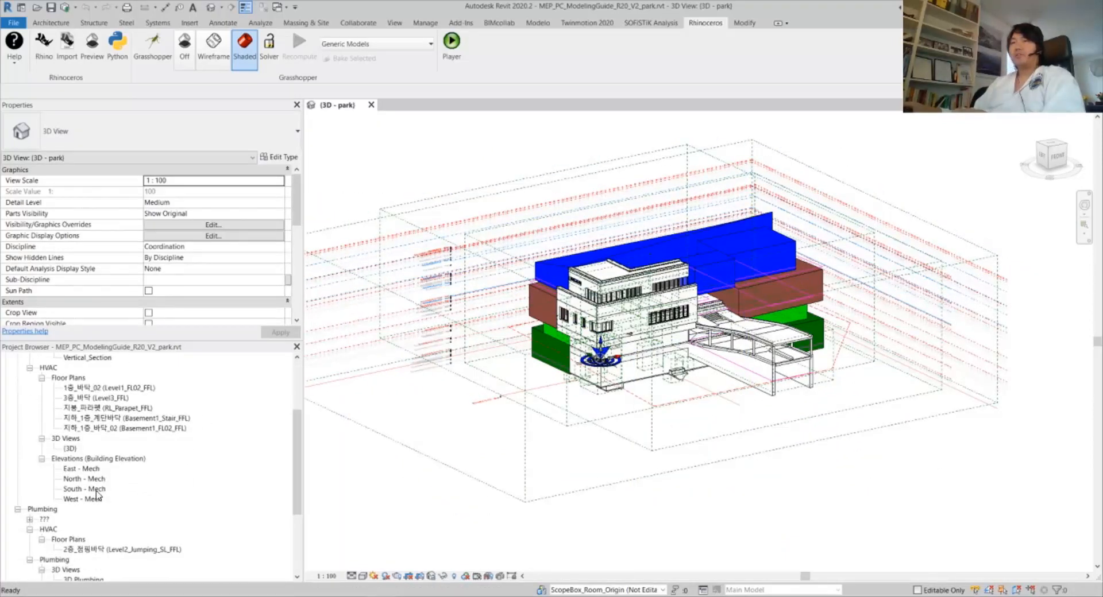
click(97, 492)
double_click(96, 491)
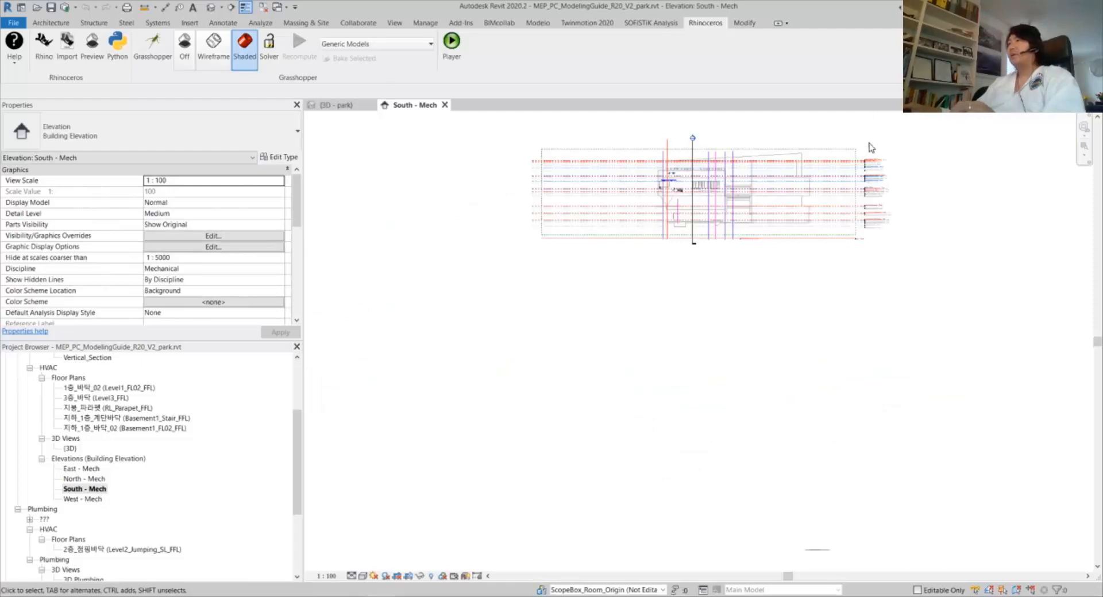
Set the elevation scale to 1 : 25 and centre the level tags, e.g. Building_Top +12.121
scroll(888, 185, up, 5)
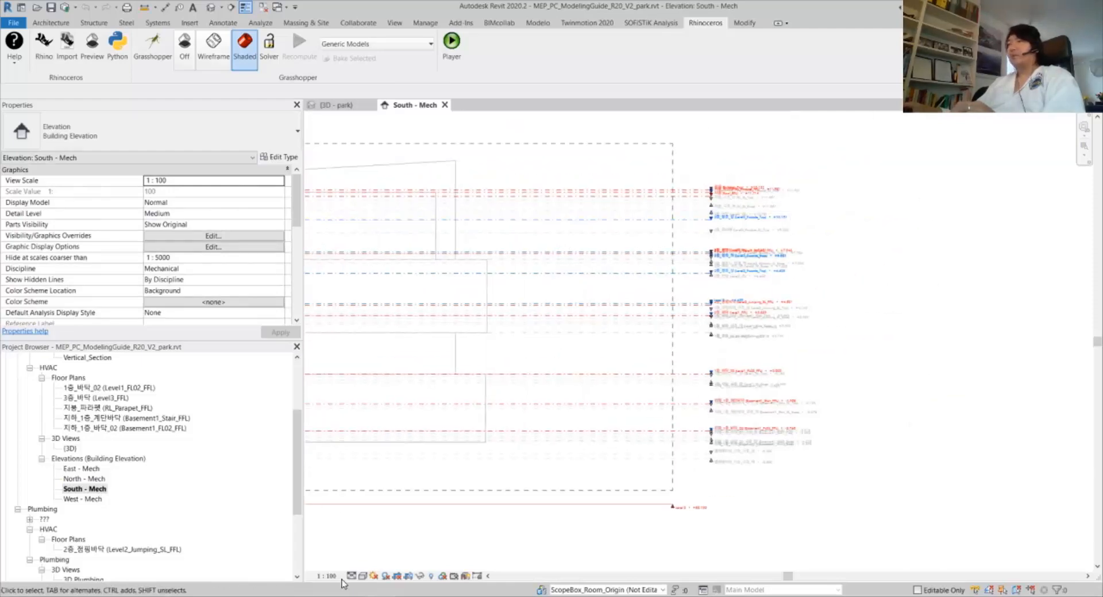
click(326, 576)
click(340, 487)
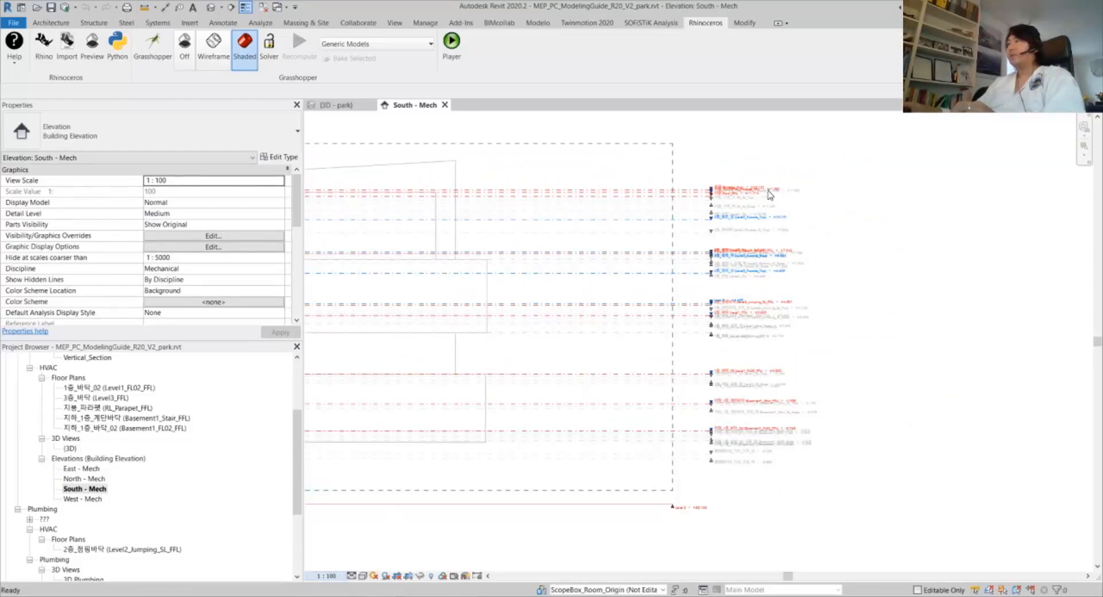
scroll(767, 191, up, 5)
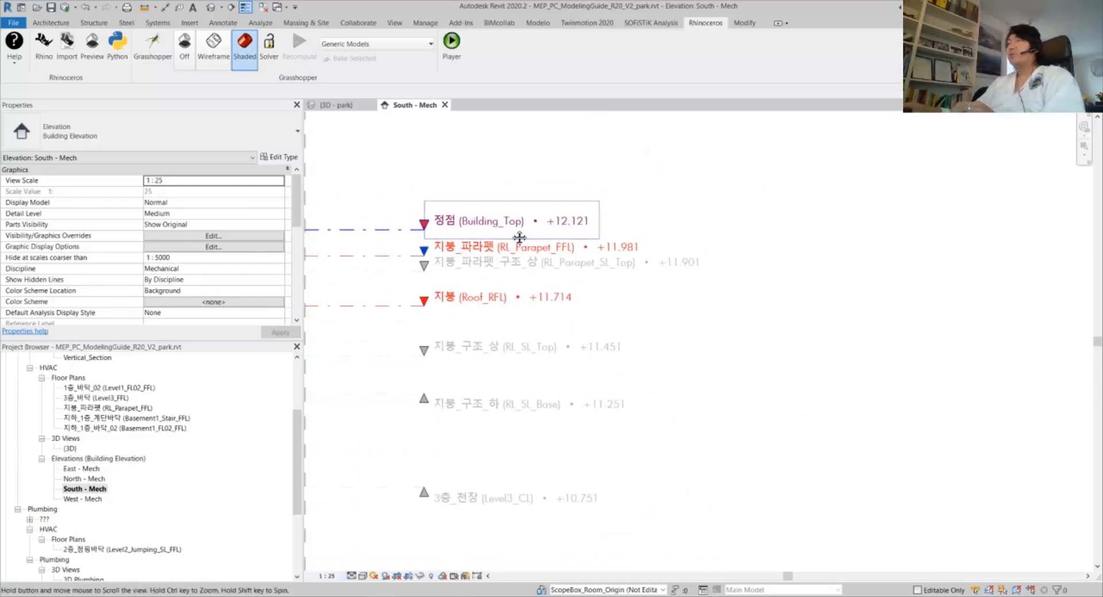
scroll(478, 225, up, 3)
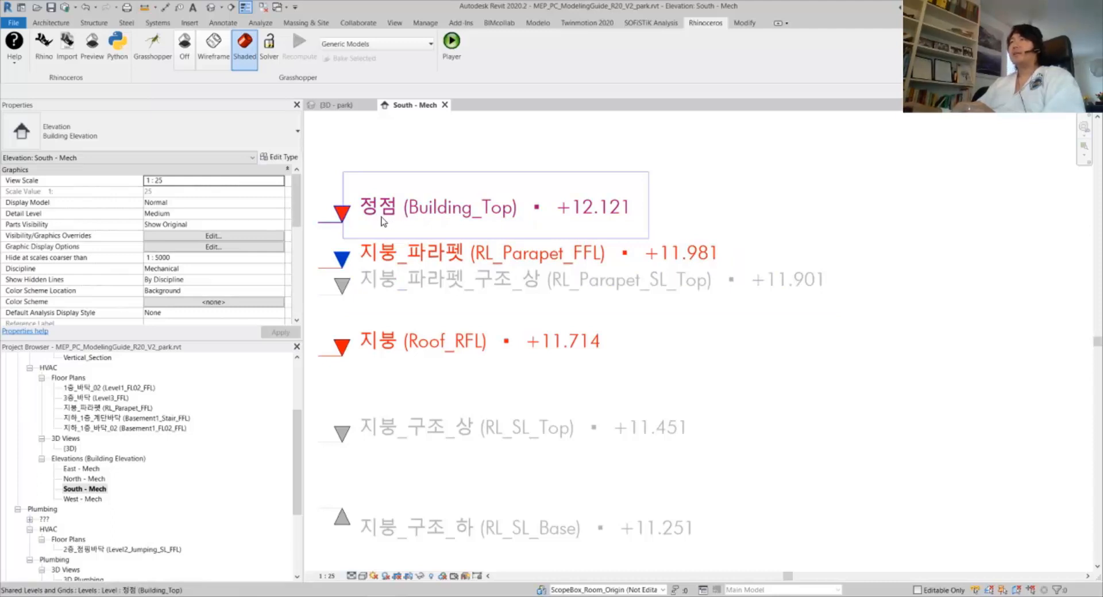
middle_drag(399, 219, 449, 216)
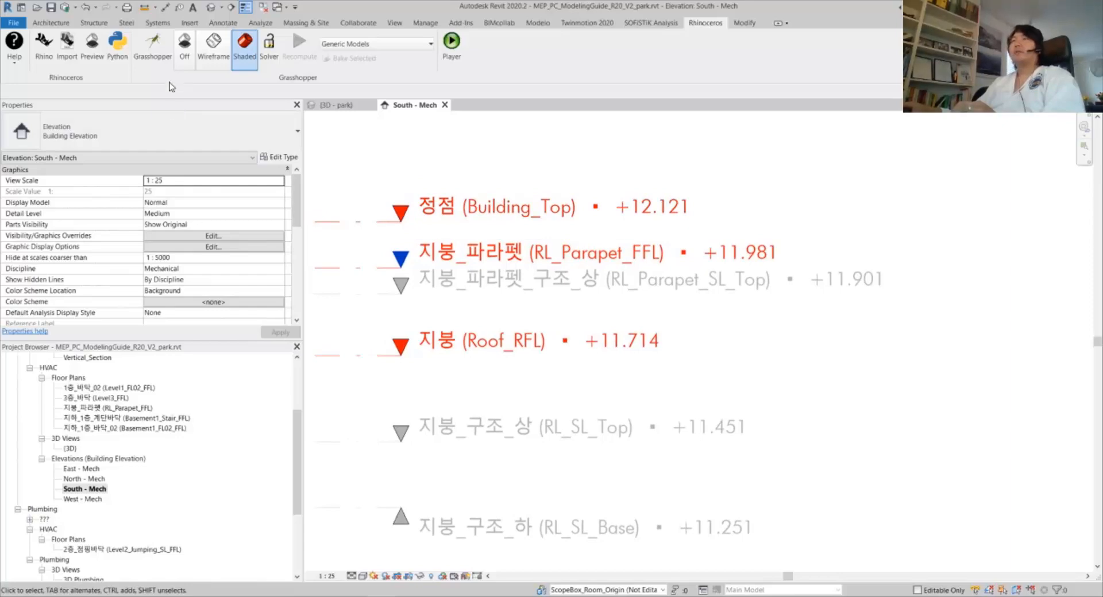
Reopen the RenameLevels definition in Grasshopper and toggle Read_Excel off and on to reload the sheet
click(160, 57)
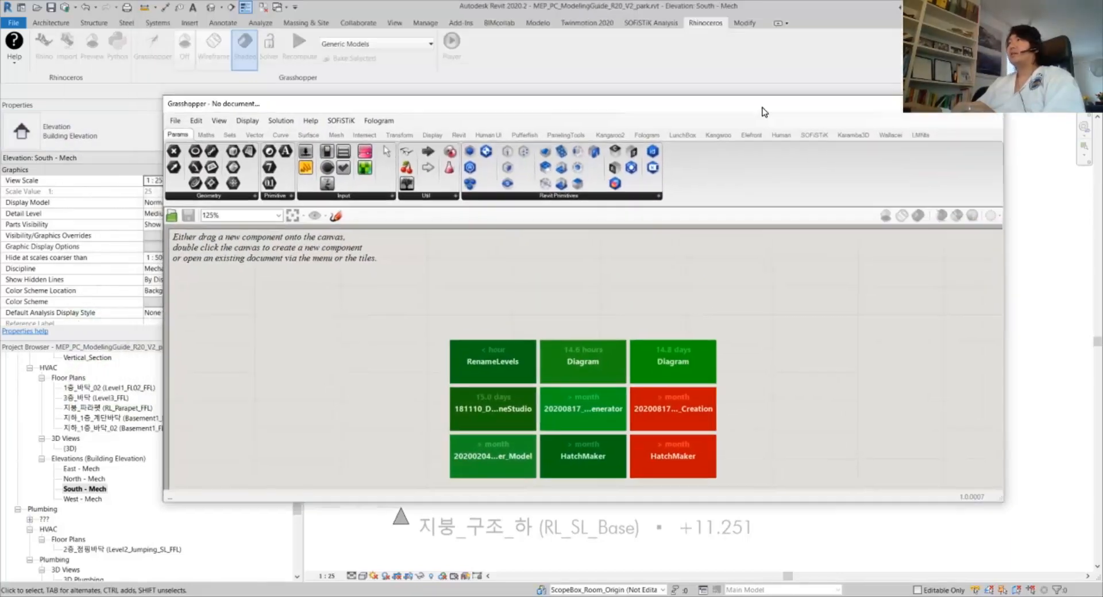
double_click(762, 106)
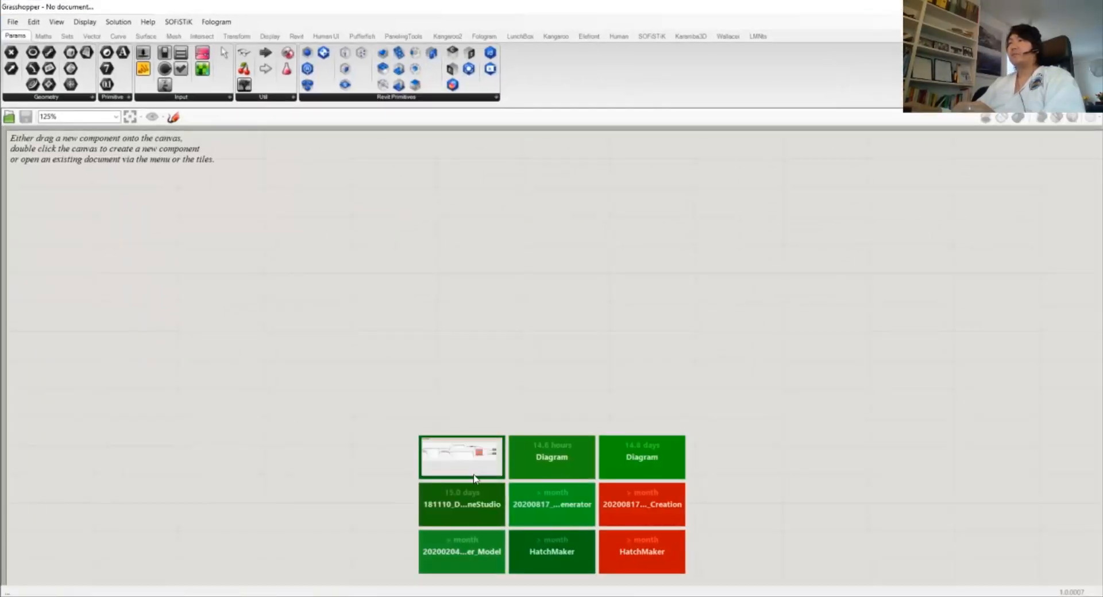
click(461, 457)
scroll(425, 500, down, 2)
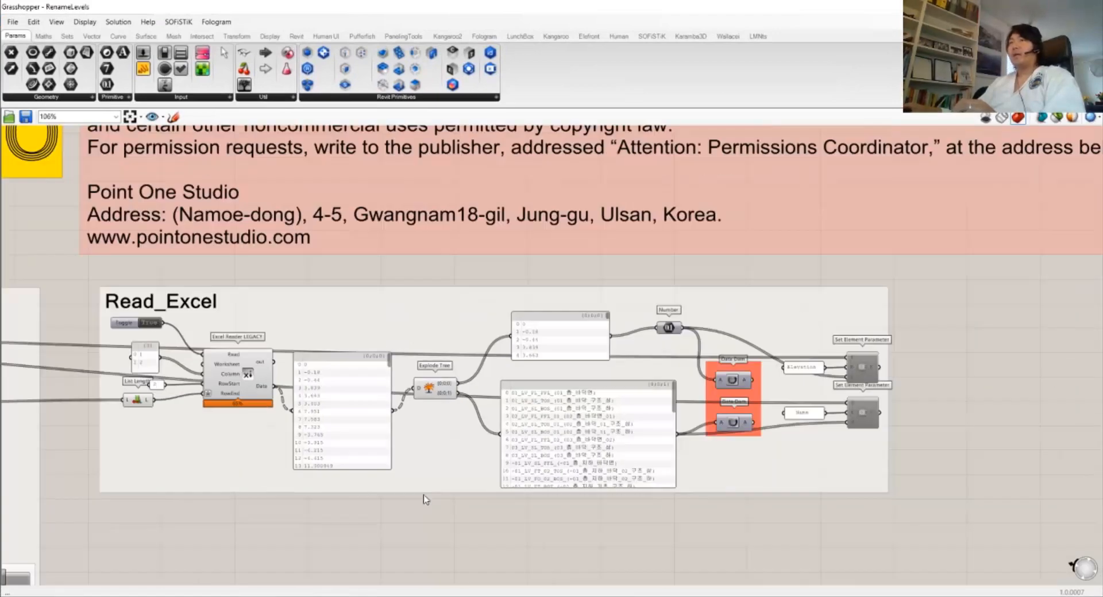
scroll(220, 448, up, 2)
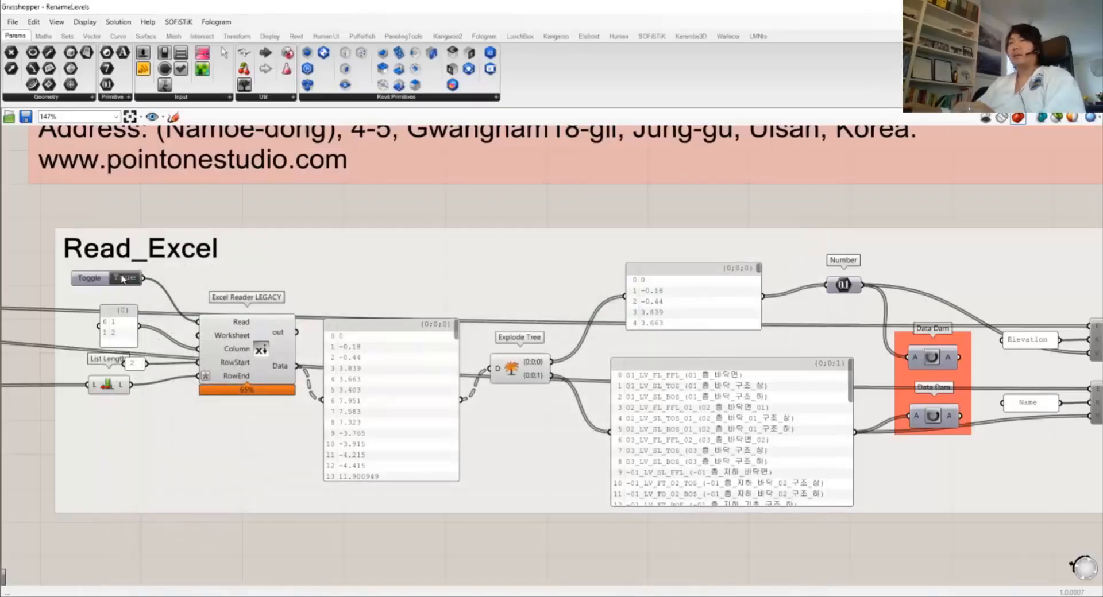
double_click(123, 279)
double_click(123, 279)
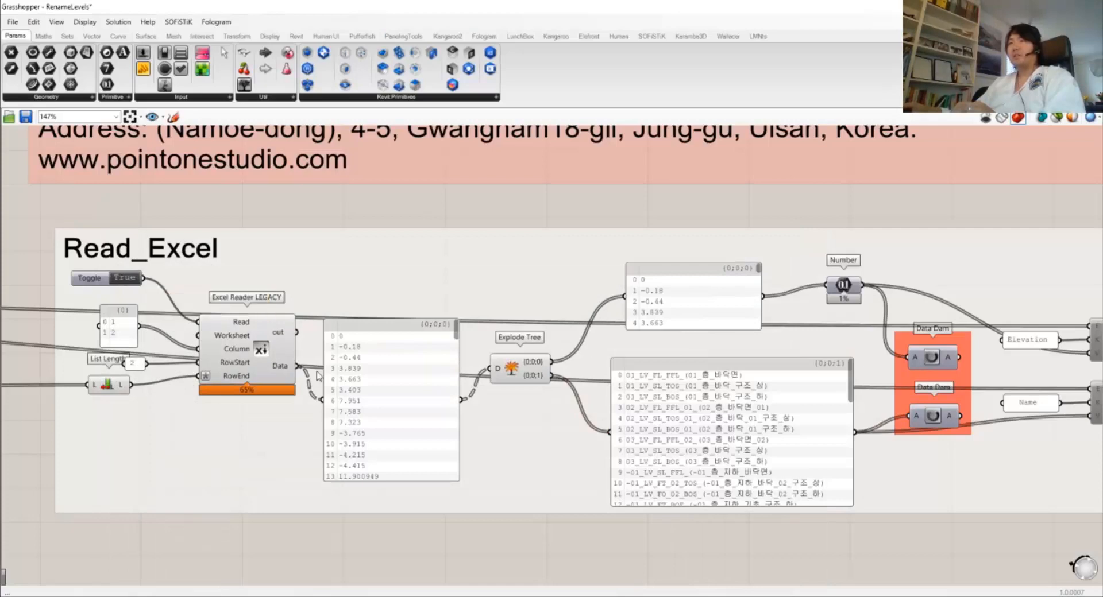
Enlarge the Excel data panel taller and wider to show more rows
right_drag(650, 446, 411, 441)
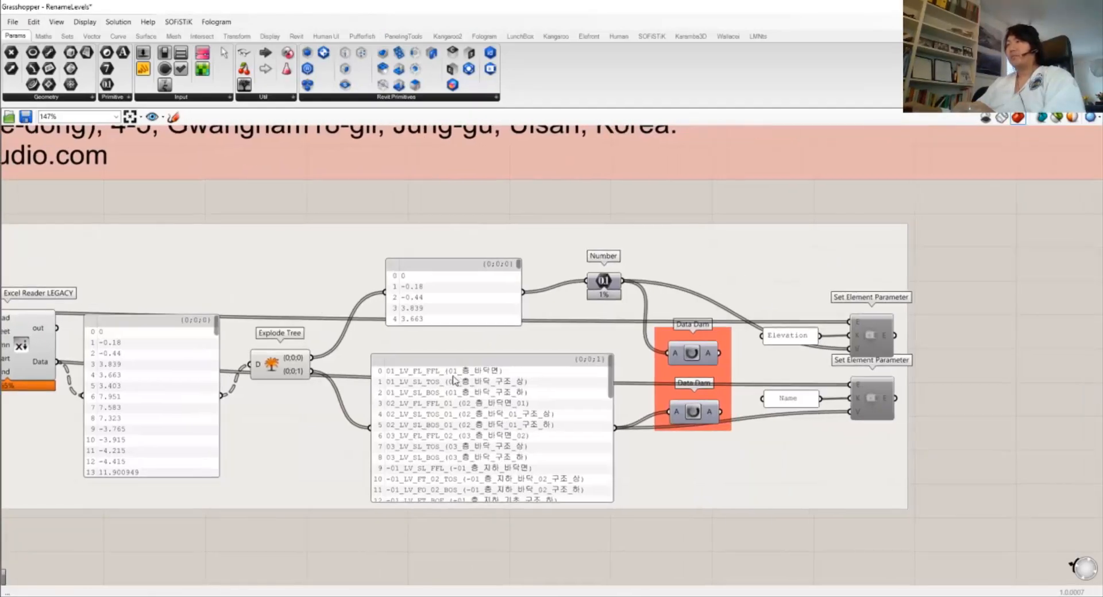
right_drag(261, 356, 463, 324)
click(332, 333)
right_drag(229, 321, 264, 325)
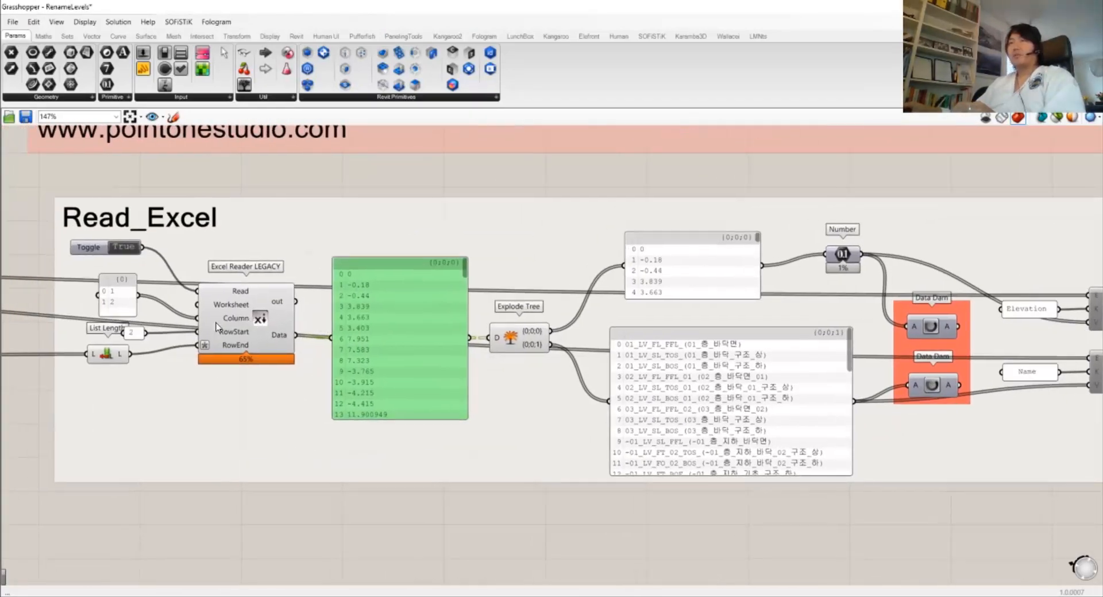
click(235, 328)
mouse_move(465, 274)
mouse_down()
mouse_move(449, 352)
mouse_move(459, 270)
mouse_up()
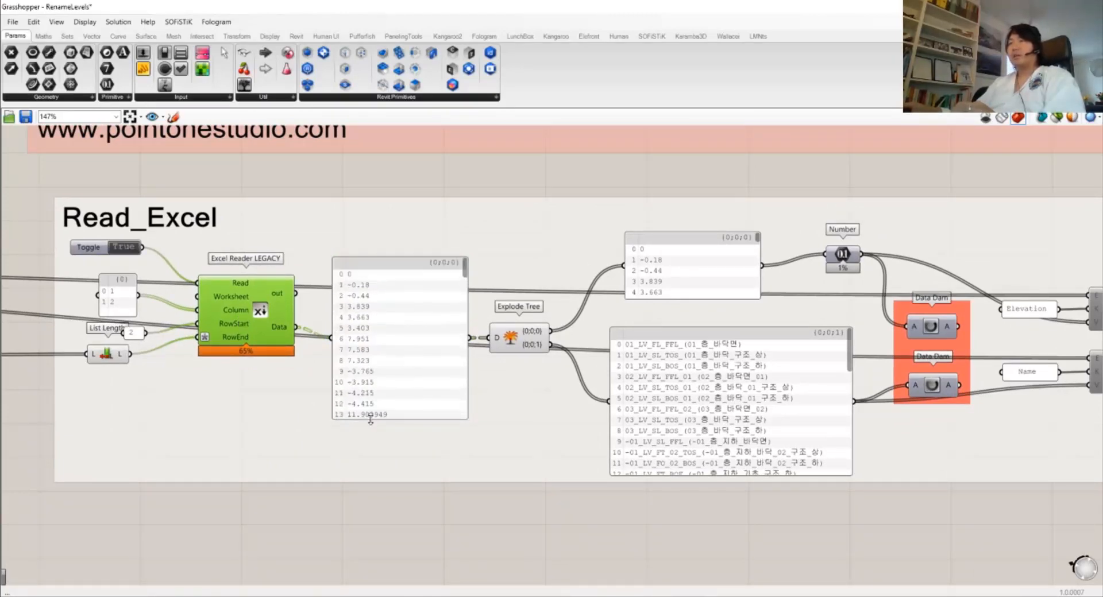
drag(370, 421, 370, 493)
drag(332, 419, 319, 415)
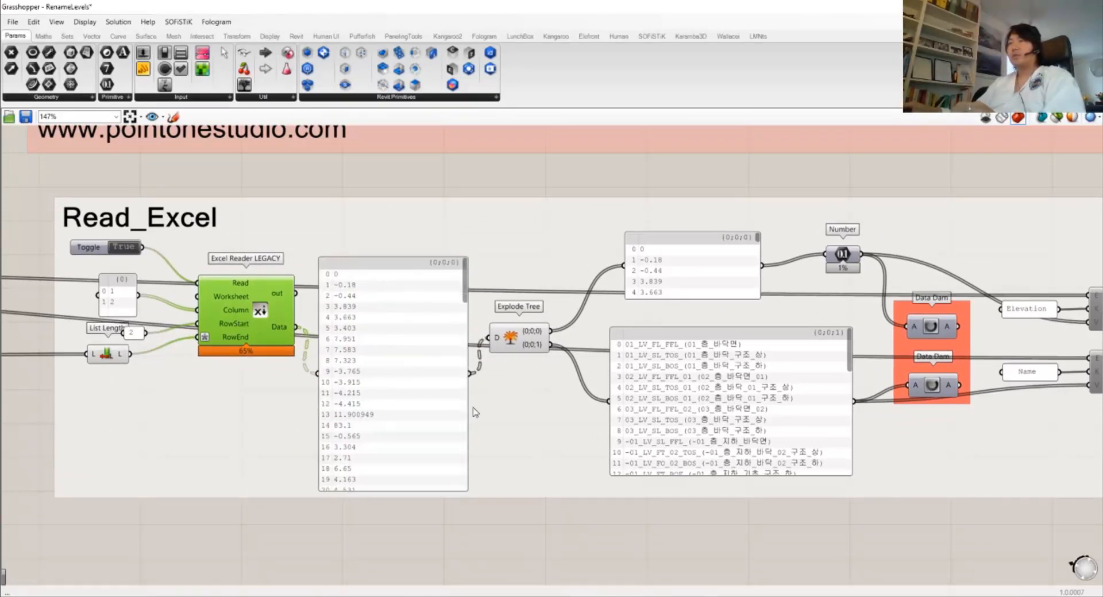
drag(469, 403, 469, 402)
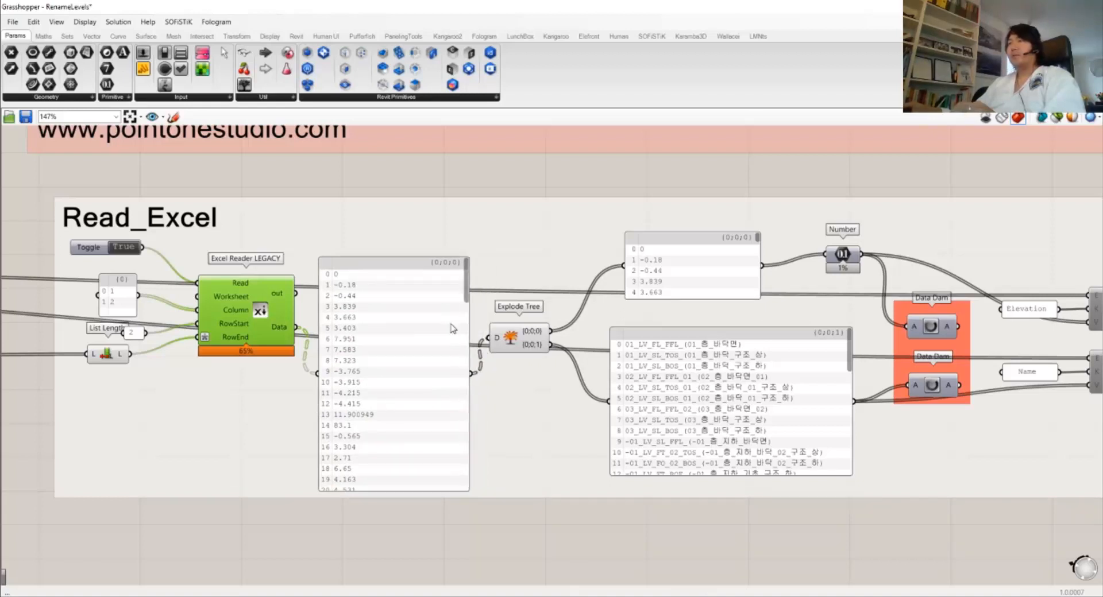
Reposition the Explode Tree component and the enlarged data panel
drag(470, 294, 450, 382)
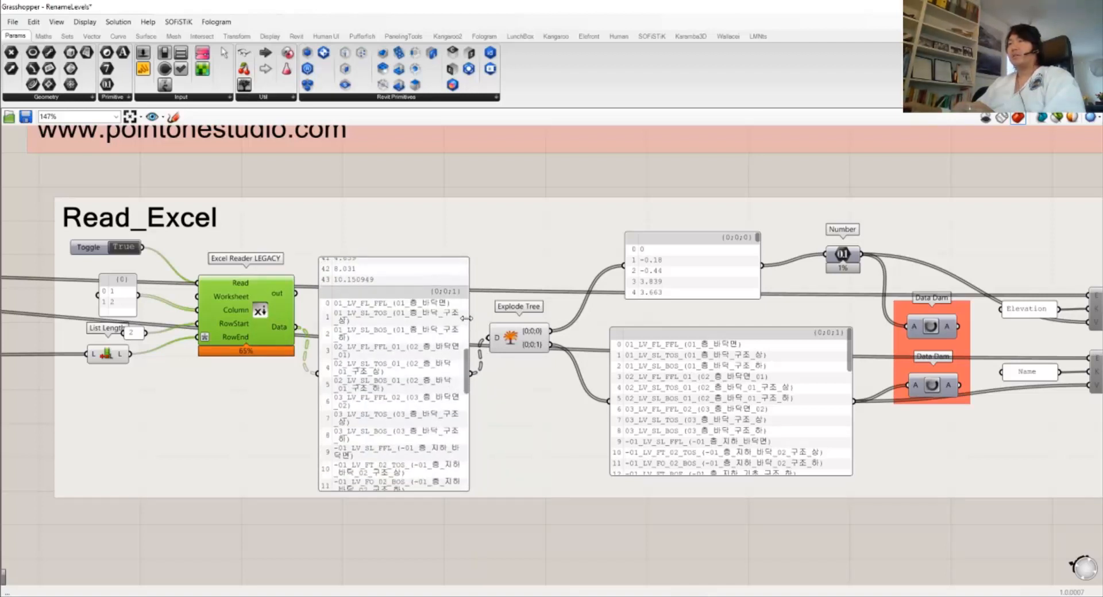
drag(466, 318, 485, 320)
drag(484, 361, 481, 294)
drag(510, 339, 535, 352)
drag(406, 354, 398, 334)
drag(538, 350, 533, 346)
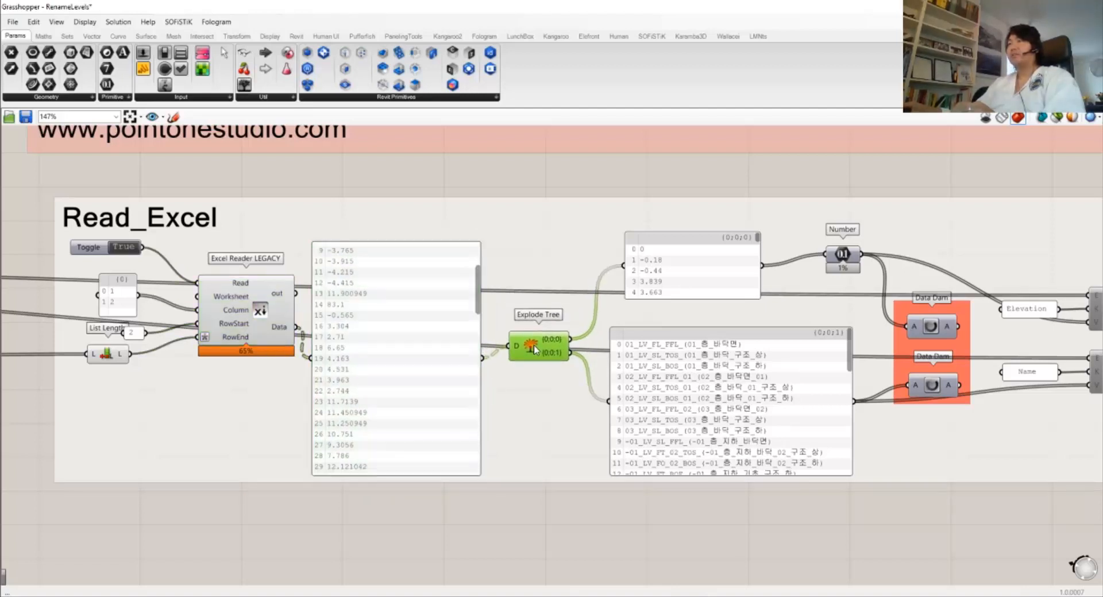
Tidy the elevation list panel, level name panel and Number component into place
right_drag(550, 356, 389, 368)
mouse_move(515, 290)
mouse_down()
mouse_move(493, 282)
mouse_move(503, 287)
mouse_up()
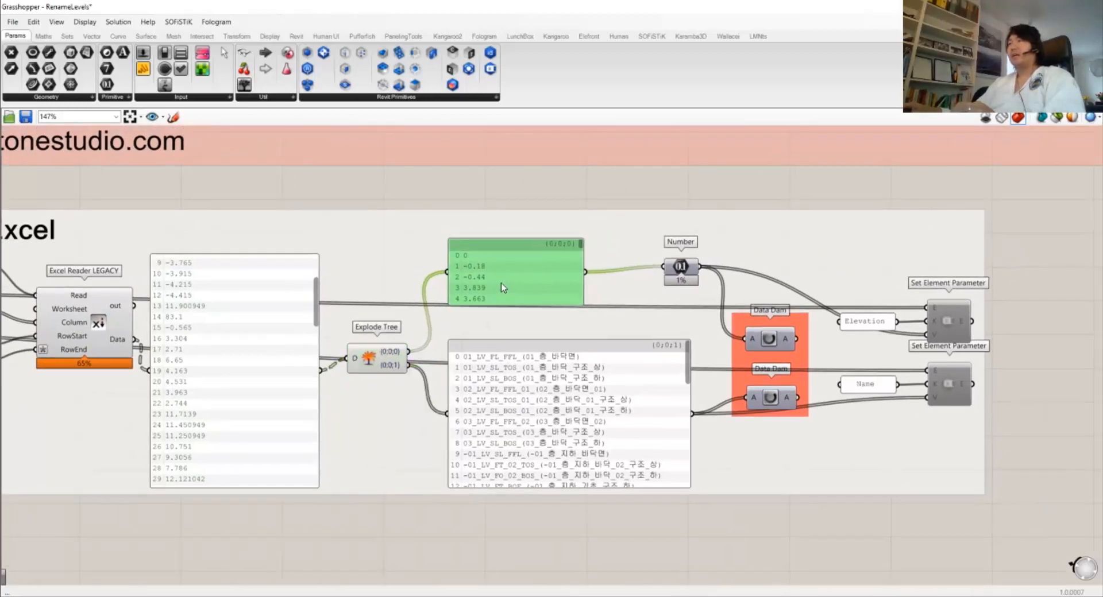
drag(526, 403, 523, 399)
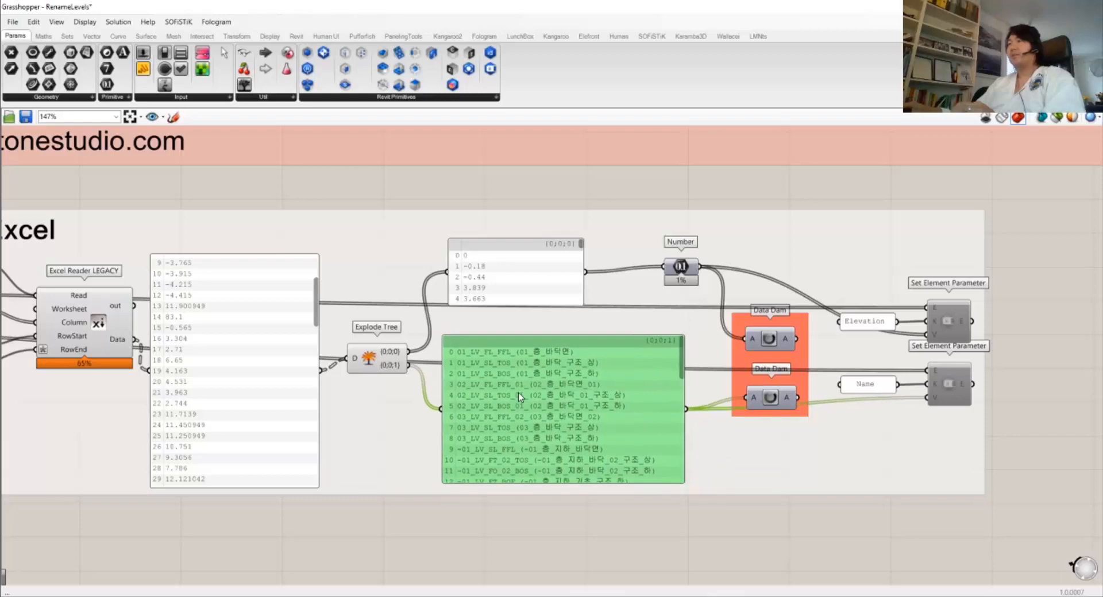
right_drag(621, 396, 451, 391)
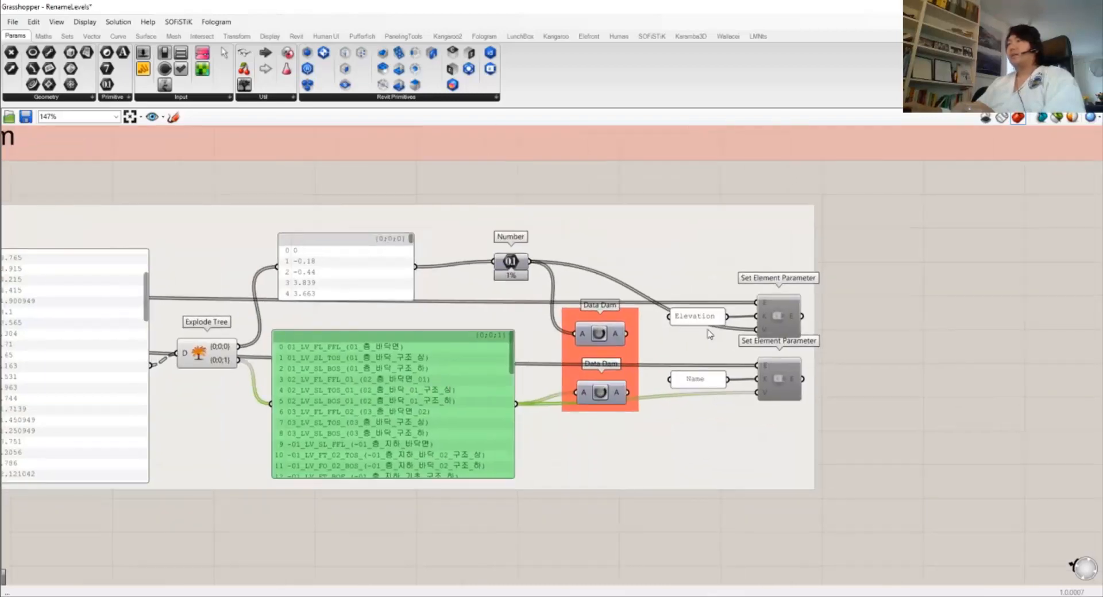
drag(383, 267, 372, 264)
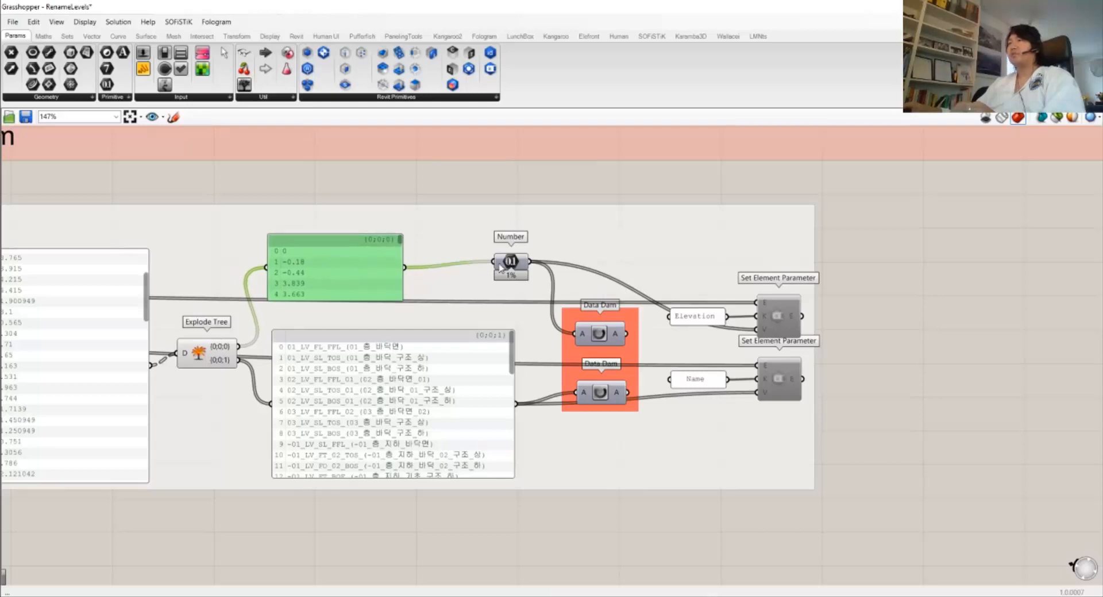
mouse_move(510, 256)
mouse_down()
mouse_move(518, 252)
mouse_move(503, 255)
mouse_up()
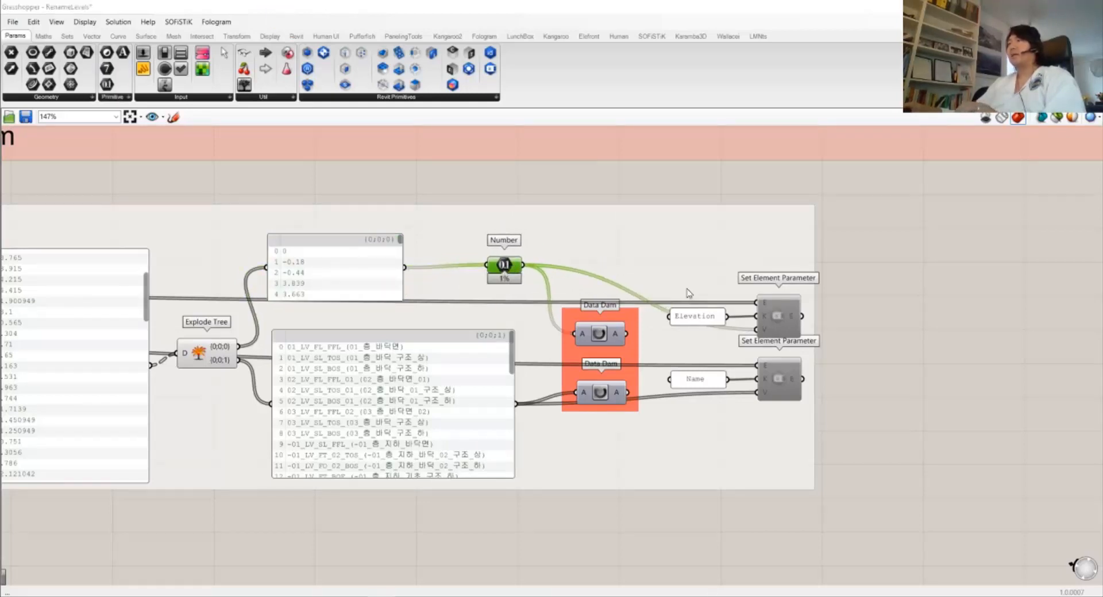
click(781, 329)
Re-enable the upper Set Element Parameter and confirm renaming views along with the levels in Revit
key(ctrl+e)
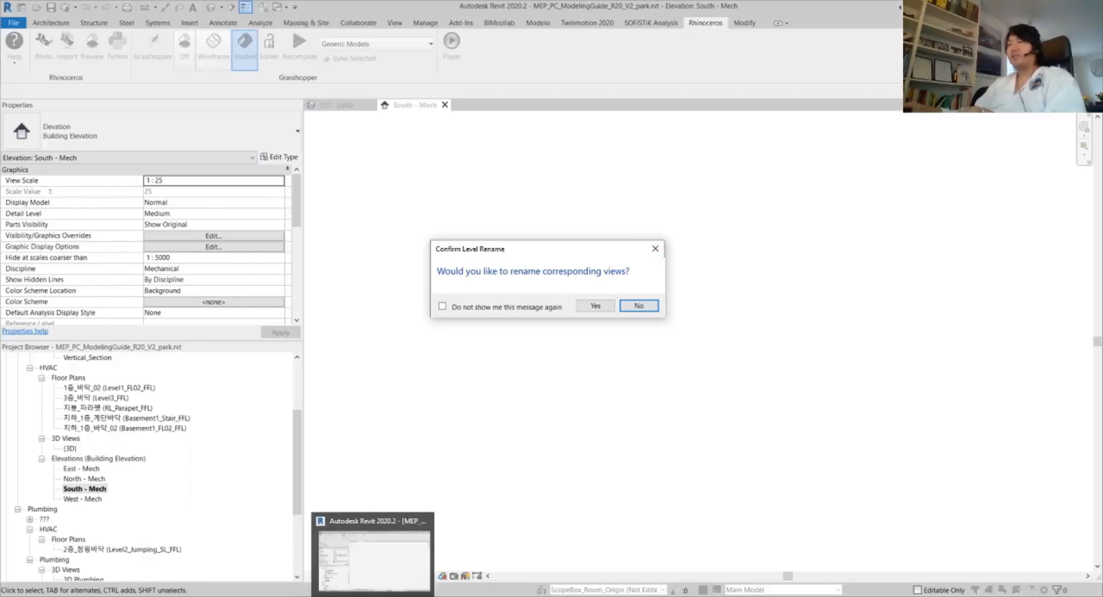
click(380, 596)
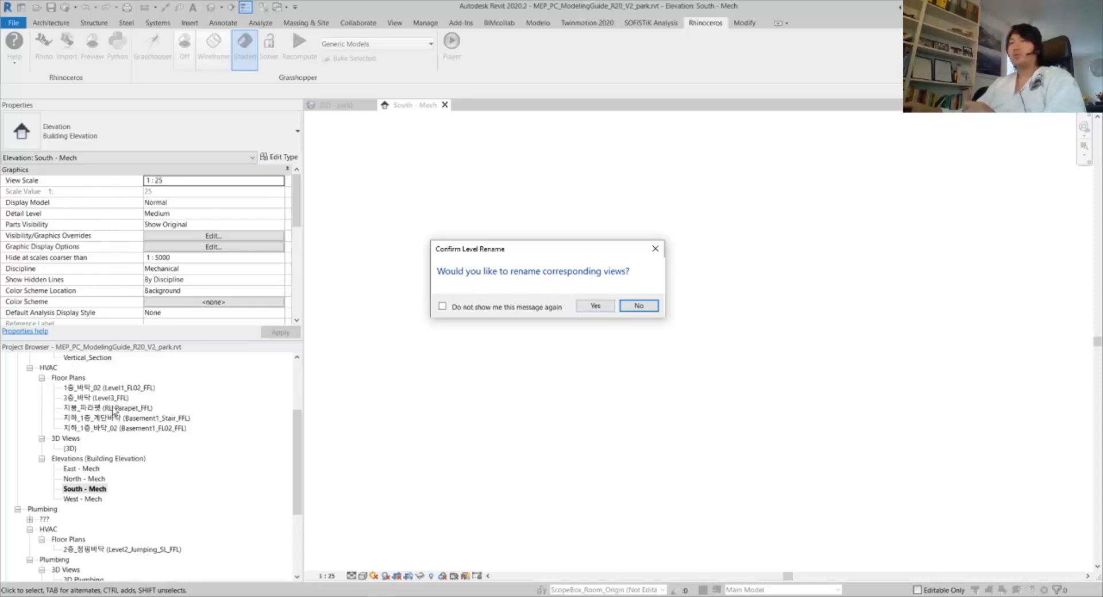
click(594, 304)
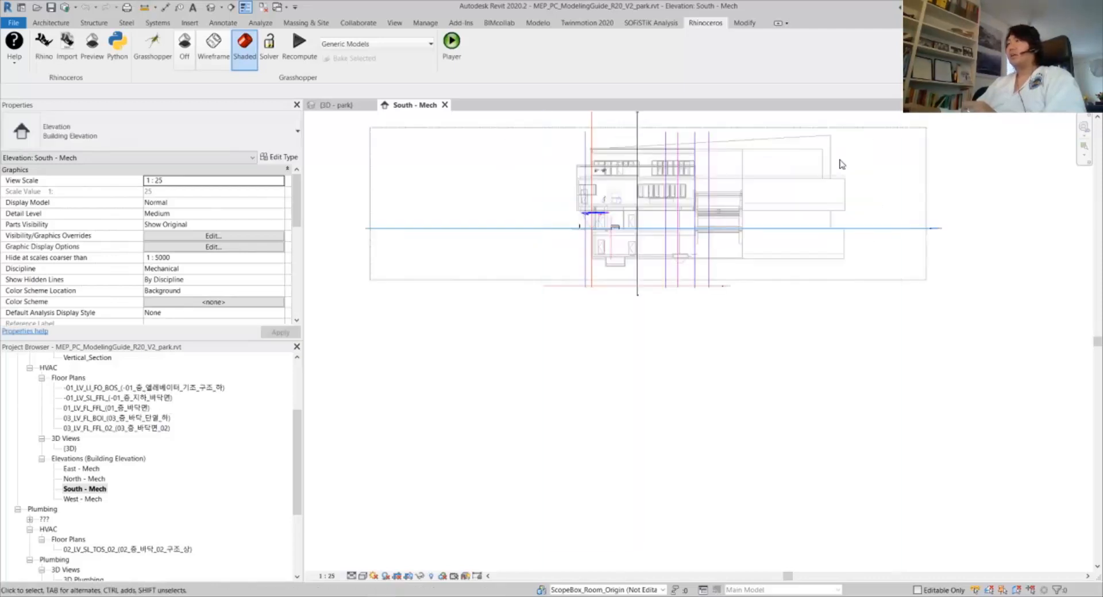
scroll(1001, 288, up, 8)
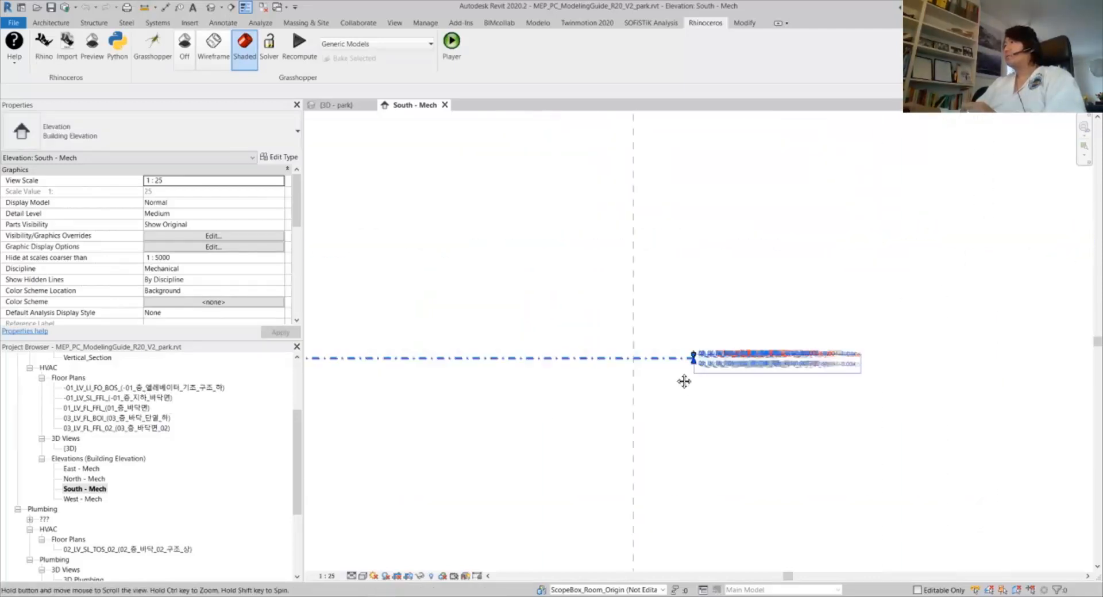
scroll(757, 384, up, 2)
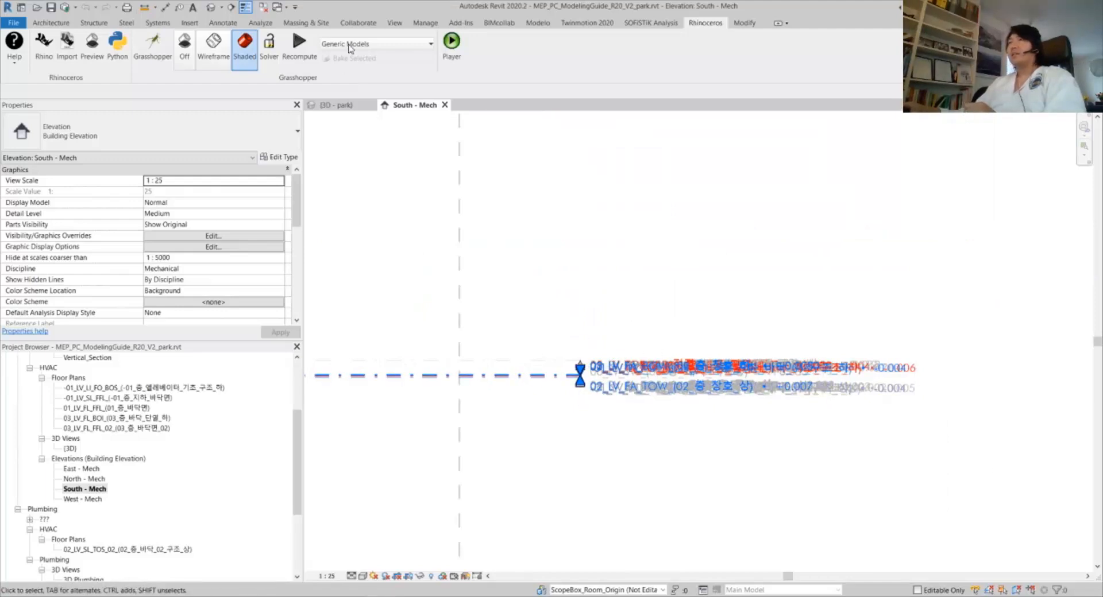
click(425, 22)
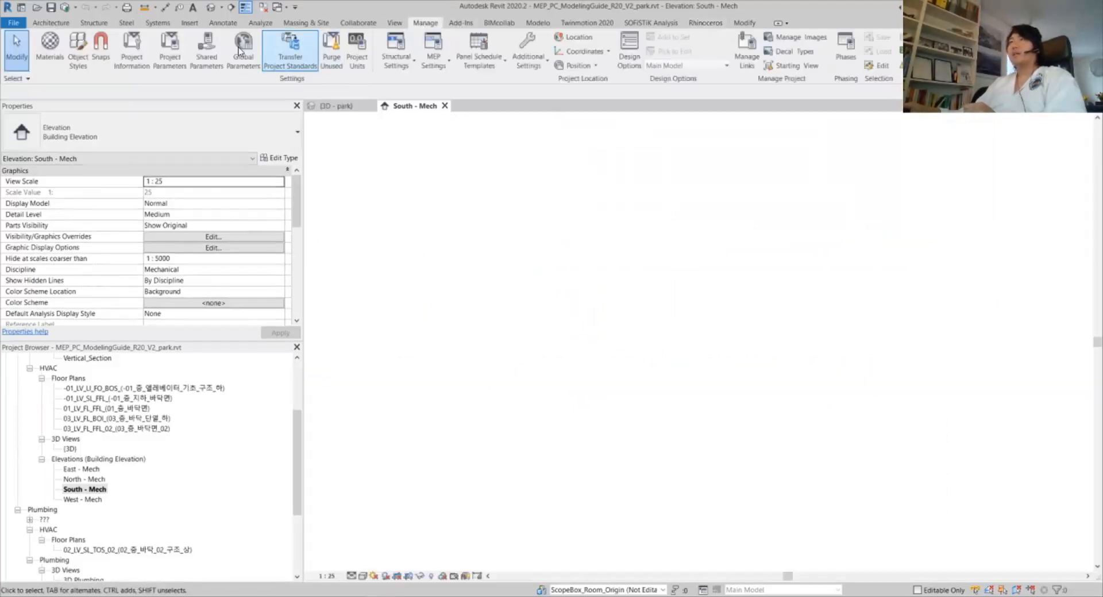
click(357, 57)
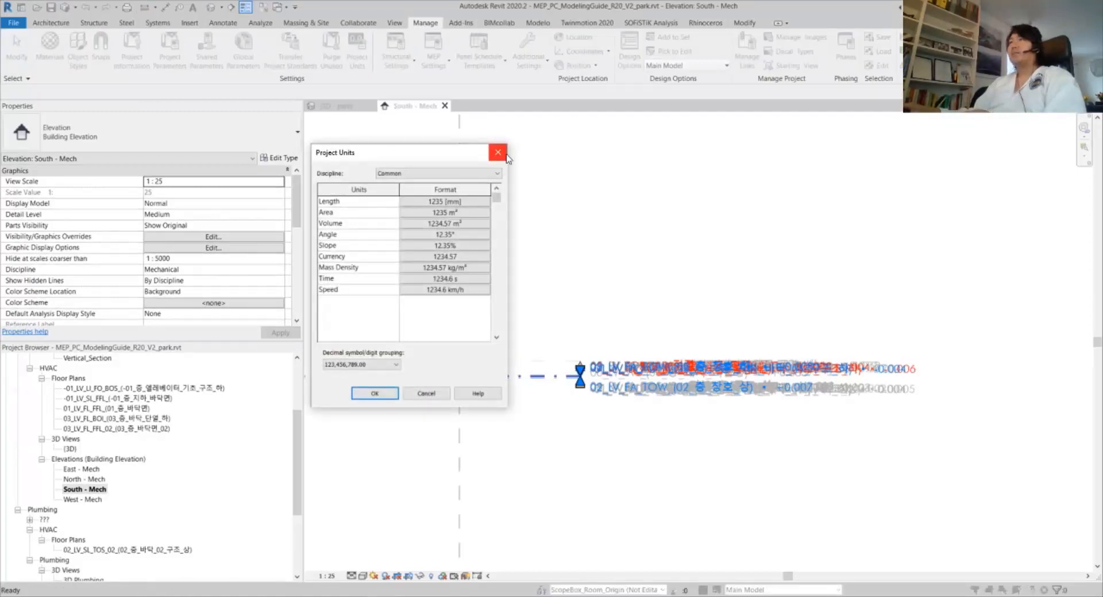
click(502, 157)
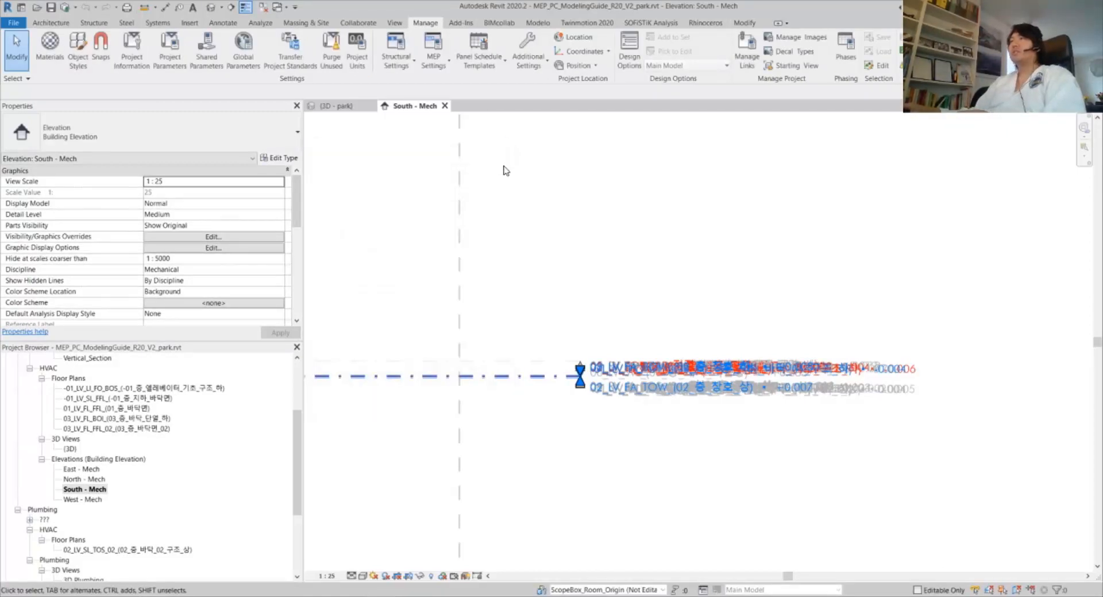
scroll(632, 379, up, 3)
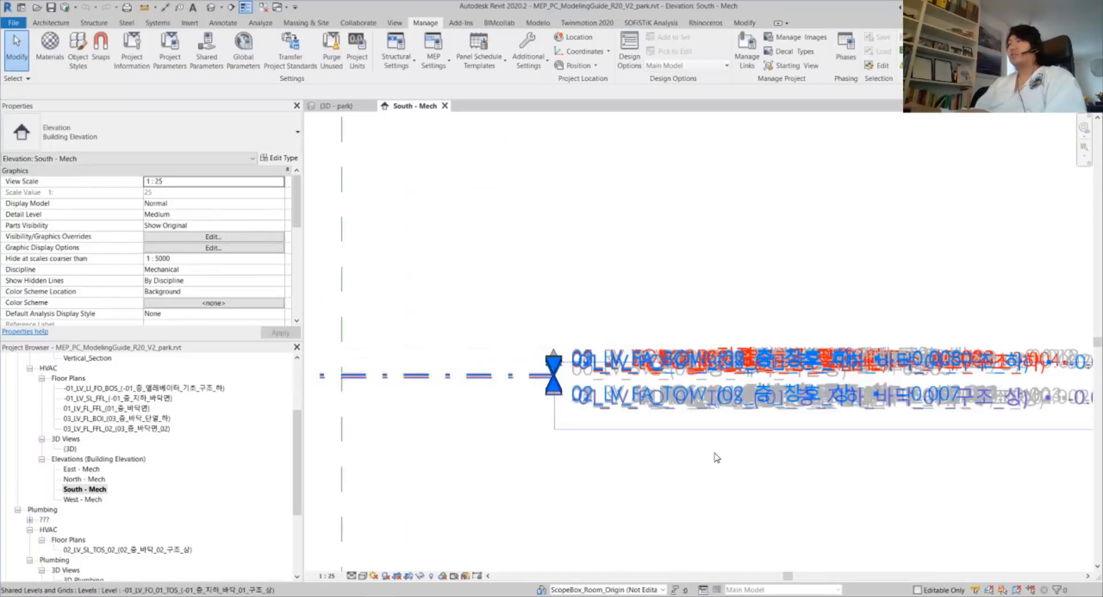
drag(715, 452, 634, 297)
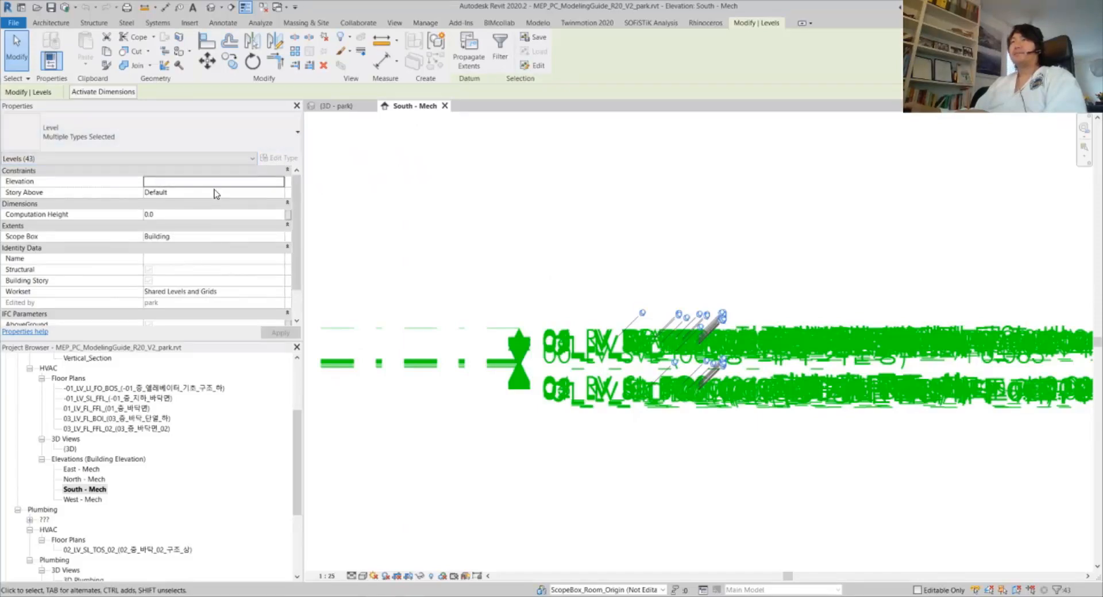
click(501, 237)
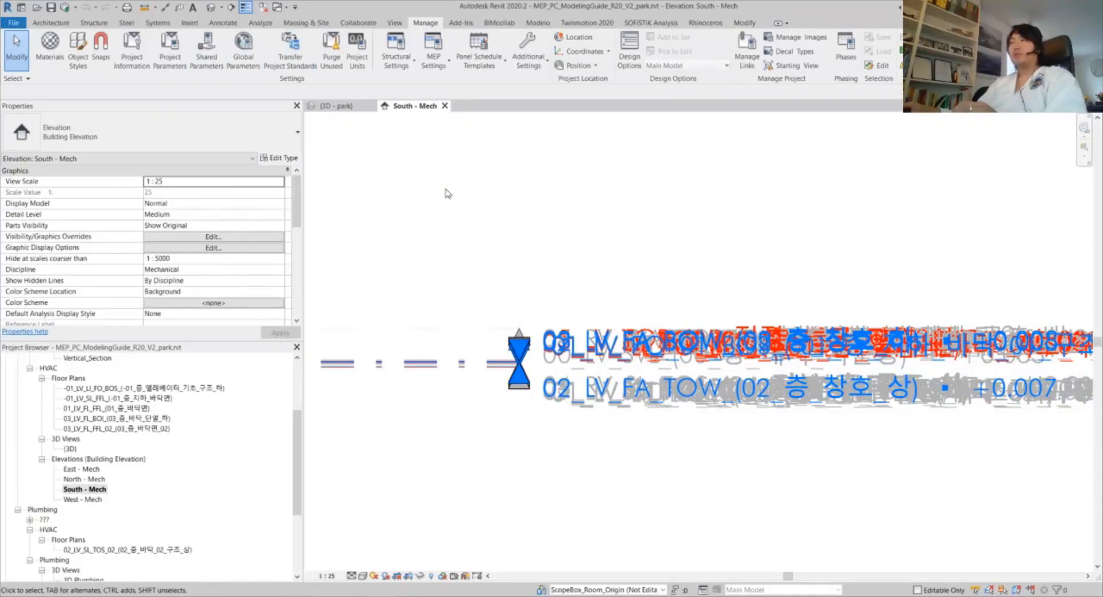
click(706, 23)
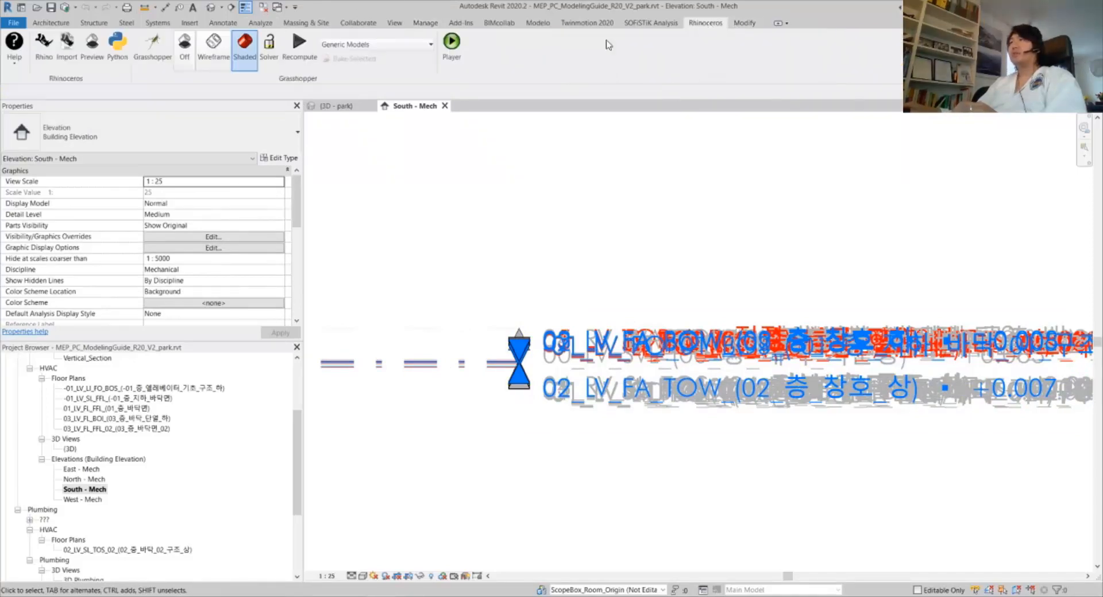
Wire the upper Data Dam into the elevation value and the lower into the name value
click(152, 51)
click(852, 462)
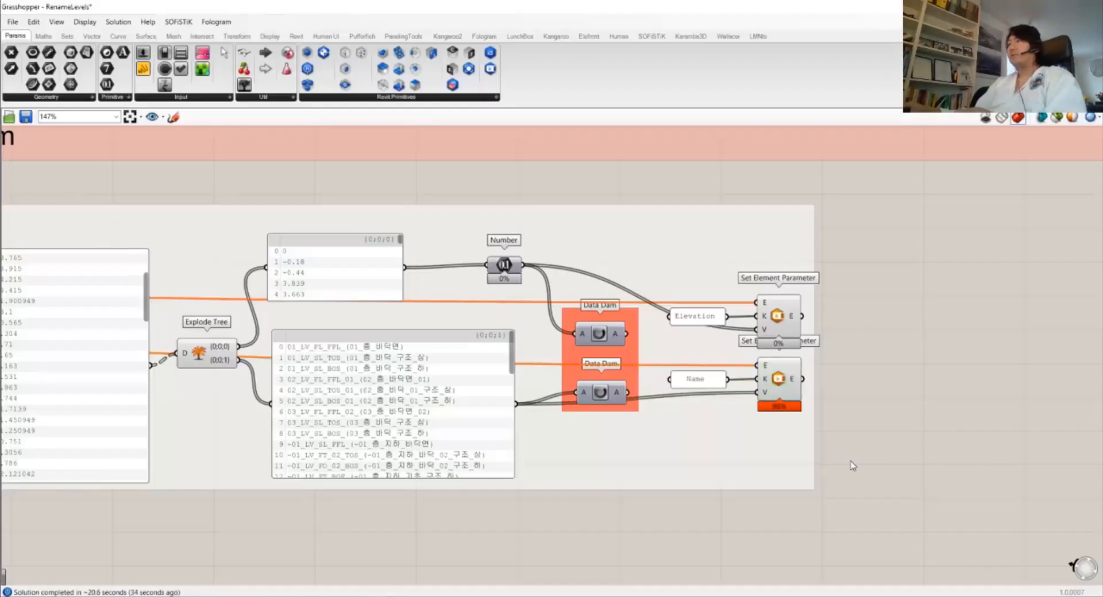
scroll(615, 314, up, 3)
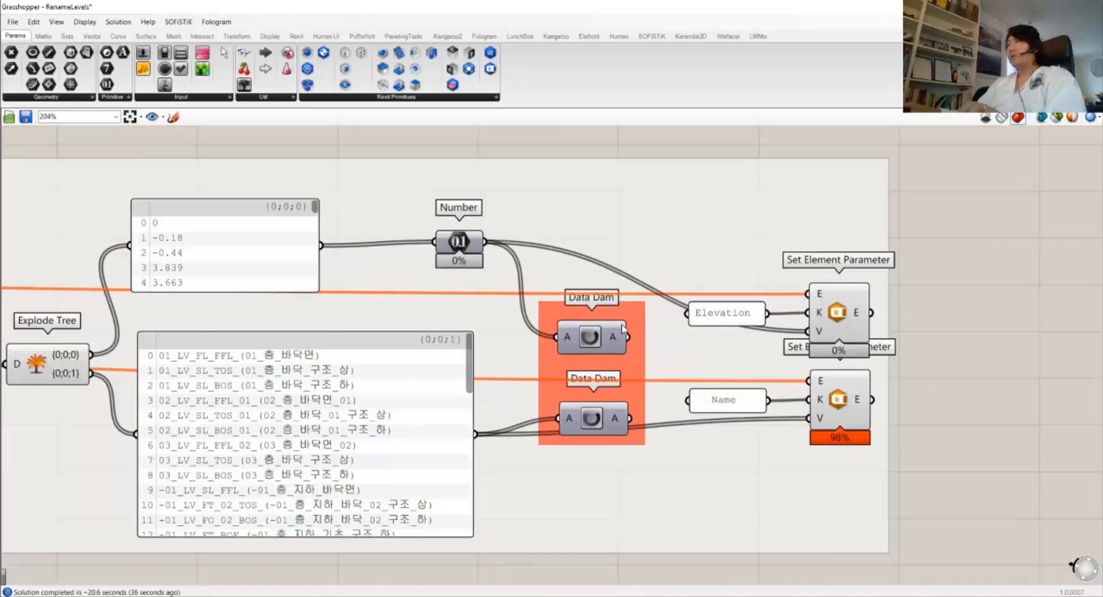
drag(628, 338, 808, 332)
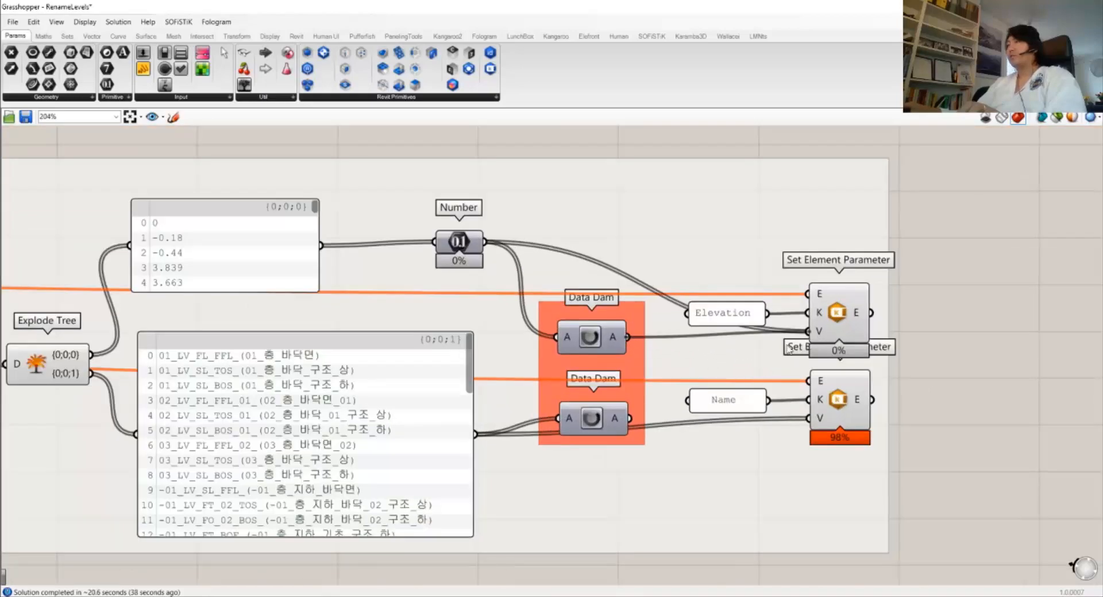
drag(630, 419, 809, 418)
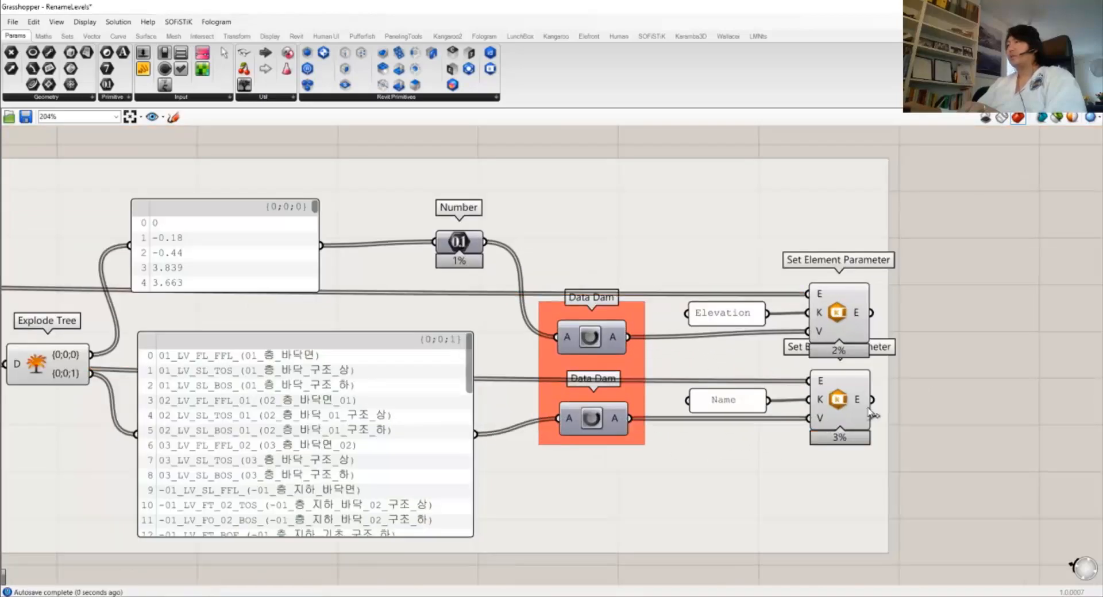
Disable both Set Element Parameter components with Ctrl+E and return to Revit
click(579, 341)
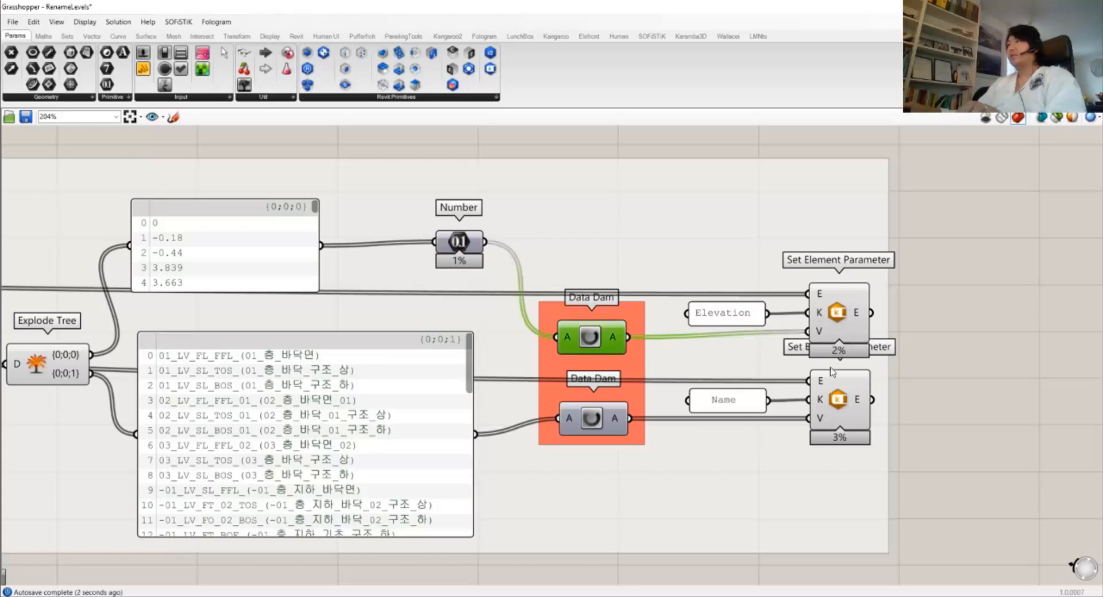
drag(943, 425, 857, 298)
key(ctrl+e)
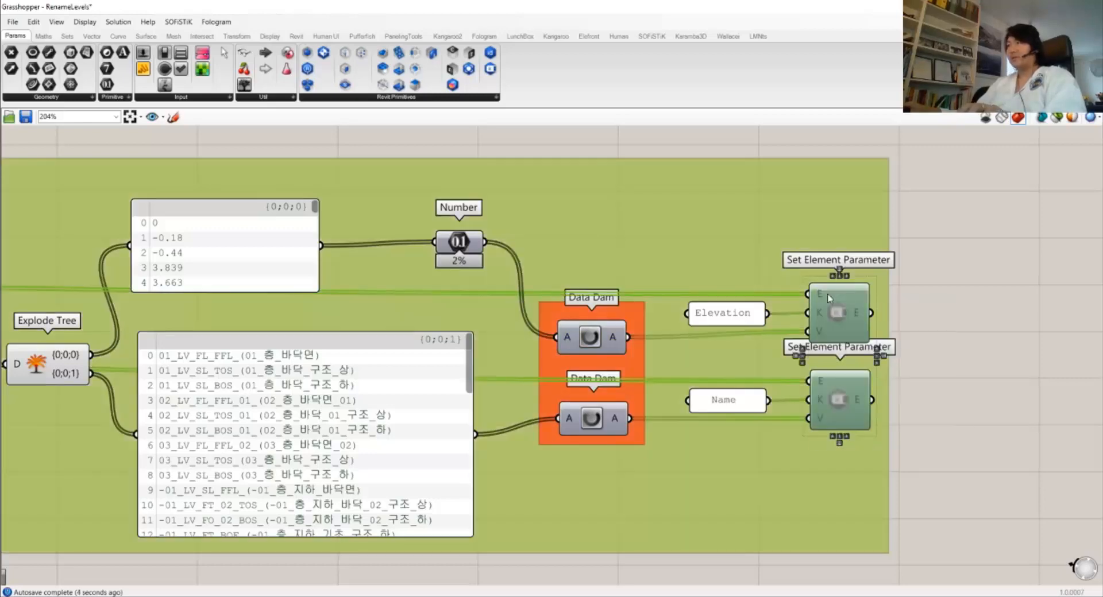
click(921, 286)
scroll(856, 277, down, 3)
key(alt+Tab)
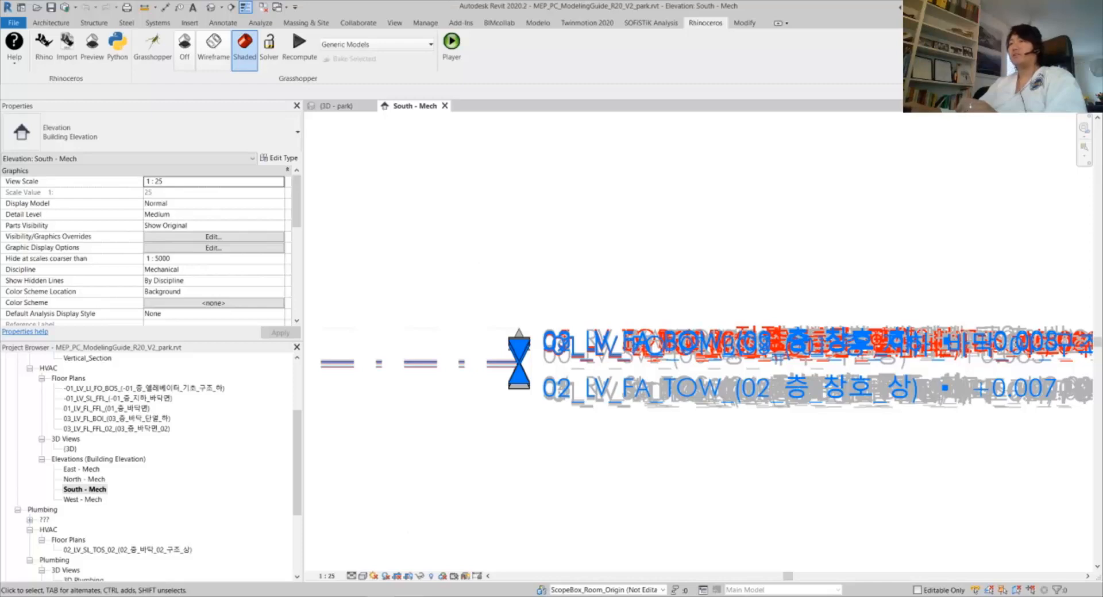
Close the project without saving and relinquish its elements
mouse_move(400, 562)
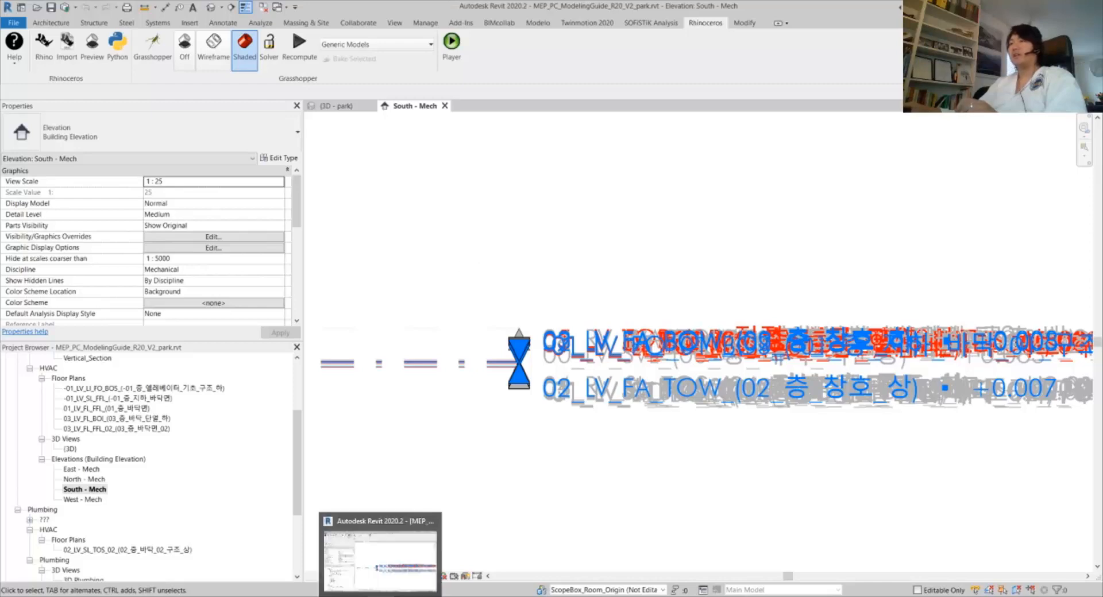
click(401, 563)
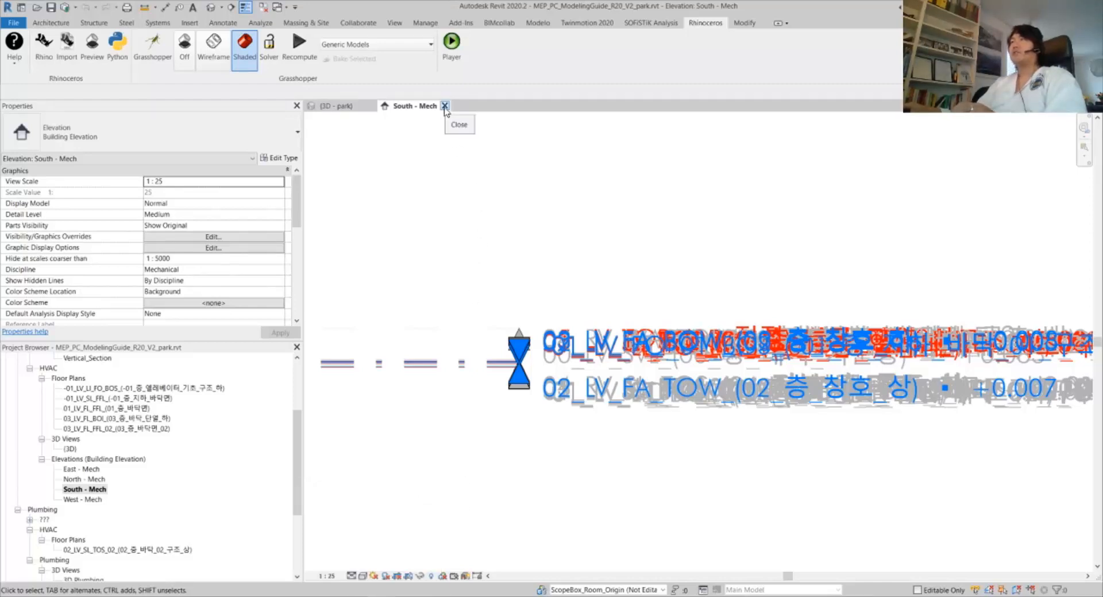
click(444, 106)
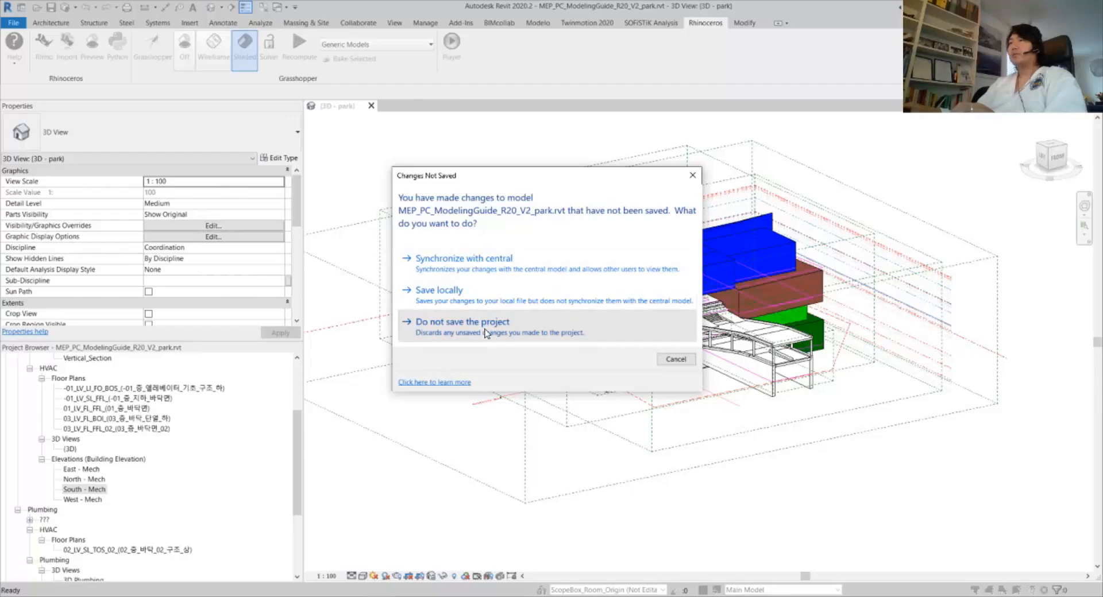
click(487, 333)
click(528, 290)
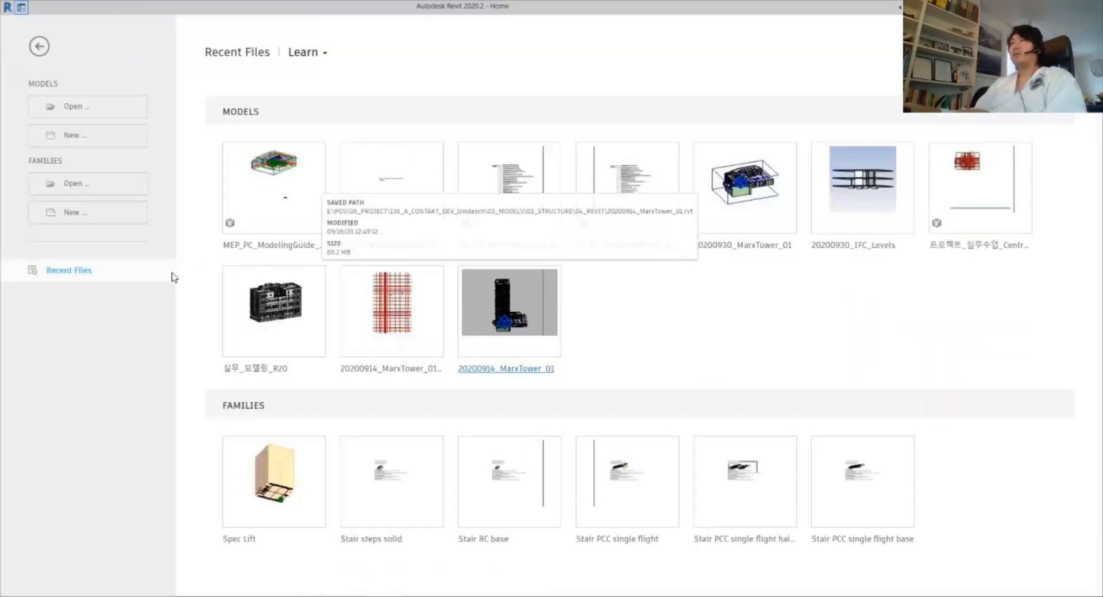
Open MEP_PC_ModelingGuide_R20_V2.rvt, overwriting the existing local copy, and accept the worksets
click(120, 114)
click(289, 195)
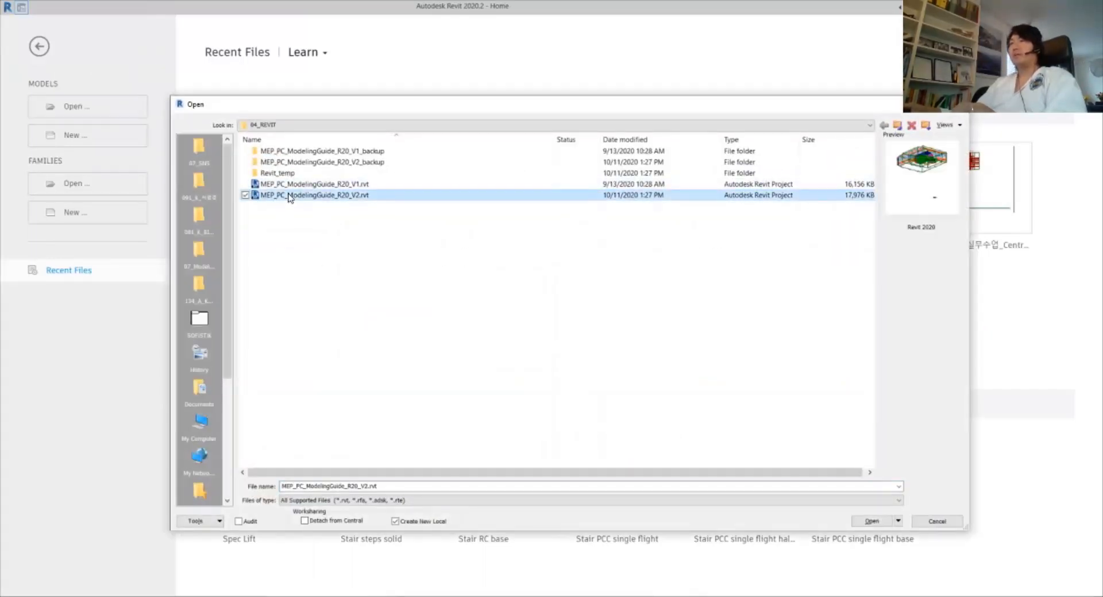
click(870, 521)
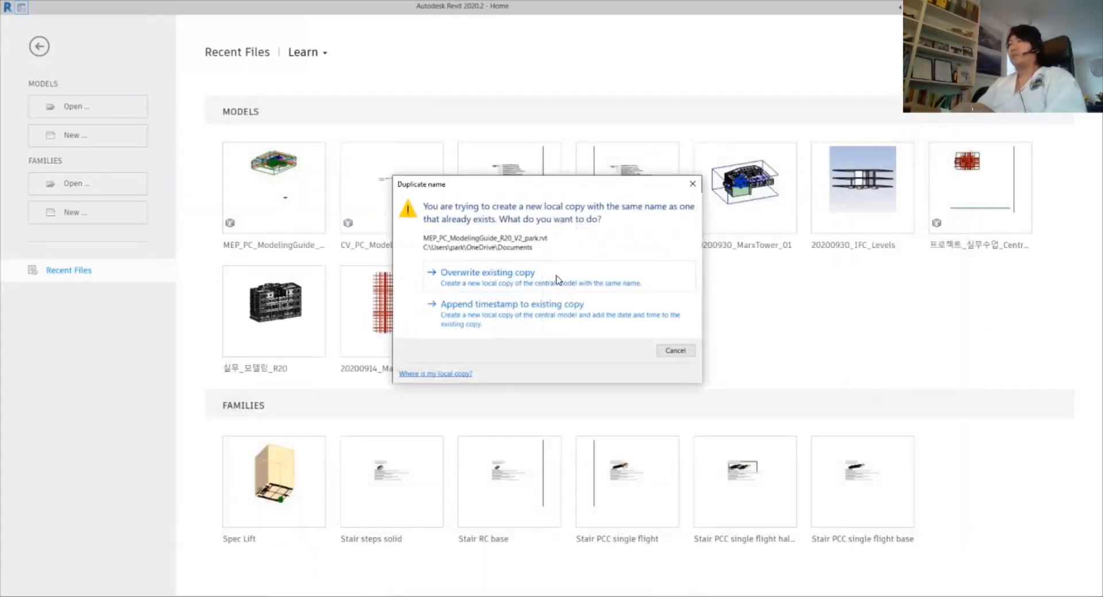
click(550, 281)
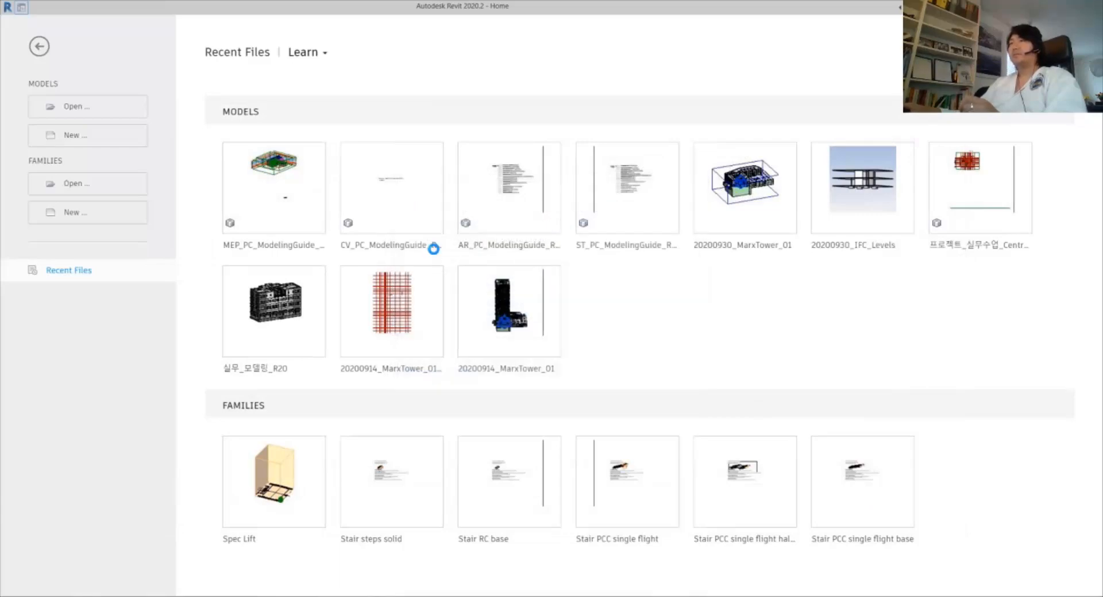
click(753, 497)
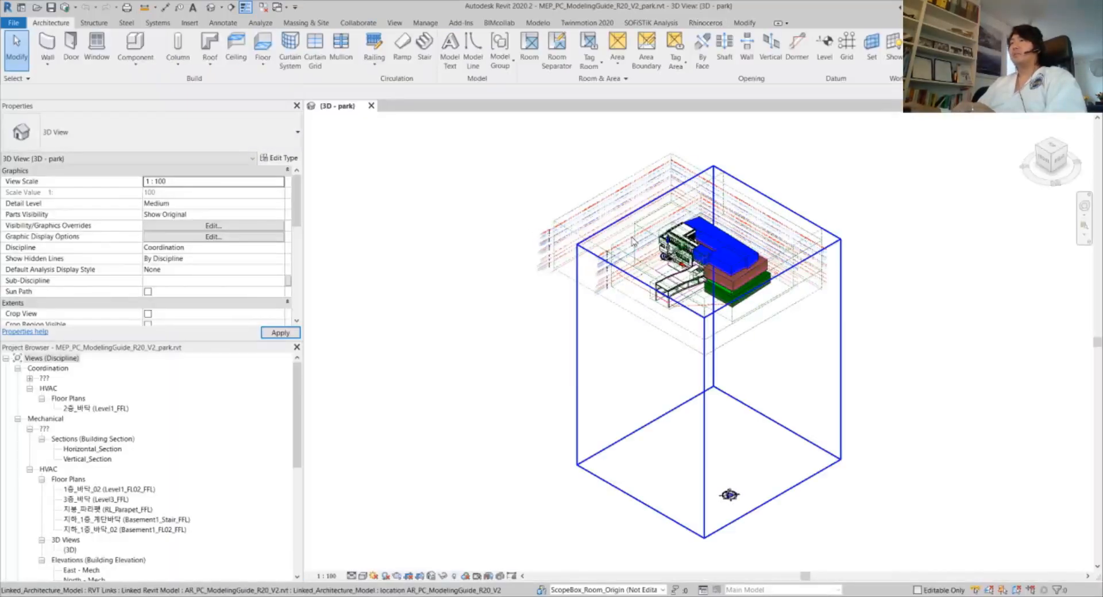
Open the West - Mech elevation from the Mechanical elevations in the Project Browser
scroll(116, 540, down, 3)
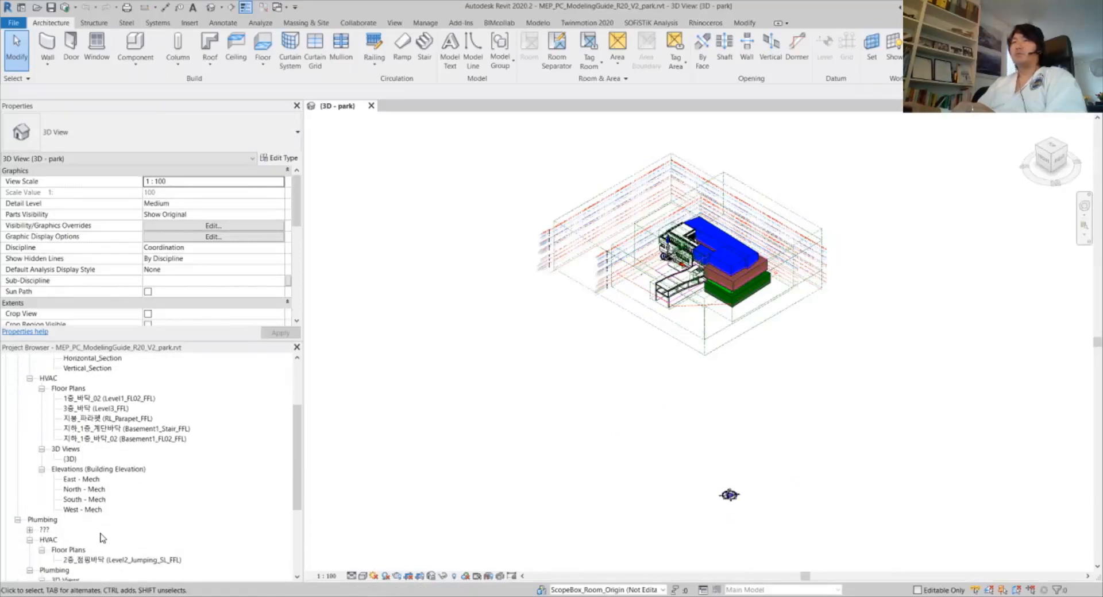
double_click(90, 510)
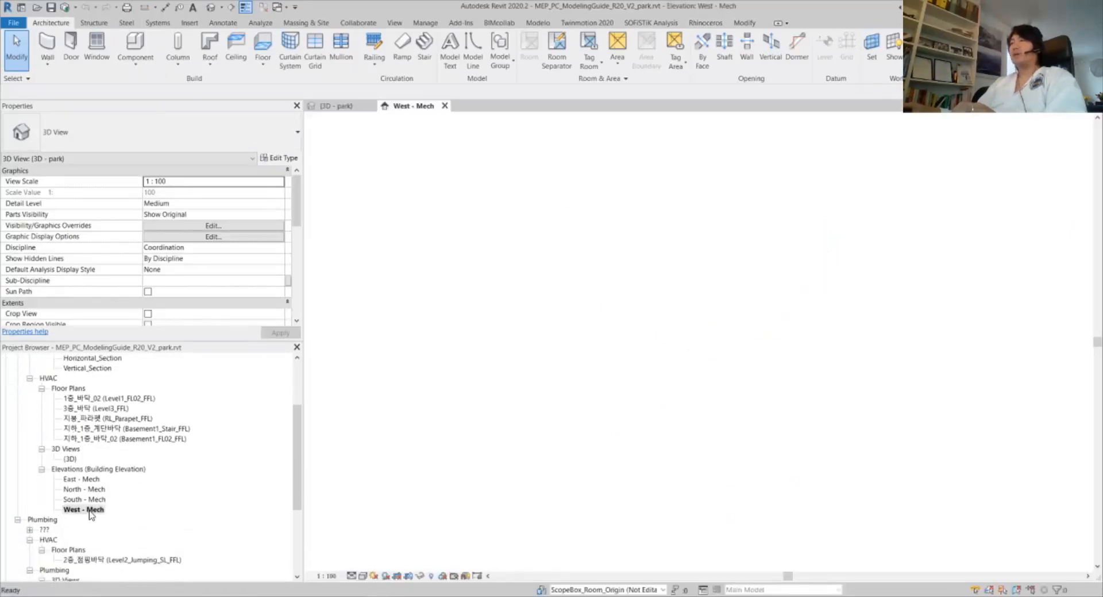
Set West - Mech to 1 : 25 and frame the level heads such as Building_Top +12.121
scroll(798, 290, up, 5)
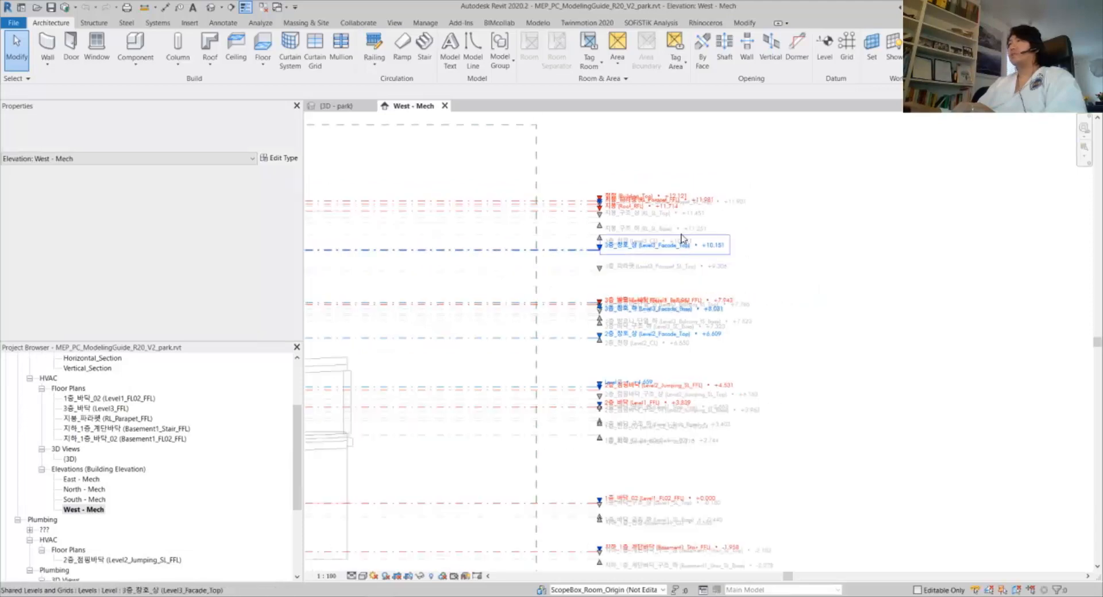
scroll(593, 269, up, 1)
middle_drag(592, 268, 356, 284)
click(322, 577)
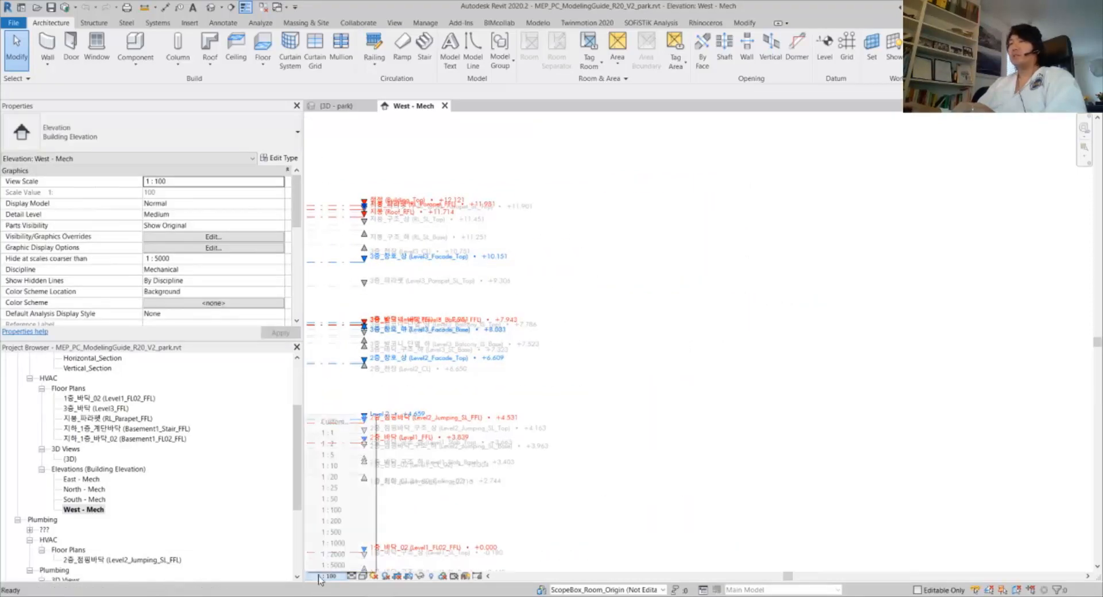
click(329, 487)
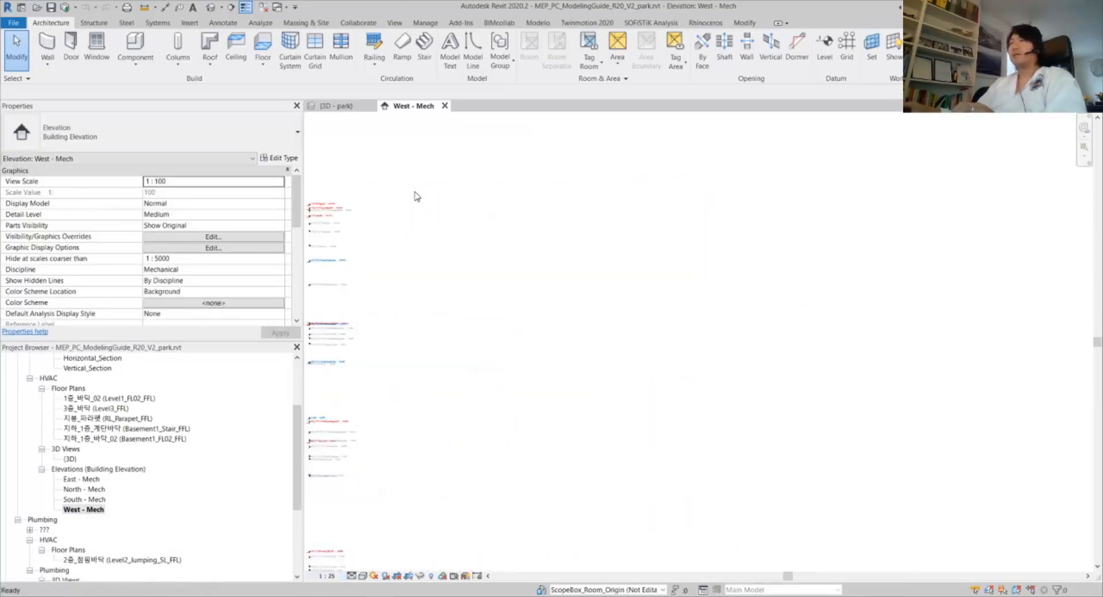
middle_drag(413, 196, 576, 244)
scroll(576, 244, up, 8)
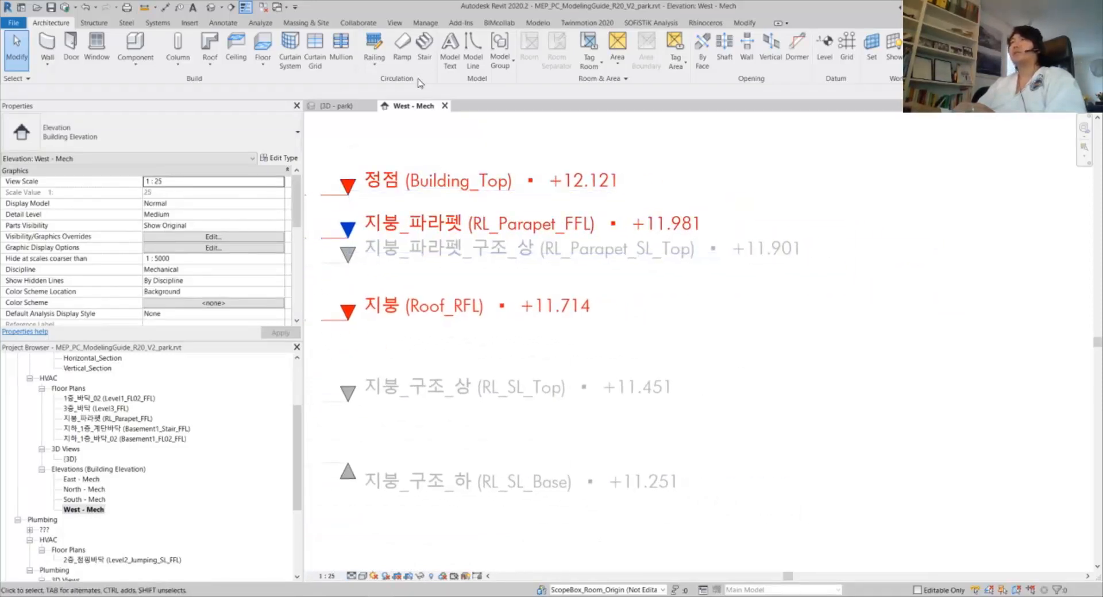
click(426, 25)
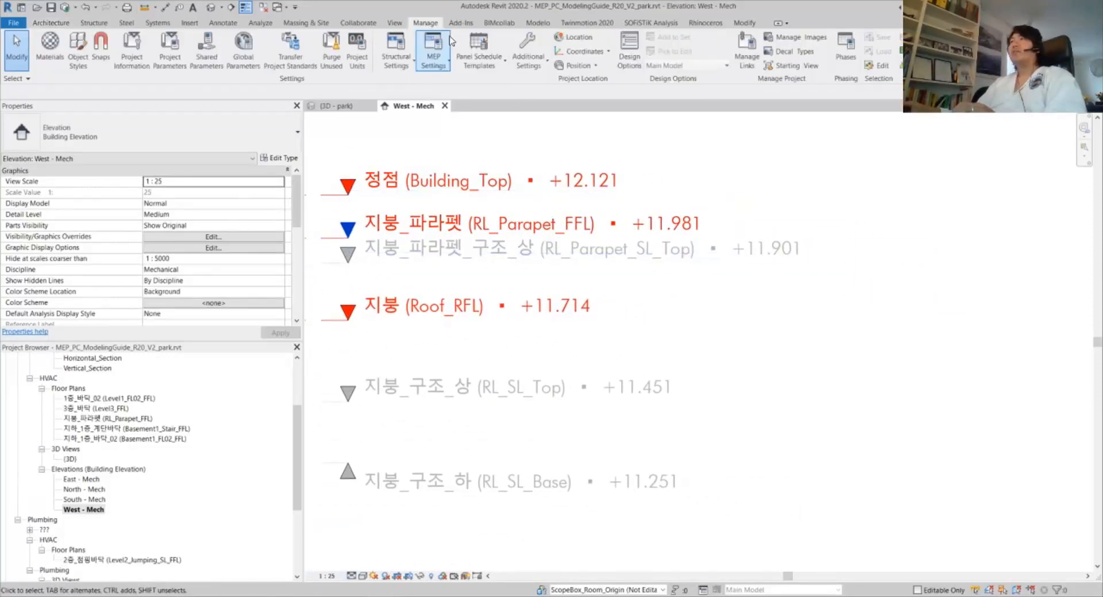
Set project length units to meters, rounded to 3 decimal places, with no unit symbol
click(357, 60)
click(445, 202)
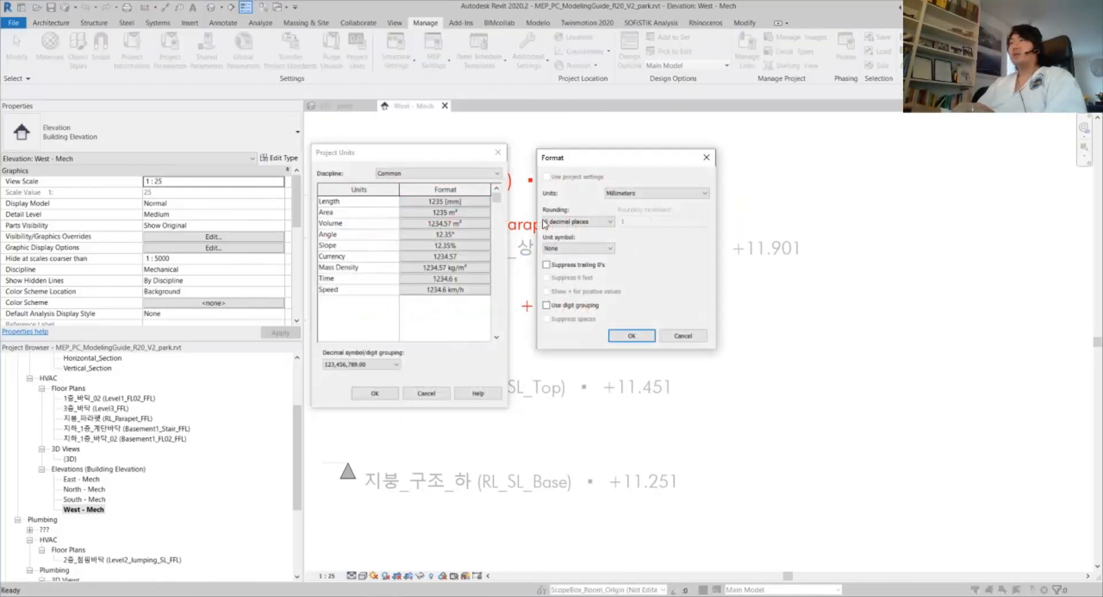
click(646, 194)
click(616, 222)
click(577, 221)
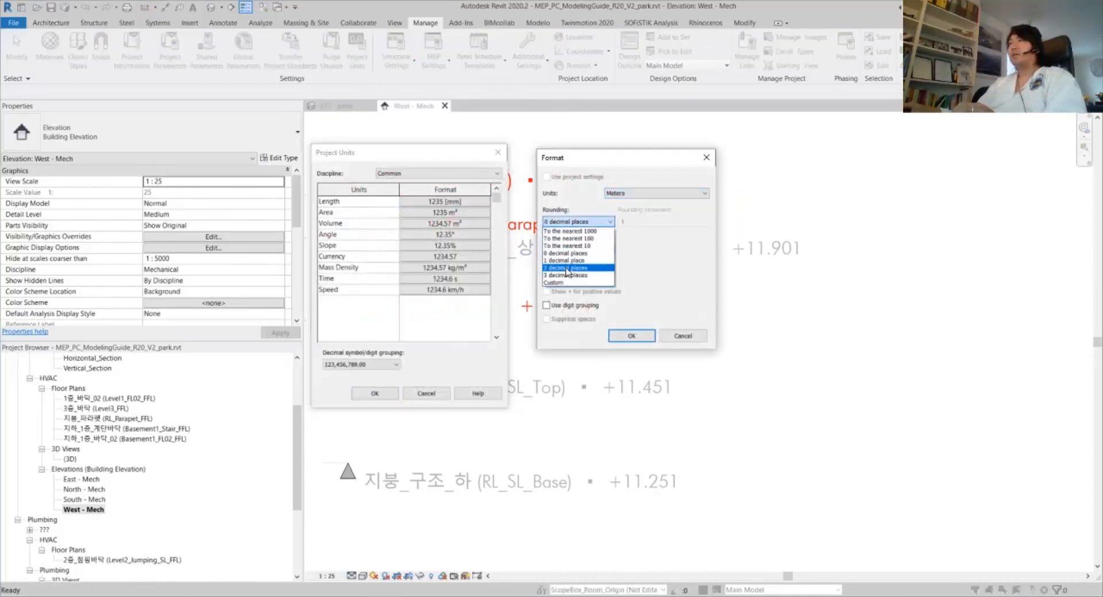
click(568, 254)
click(597, 248)
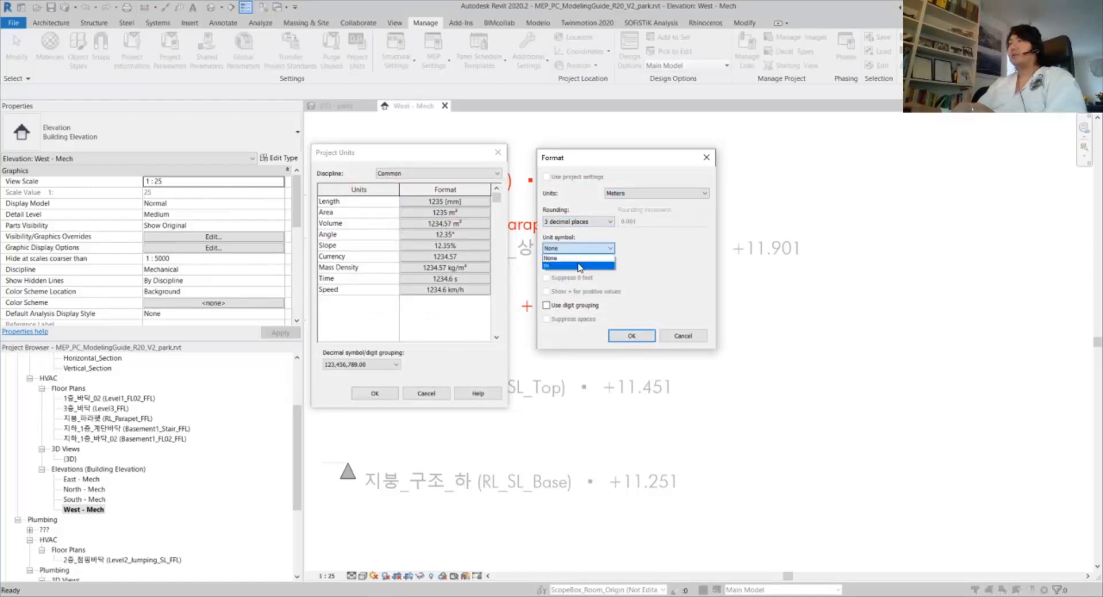
click(602, 259)
click(631, 336)
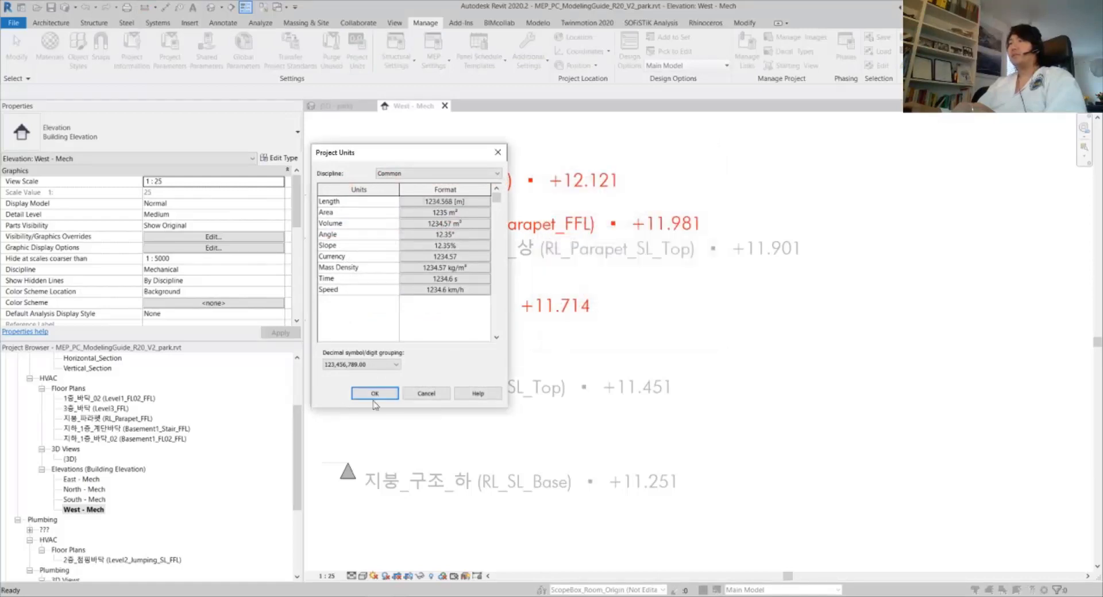
click(373, 395)
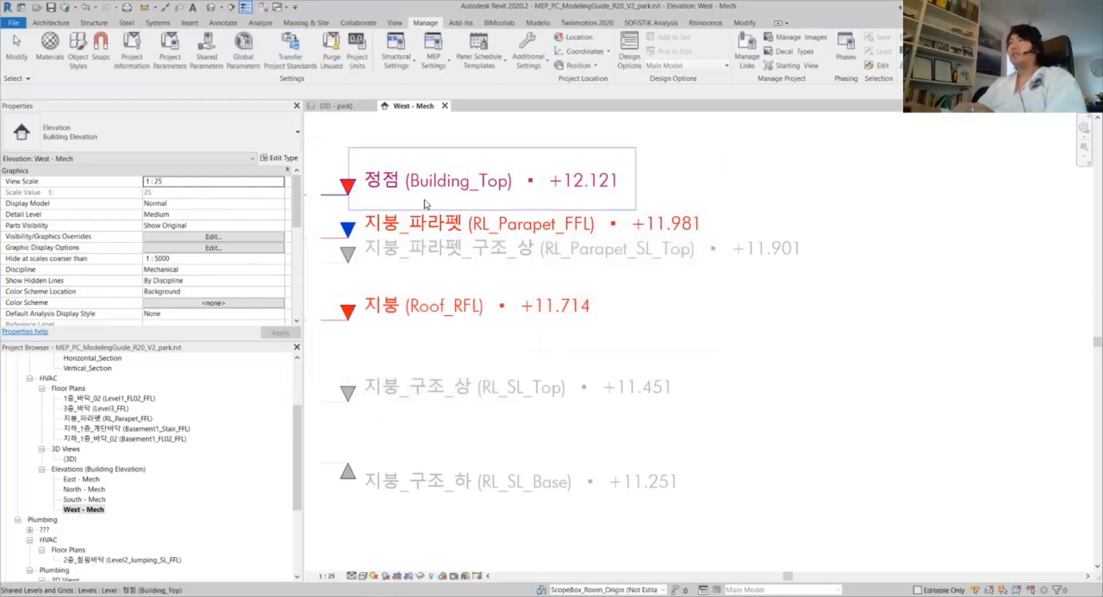
scroll(771, 228, down, 1)
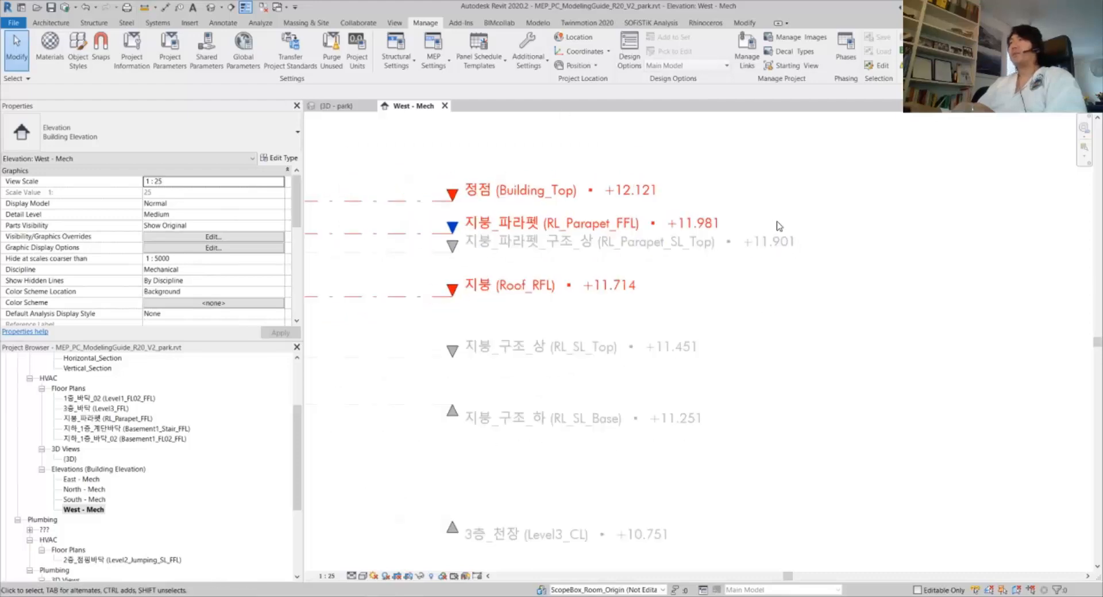
middle_drag(779, 227, 732, 227)
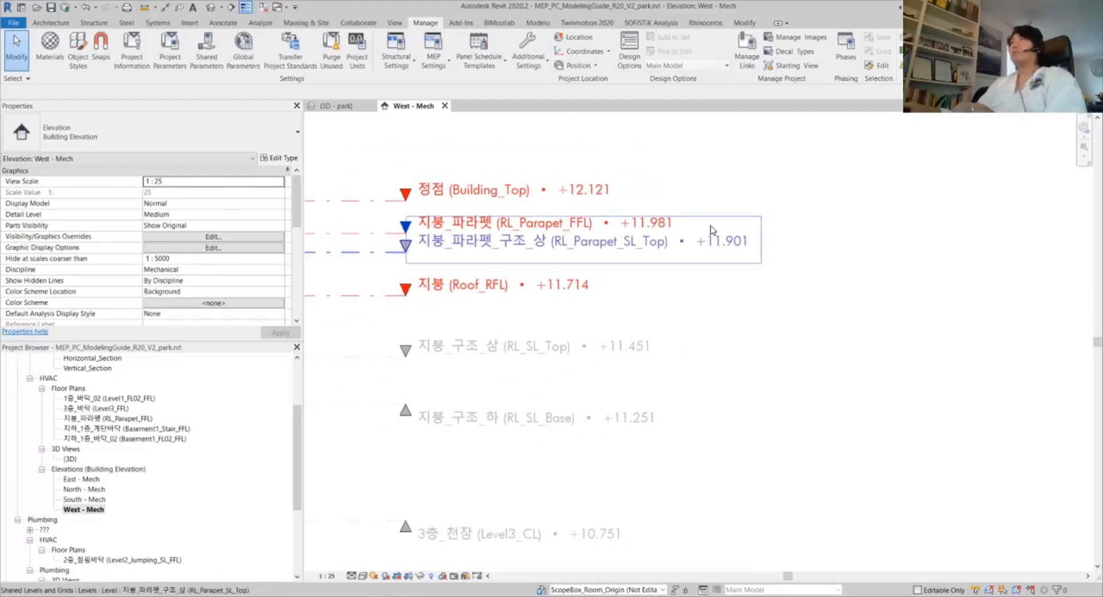
click(469, 24)
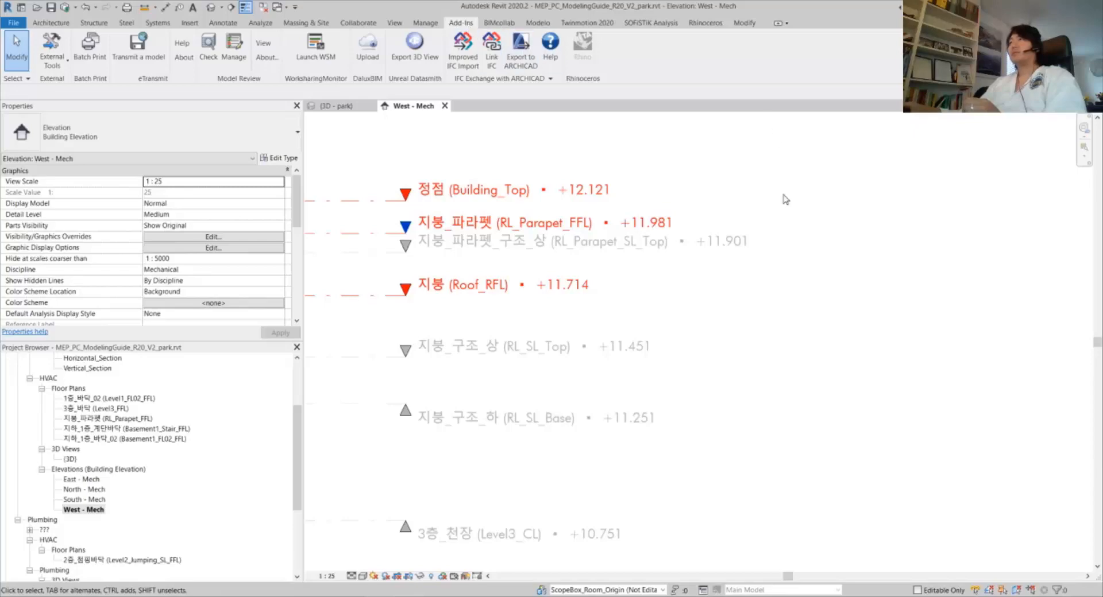
Start Rhino.Inside and launch Grasshopper, triggering the meters-versus-millimeters units warning
click(583, 58)
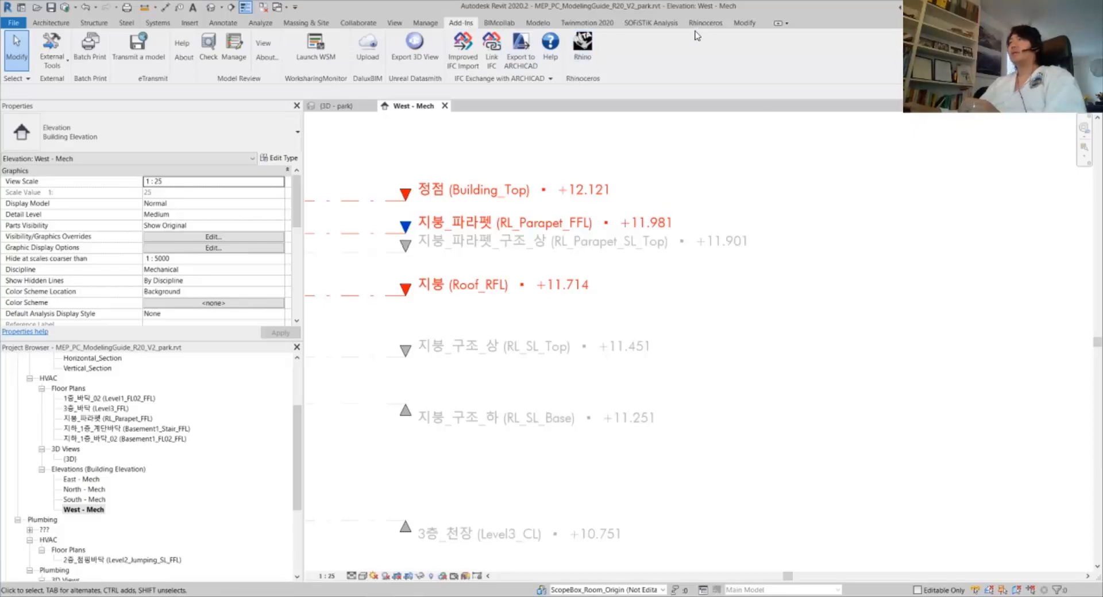
click(149, 56)
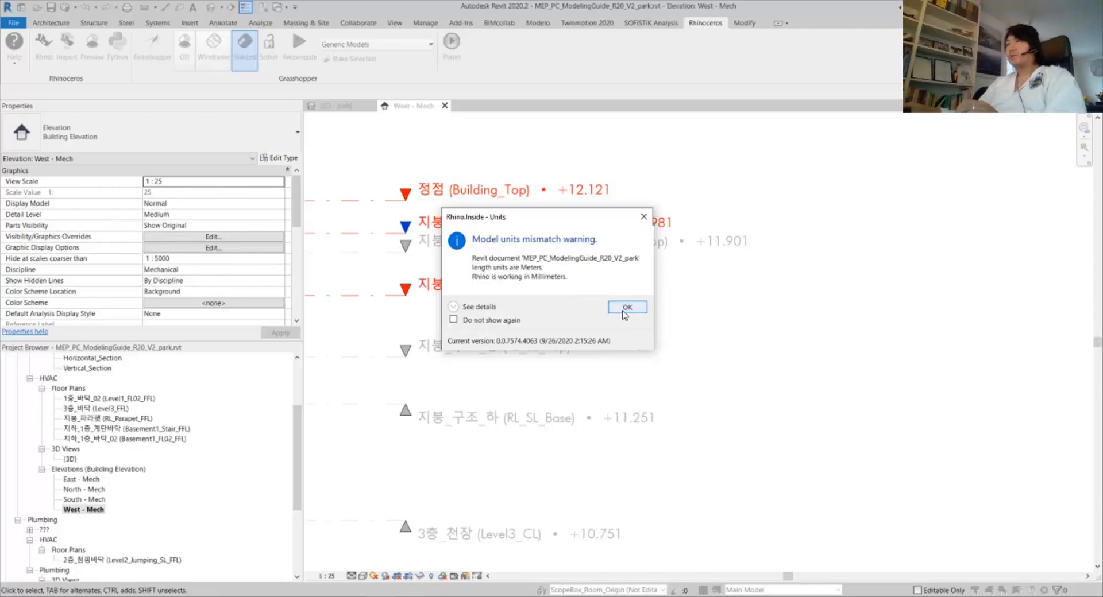
Dismiss the units mismatch warning and look over the Read_Excel group
click(645, 217)
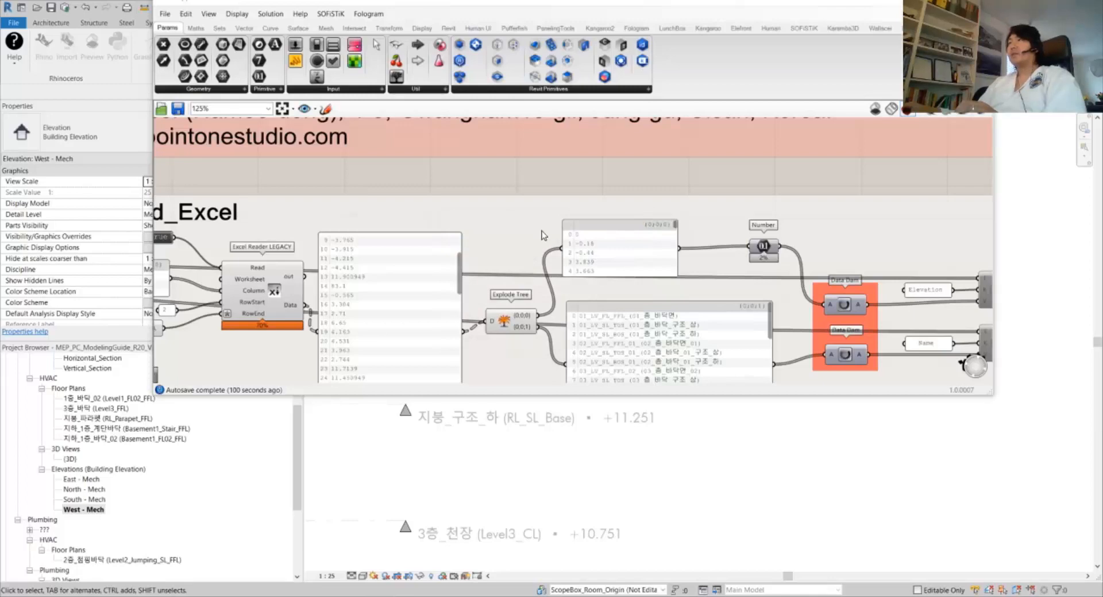
scroll(384, 228, down, 2)
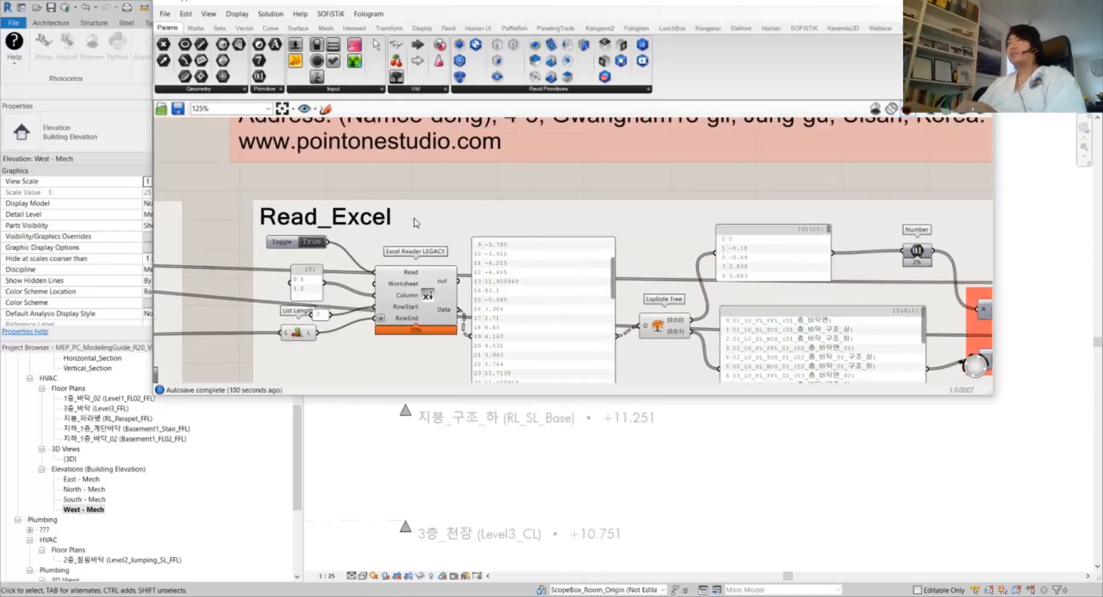
scroll(290, 239, up, 3)
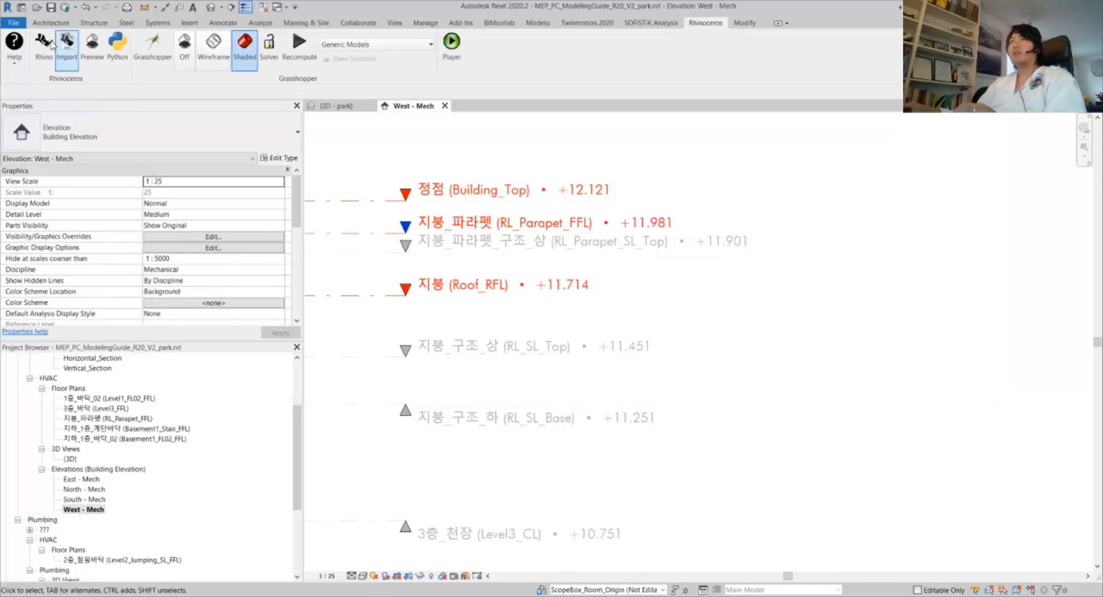
Bring Rhino forward and minimize the Grasshopper window to reveal its viewports
click(46, 45)
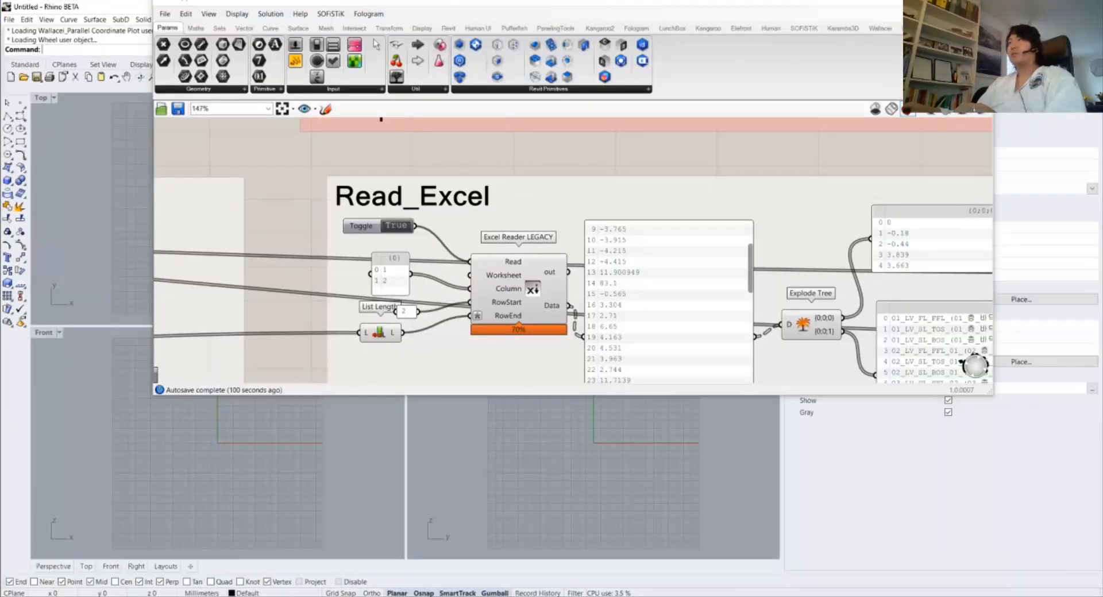
drag(842, 2, 856, 61)
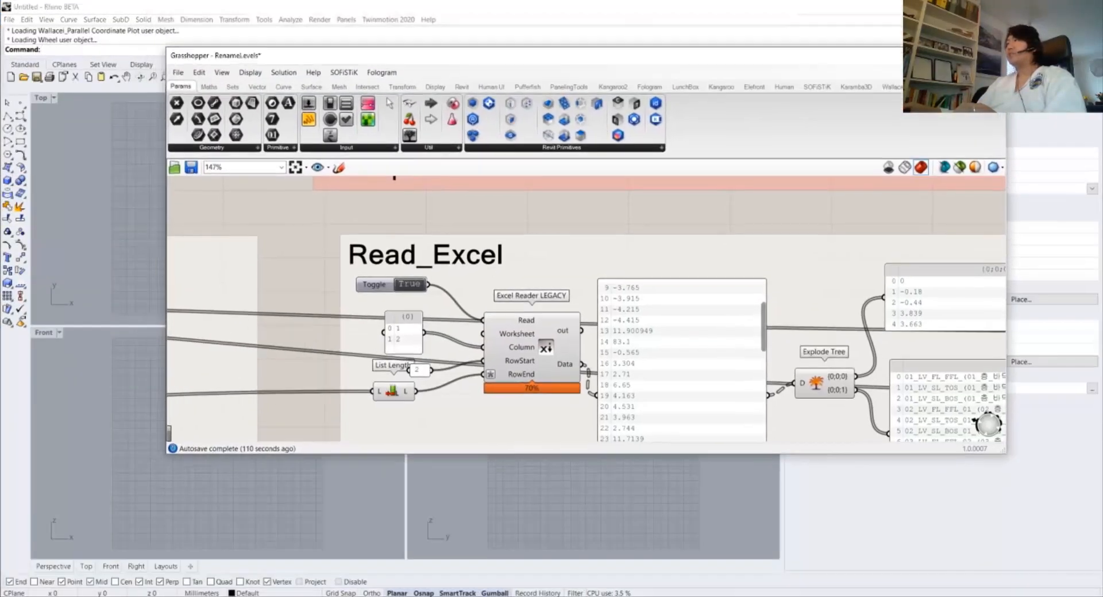
click(940, 53)
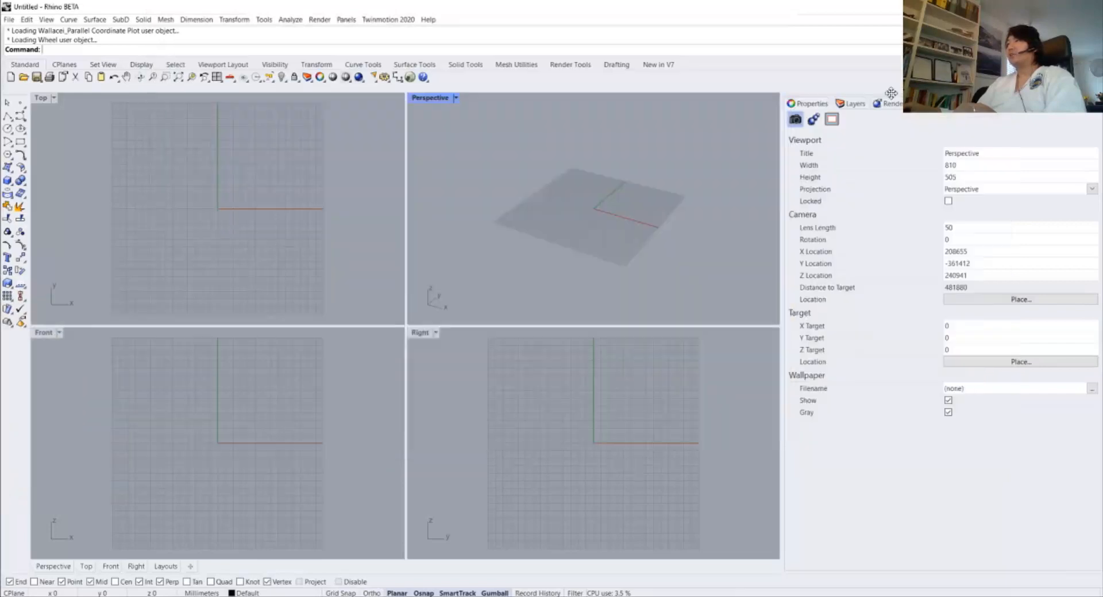
Set Rhino's model units to Meters with 1.0000000 display precision
click(204, 592)
click(247, 585)
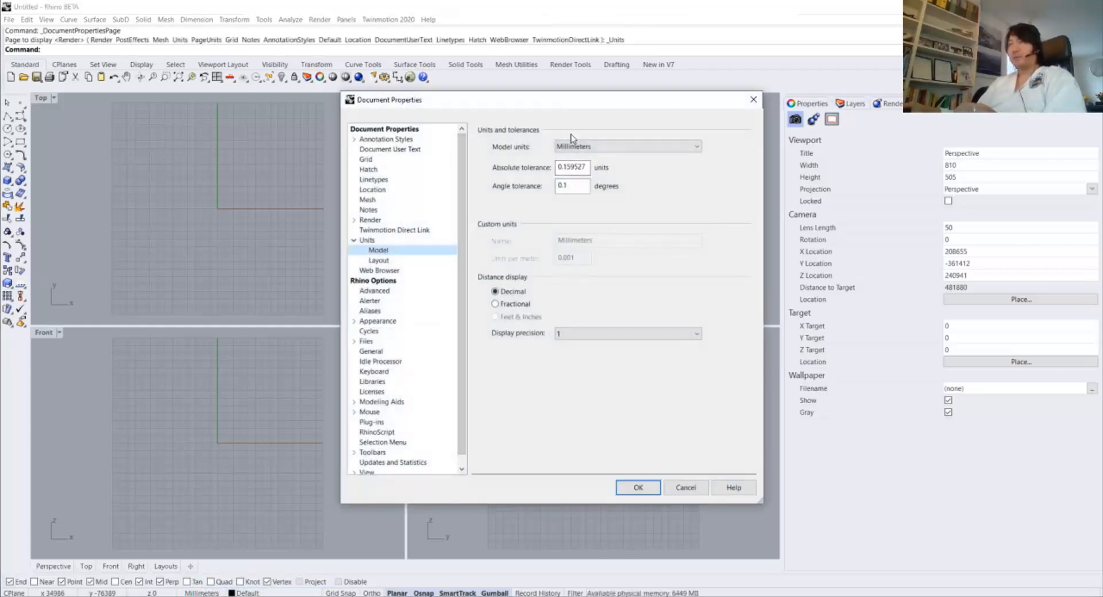
click(595, 146)
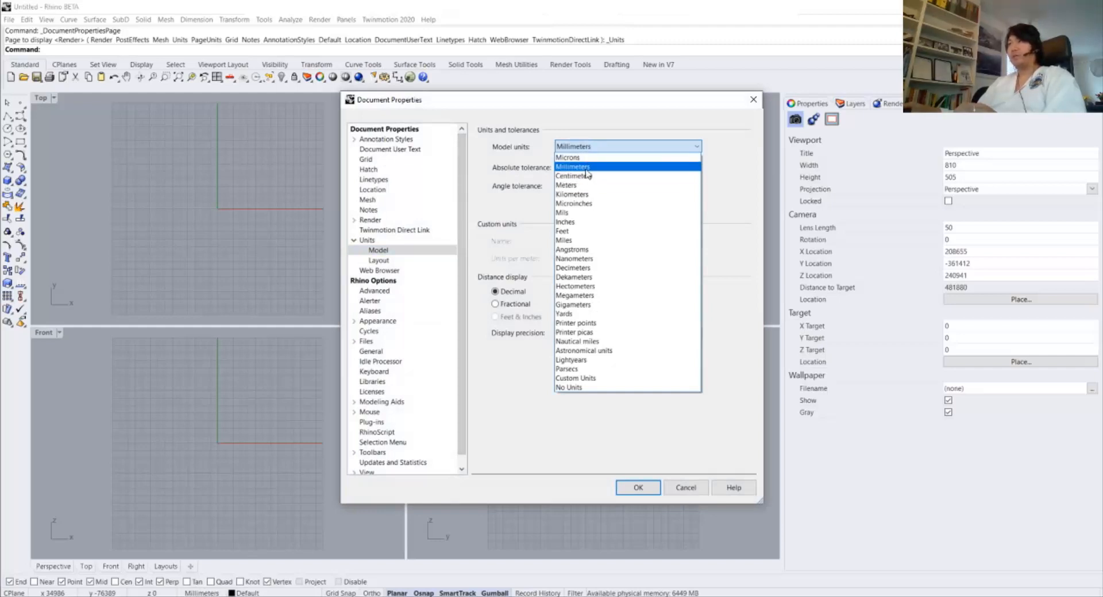
click(577, 185)
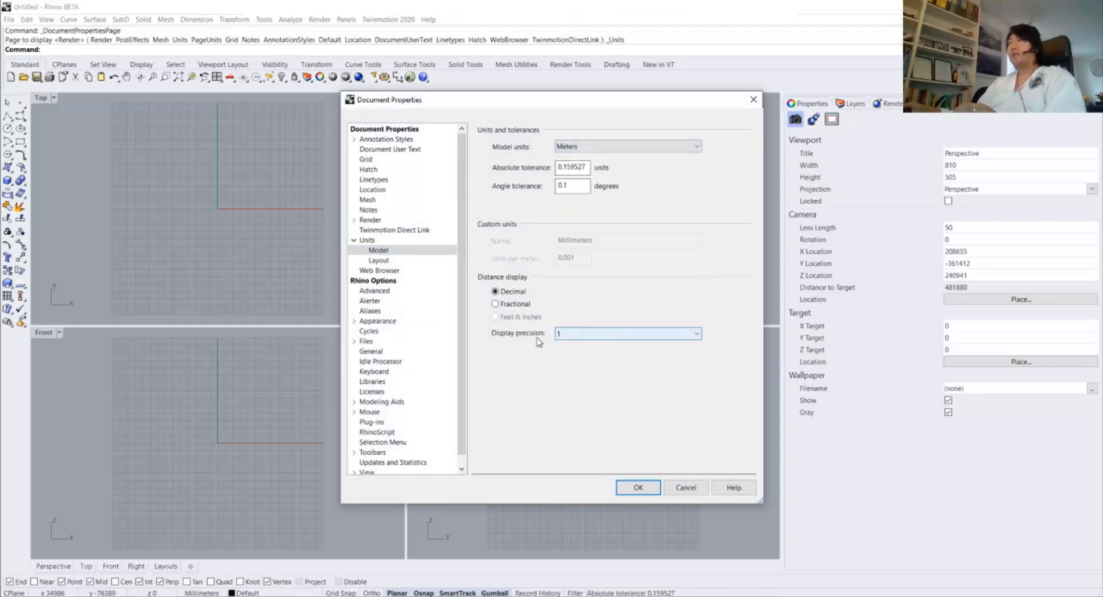
click(575, 334)
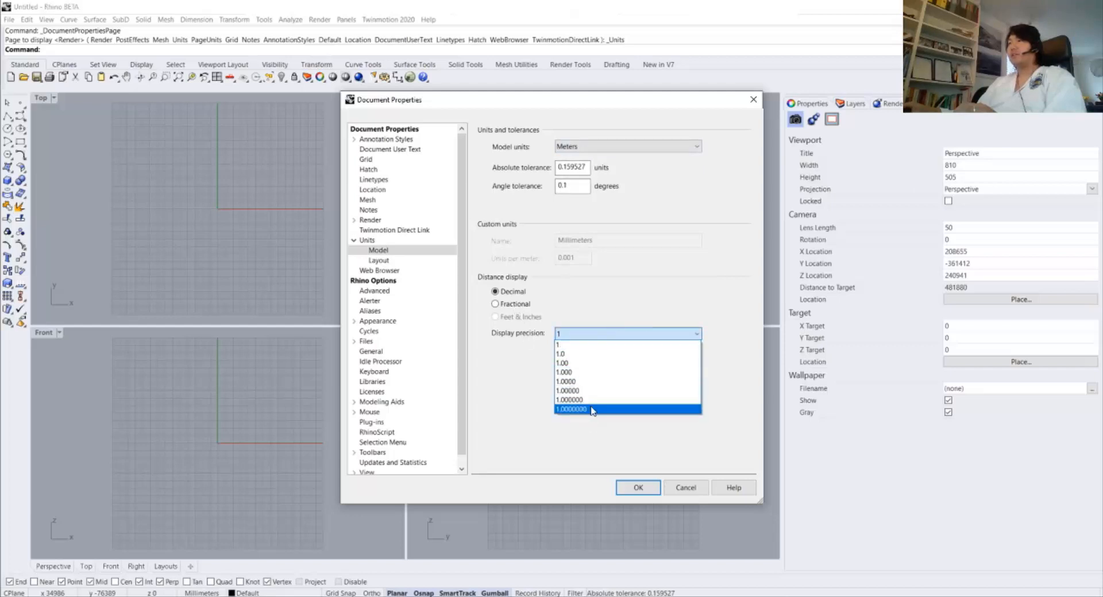
click(593, 409)
click(638, 488)
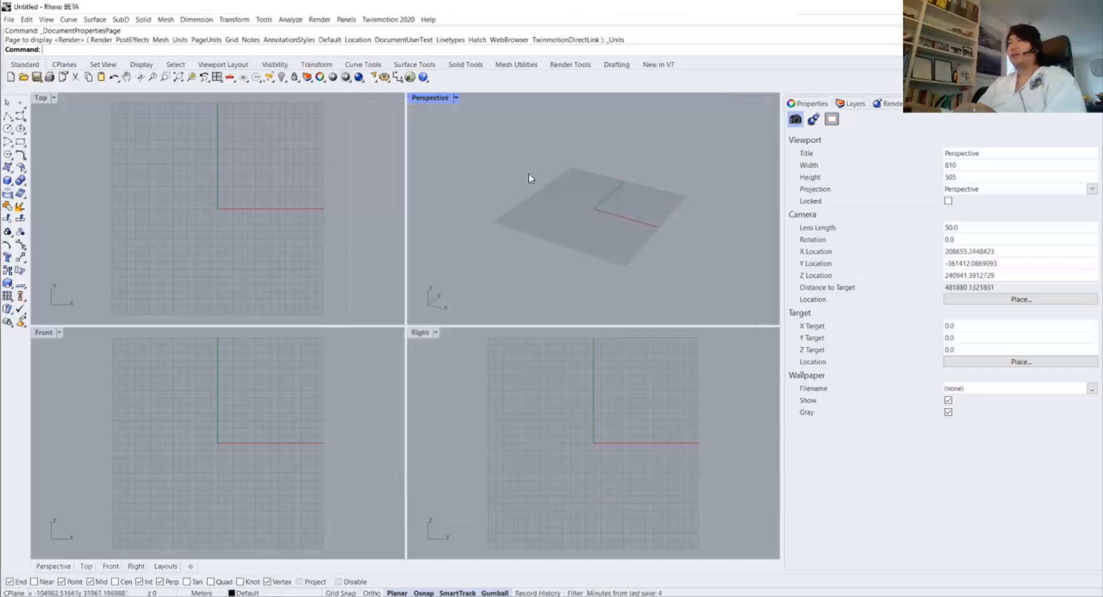
scroll(528, 173, up, 10)
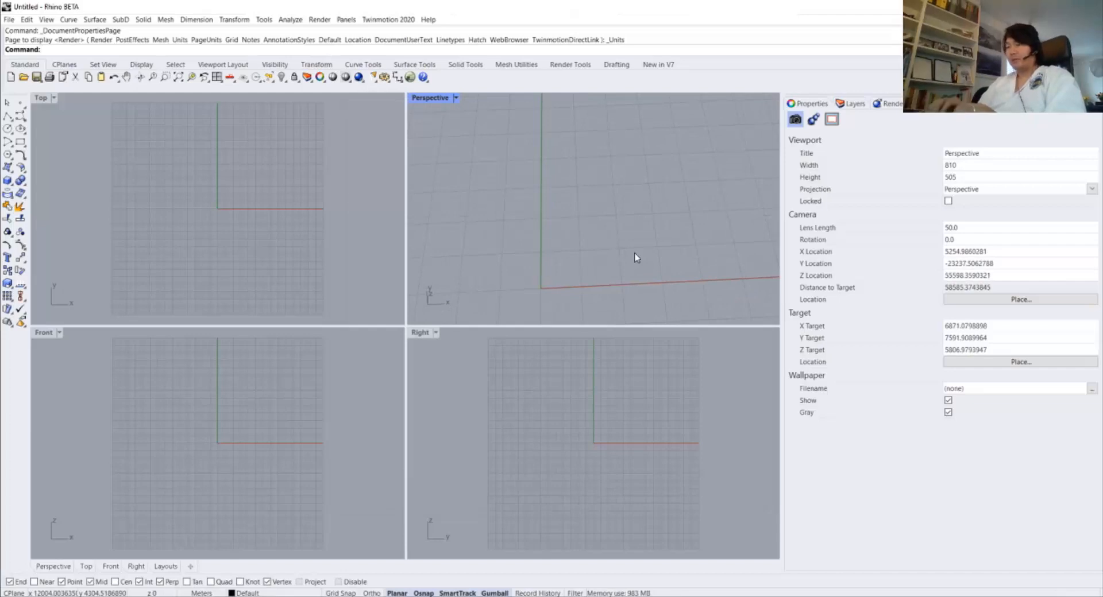
Draw a 1m test line from the origin along the x-axis
text(line)
key(Return)
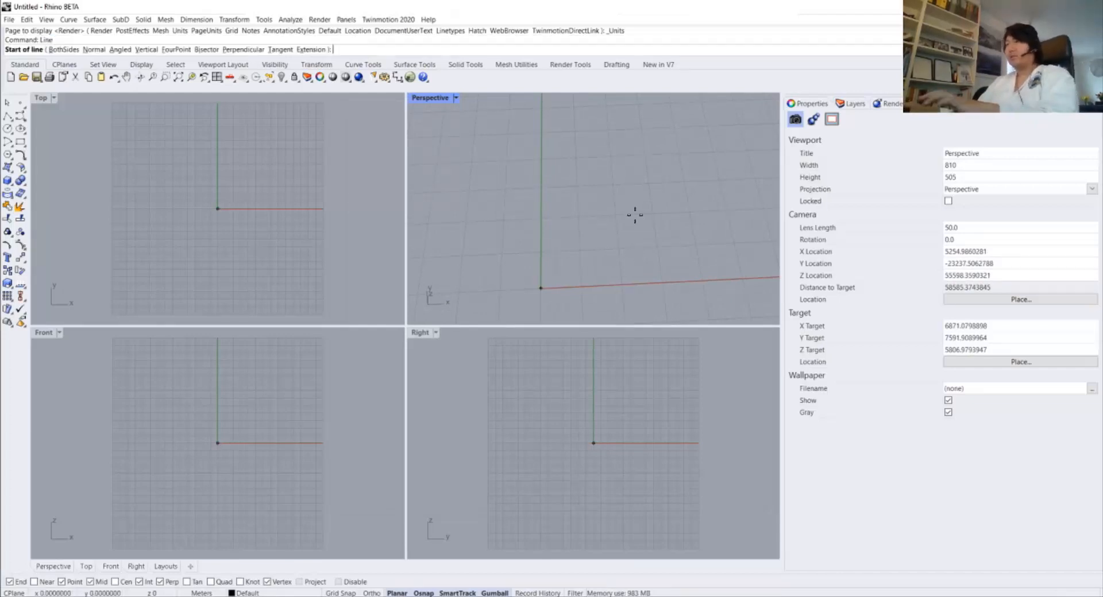
text(0)
key(Return)
text(1m)
key(Return)
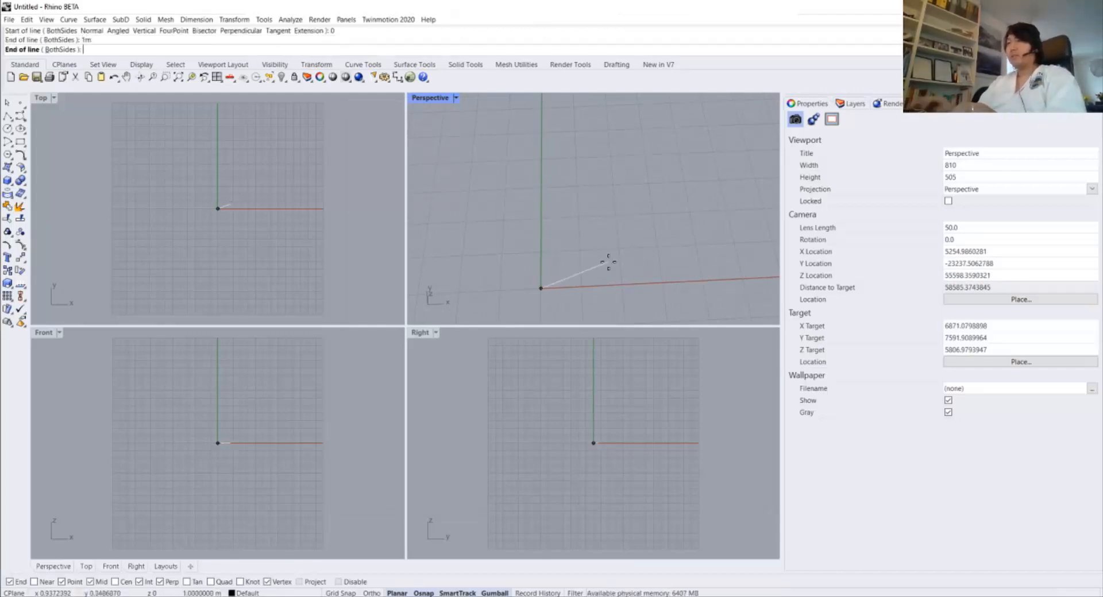
click(613, 294)
Zoom to the selected line and maximize the Perspective view
click(562, 288)
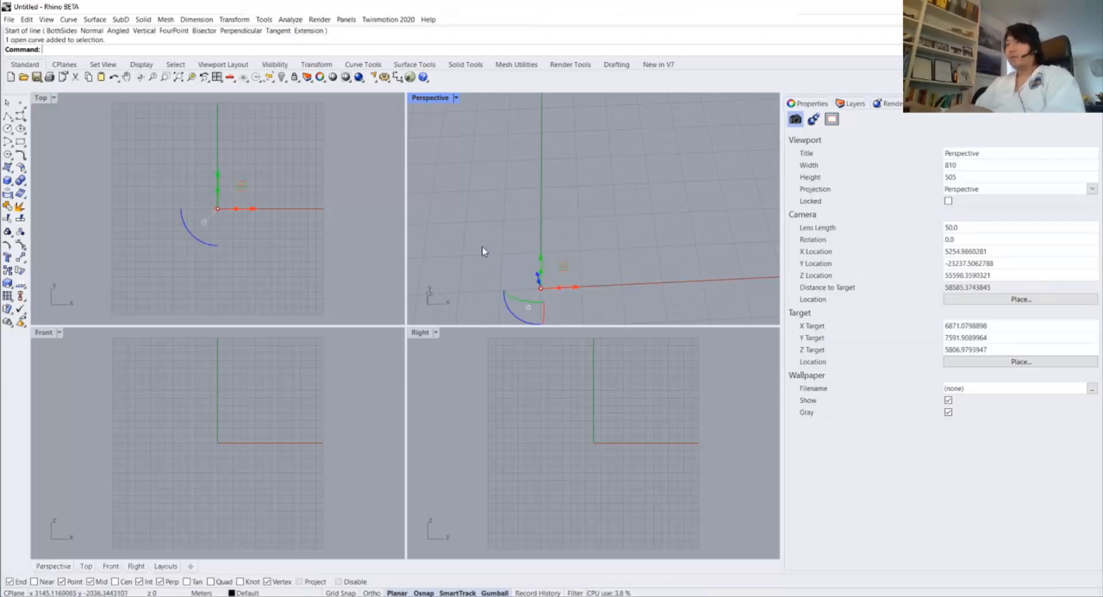
text(Z)
key(Return)
text(s)
key(Return)
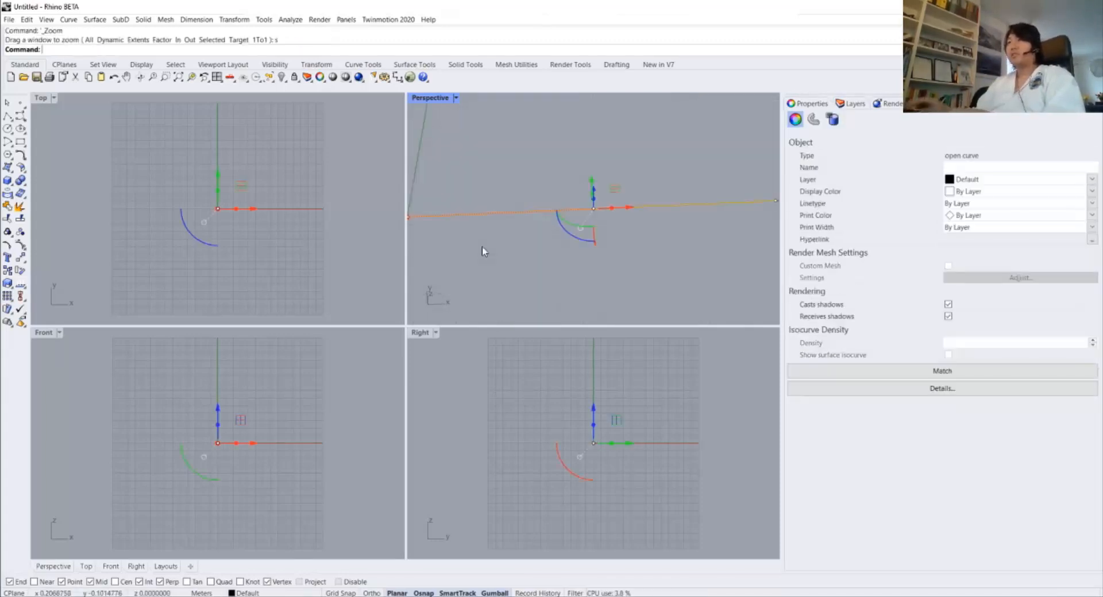
key(Escape)
double_click(422, 100)
scroll(403, 185, down, 8)
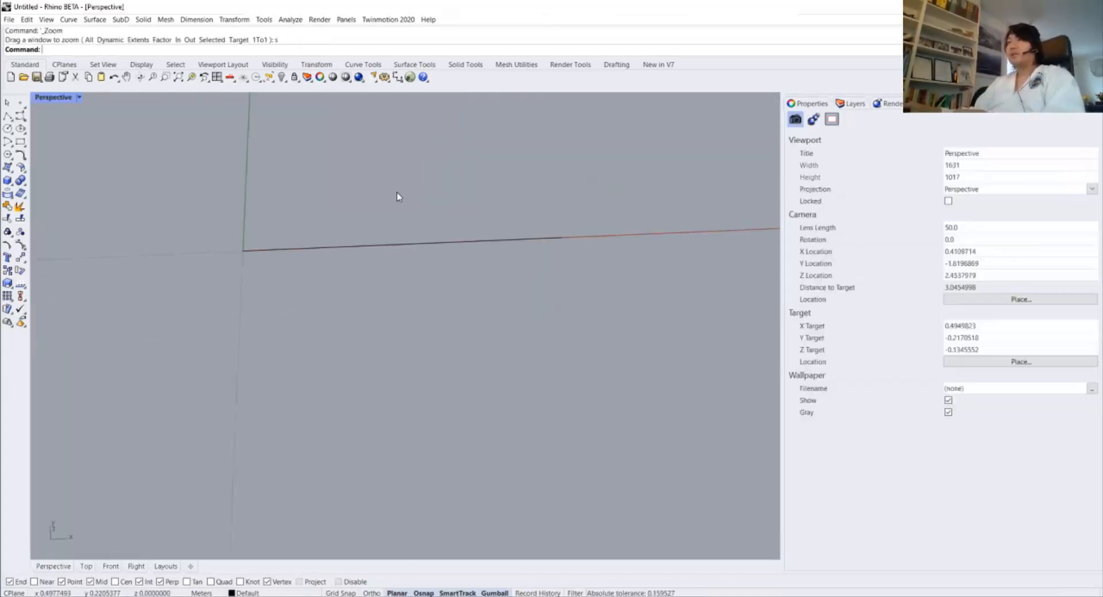
right_drag(399, 196, 315, 297)
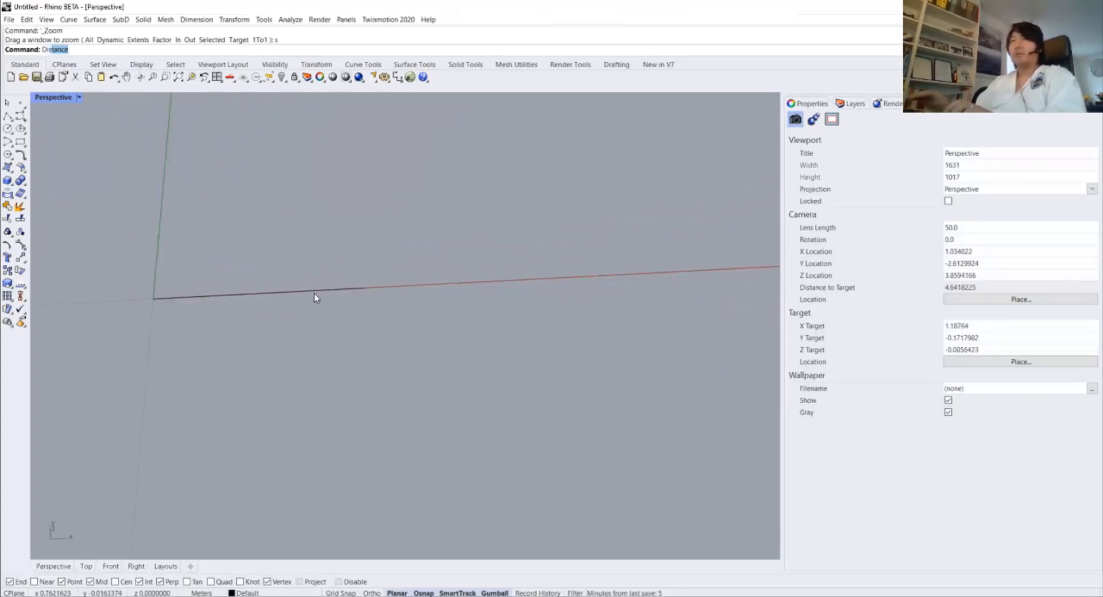
Measure the line's end-to-end Distance as 1.0 m, then delete it
text(Dis)
key(Return)
click(154, 299)
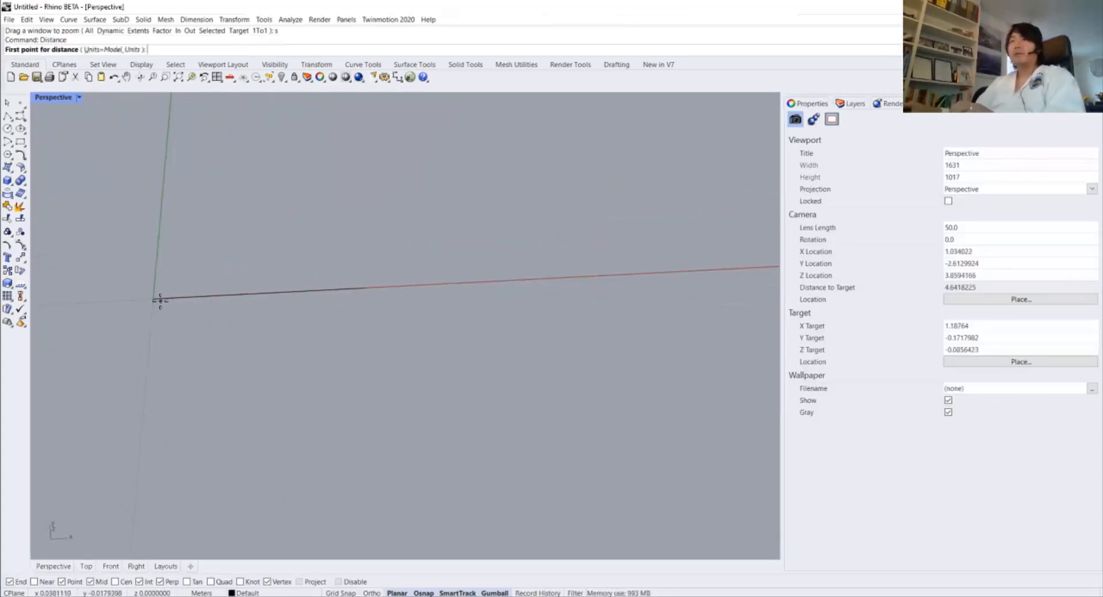
click(360, 287)
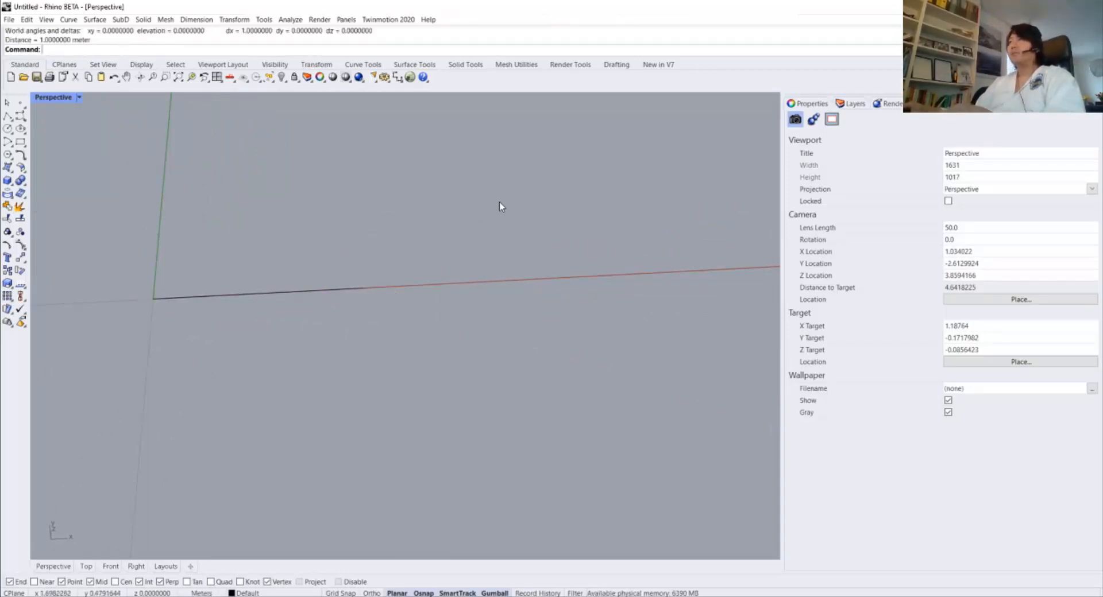
click(299, 291)
key(Delete)
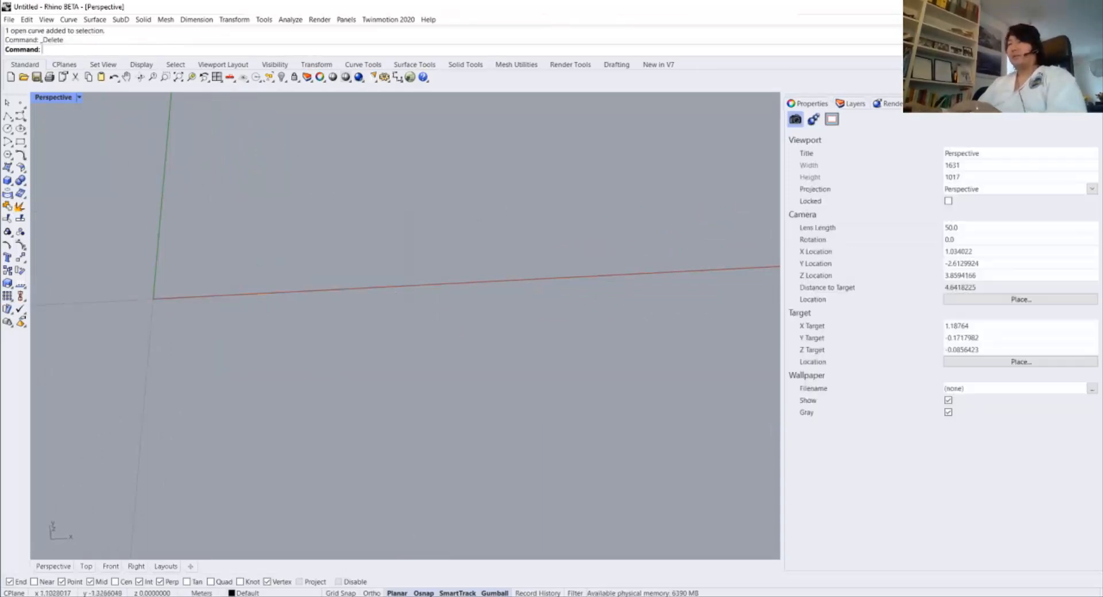
Switch from Revit to the Grasshopper definition to view its left-hand components
mouse_move(380, 596)
click(351, 574)
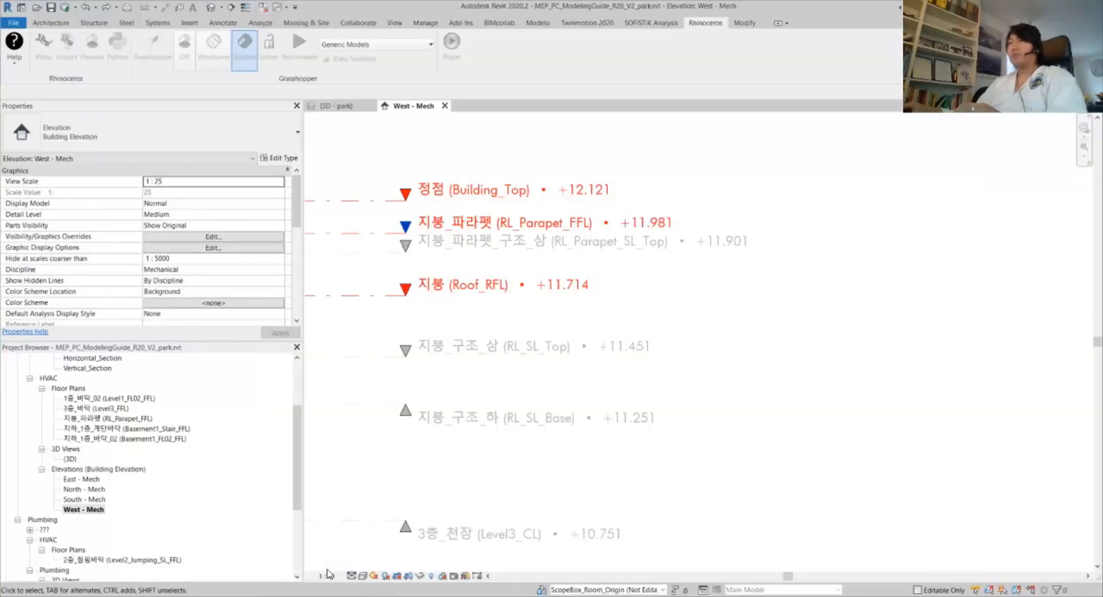
key(alt+Tab)
key(alt+Tab)
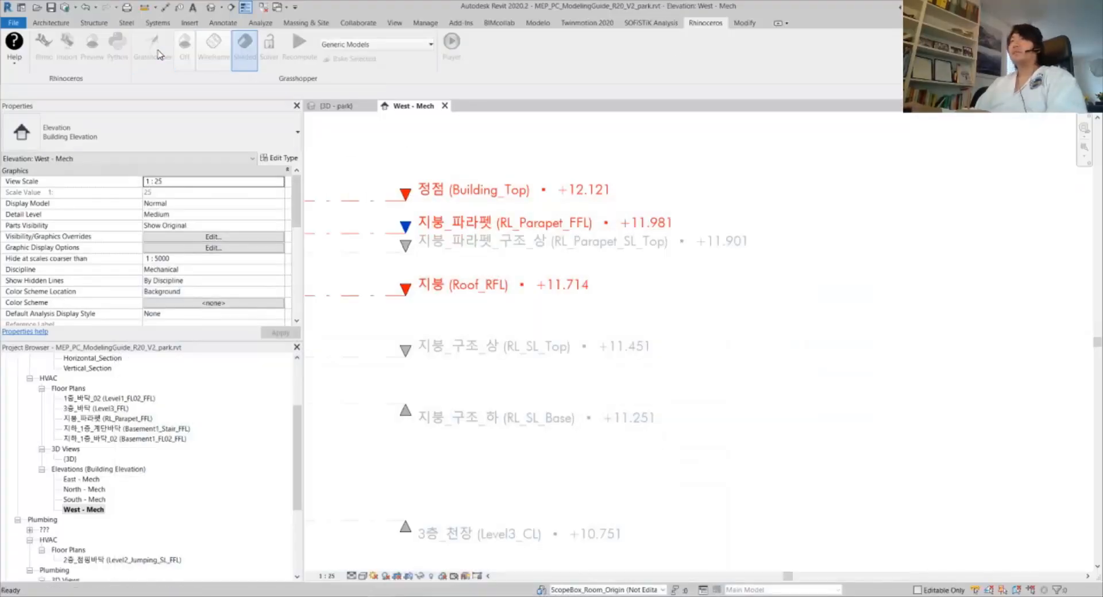
key(alt+Tab)
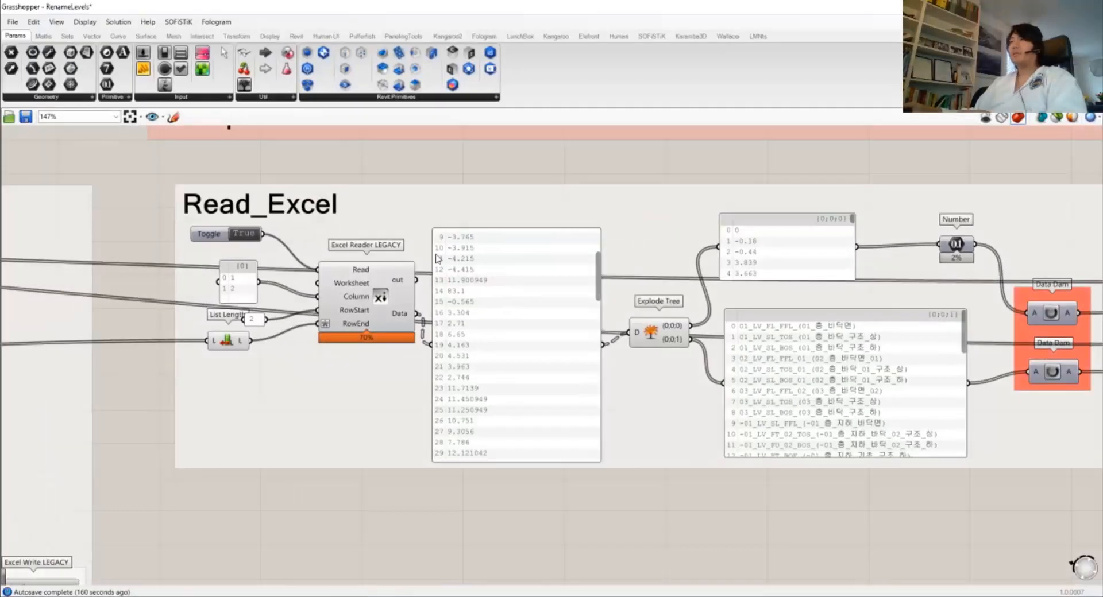
scroll(623, 157, down, 3)
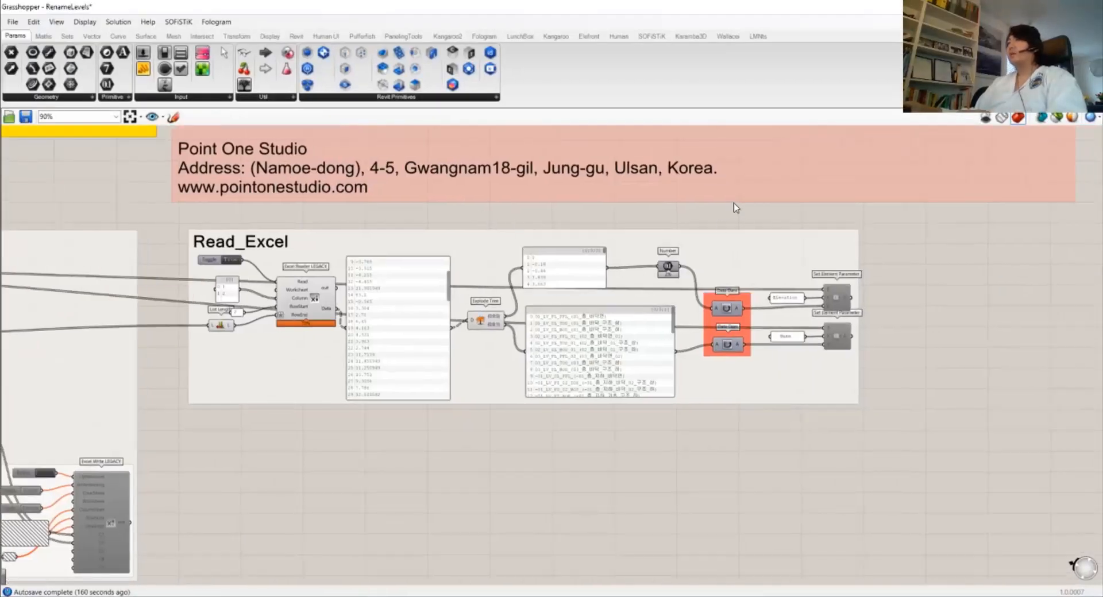
right_drag(211, 294, 416, 303)
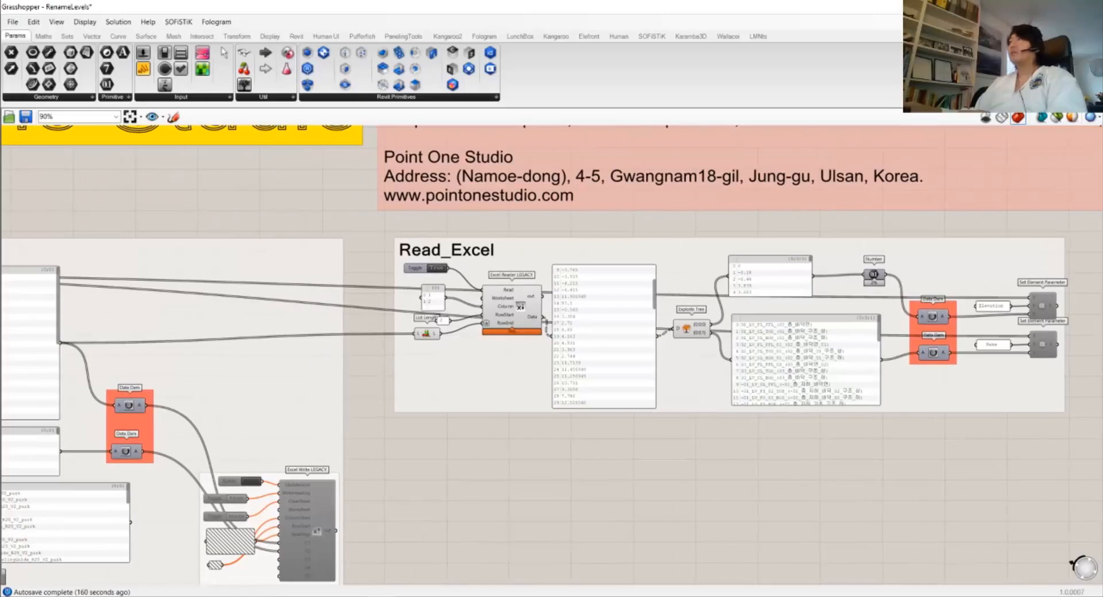
Recompute the definition from Revit, then restore Grasshopper full screen
key(alt+Tab)
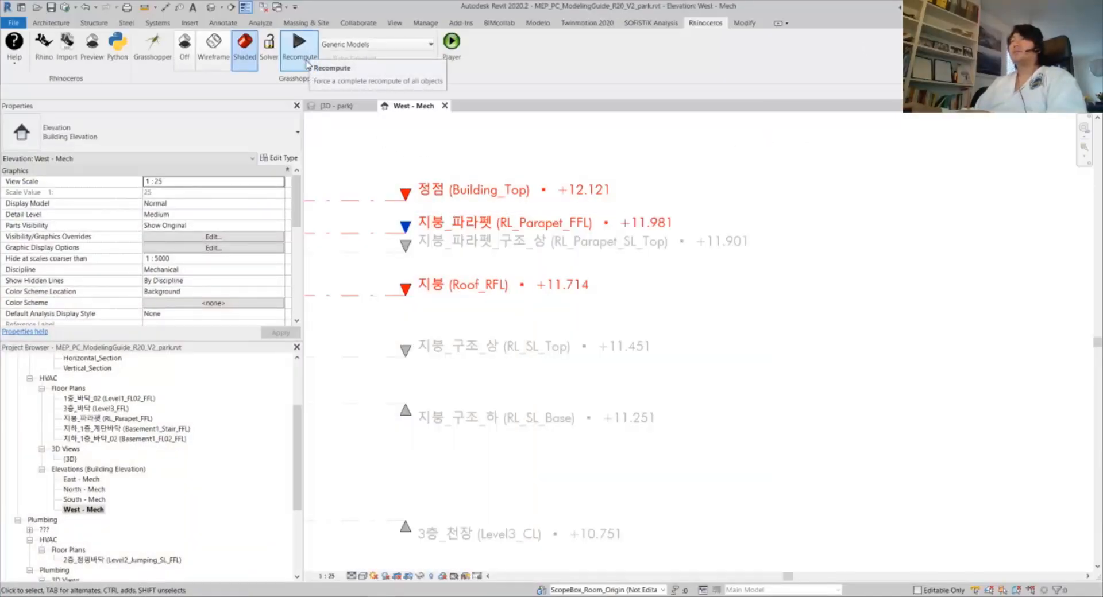
click(300, 45)
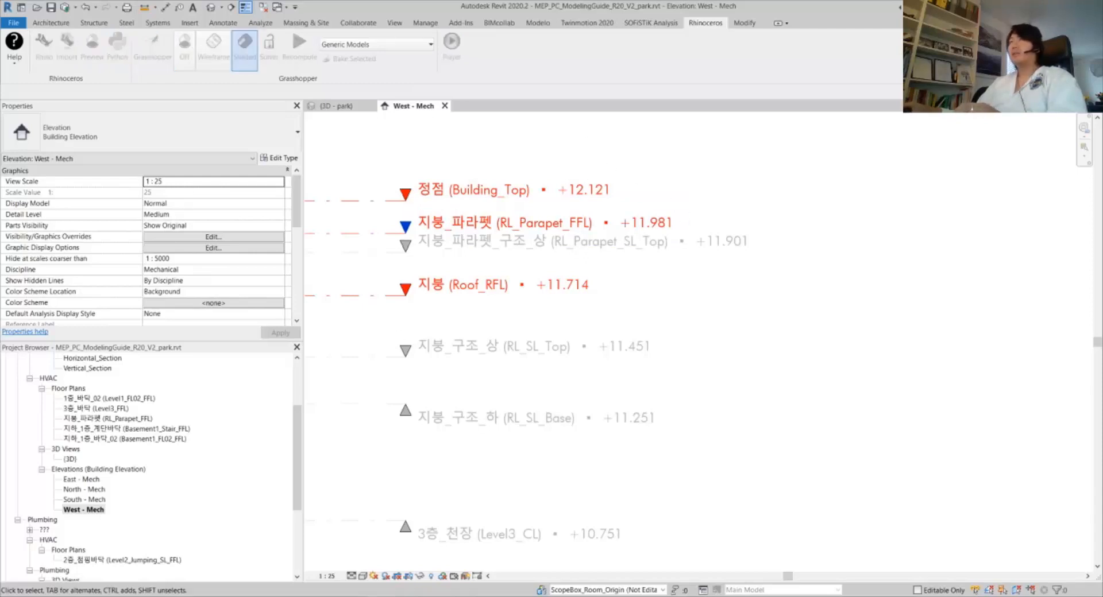
drag(45, 103, 523, 1)
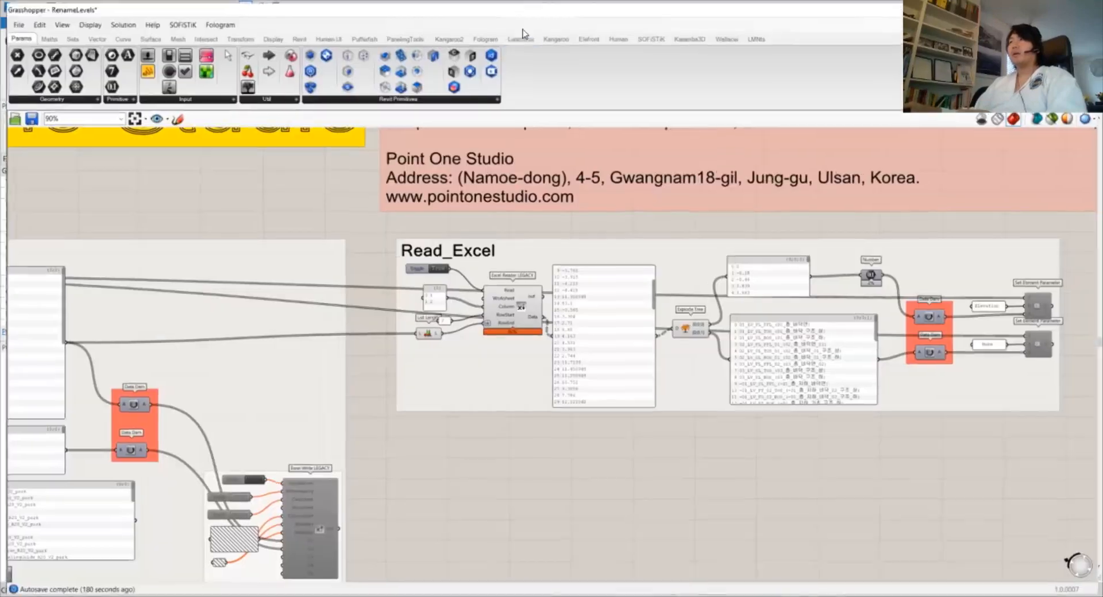
scroll(742, 274, up, 3)
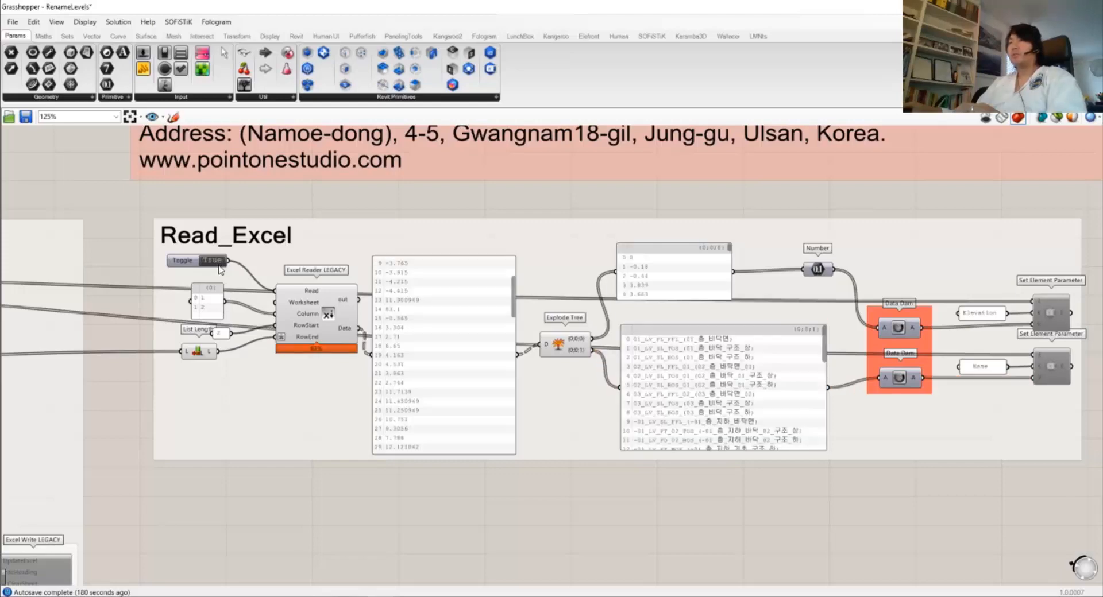
Rearrange the Explode Tree component and the number and text panels in Read_Excel
right_drag(658, 276, 440, 325)
drag(221, 352, 225, 343)
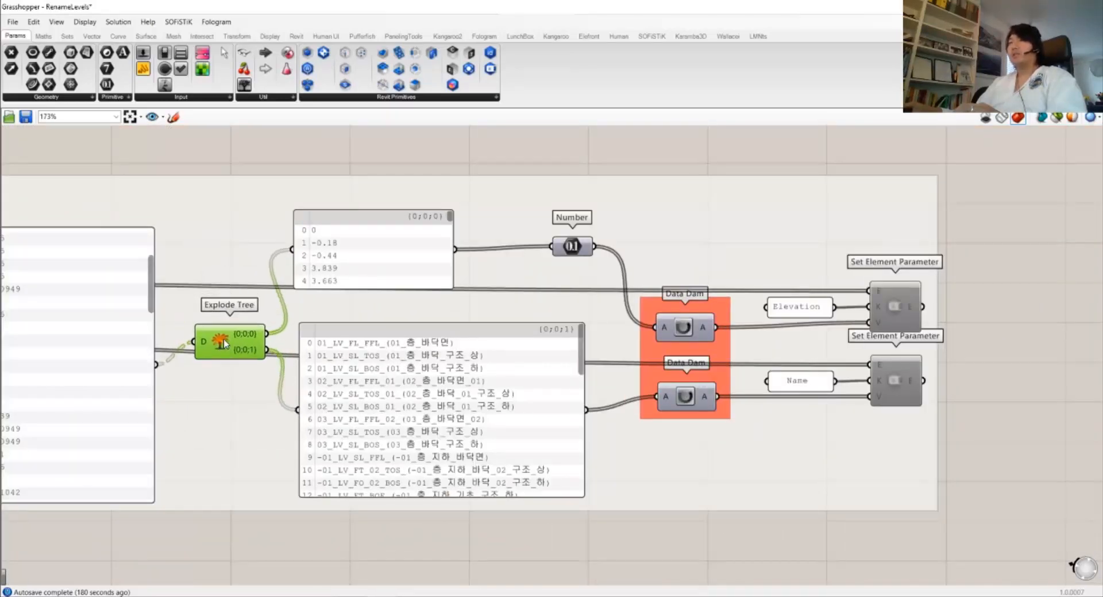
drag(356, 260, 375, 262)
drag(359, 352, 370, 346)
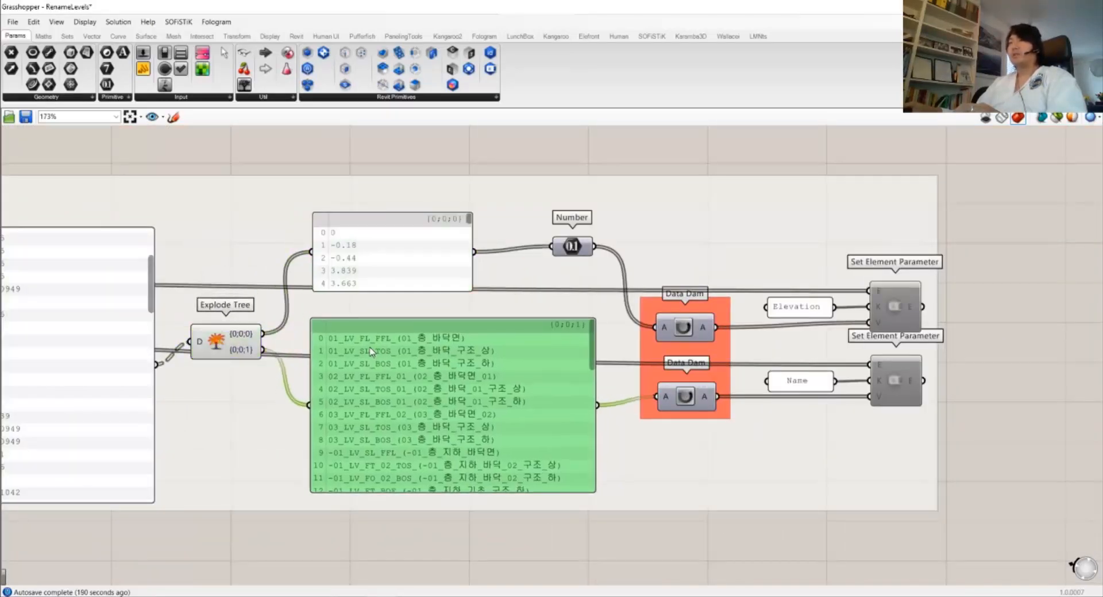
drag(381, 267, 379, 267)
Shift the Data Dam group and enable the Set Element Parameter components
right_drag(653, 306, 505, 305)
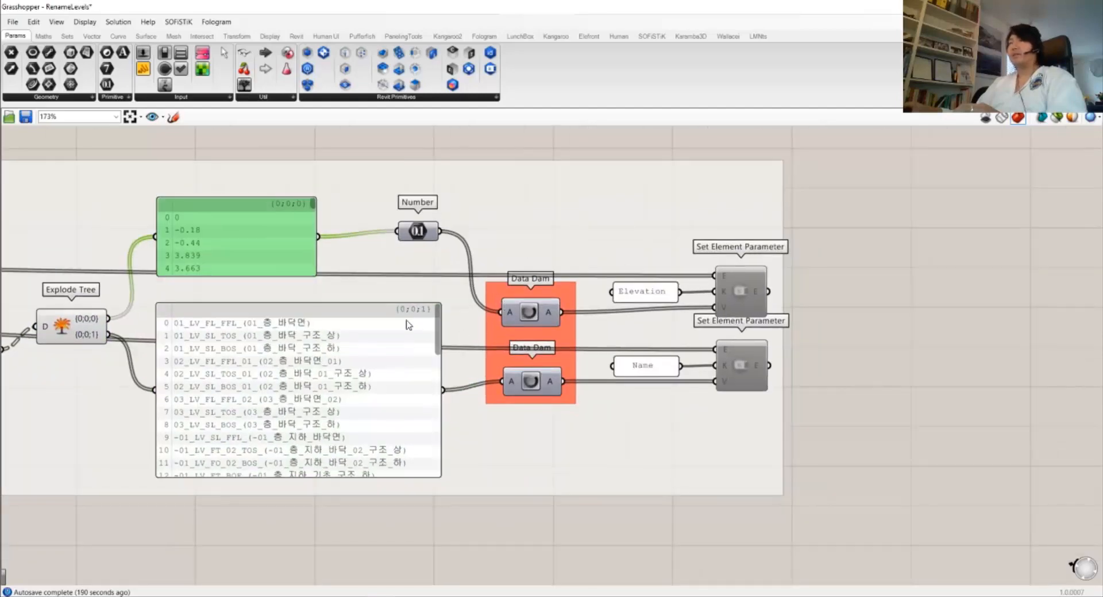
click(473, 265)
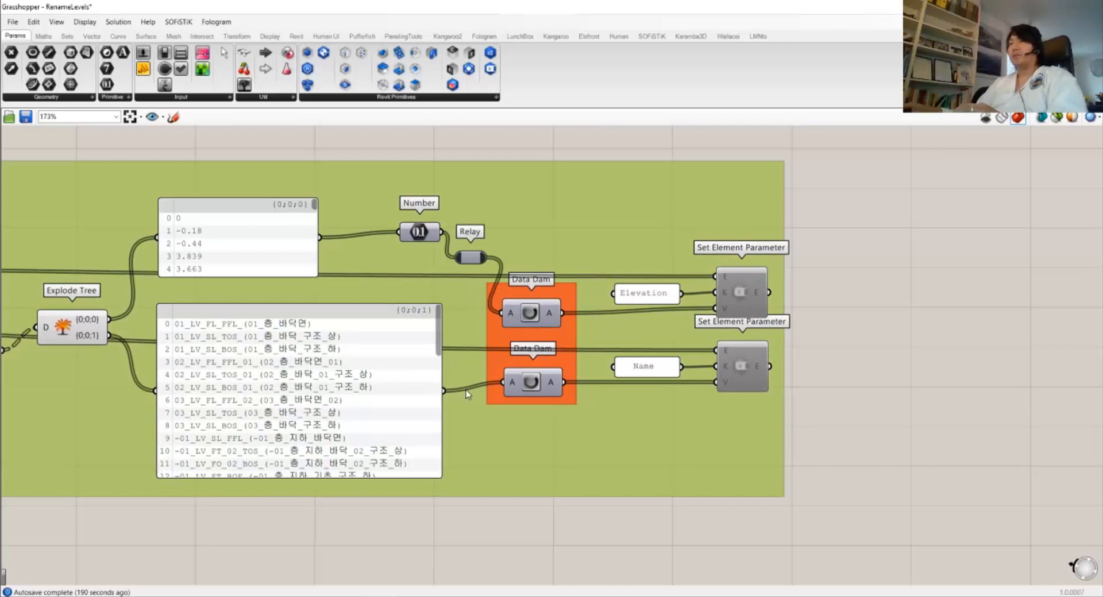
drag(553, 343, 575, 337)
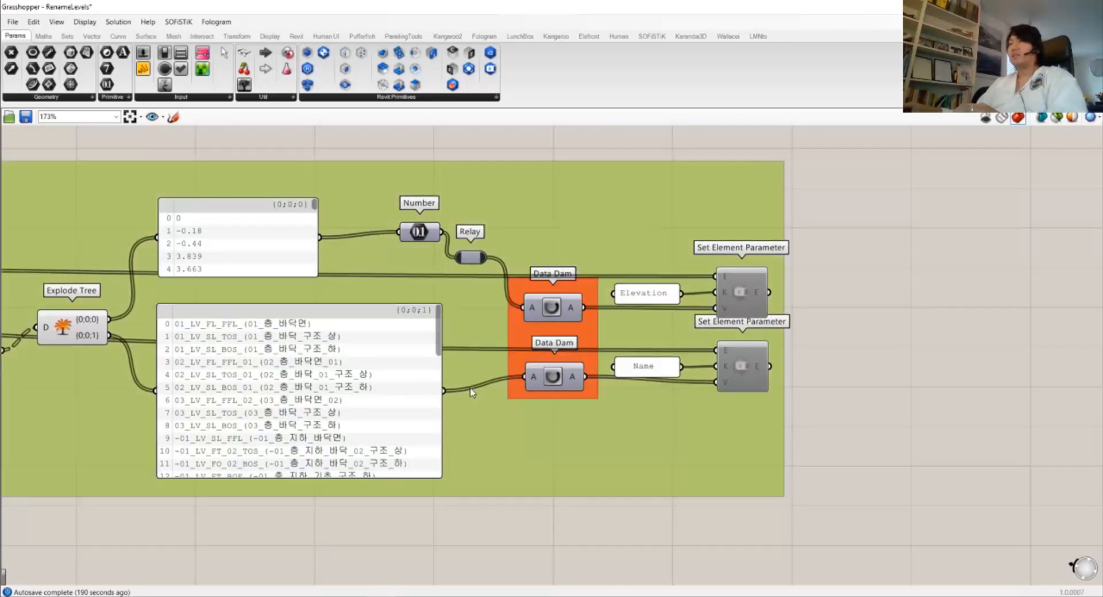
right_drag(702, 343, 630, 360)
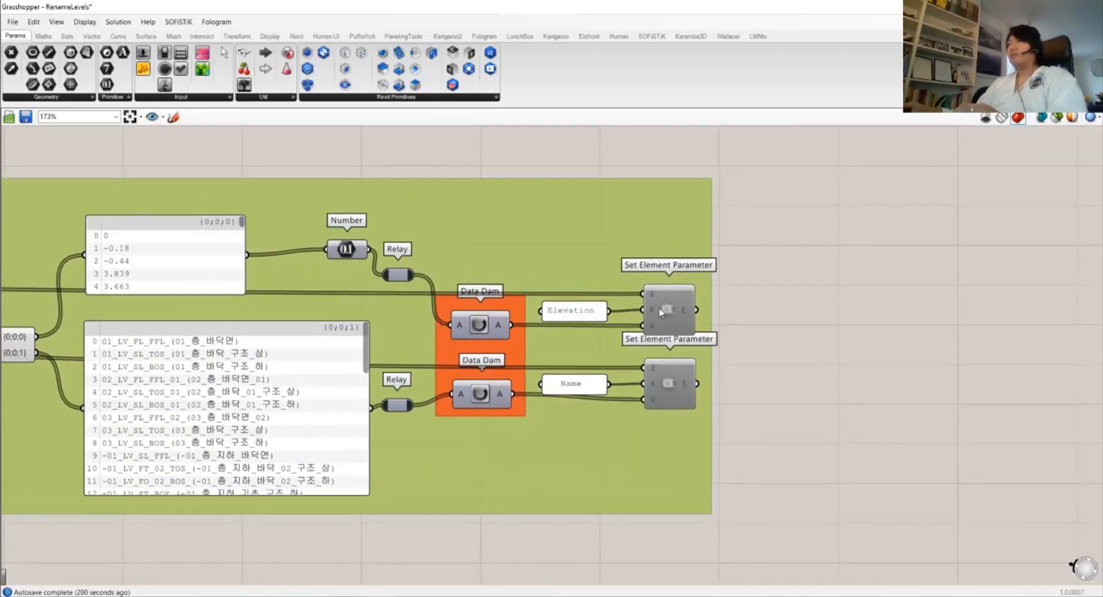
click(660, 312)
click(667, 384)
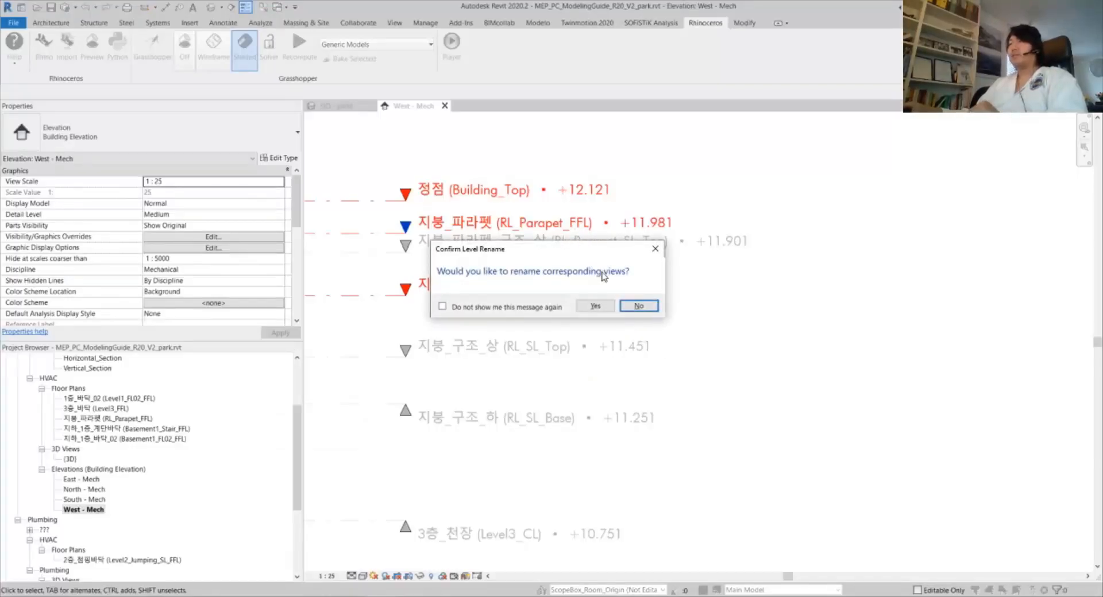
Confirm renaming the matching views and pan toward the lower levels
click(592, 307)
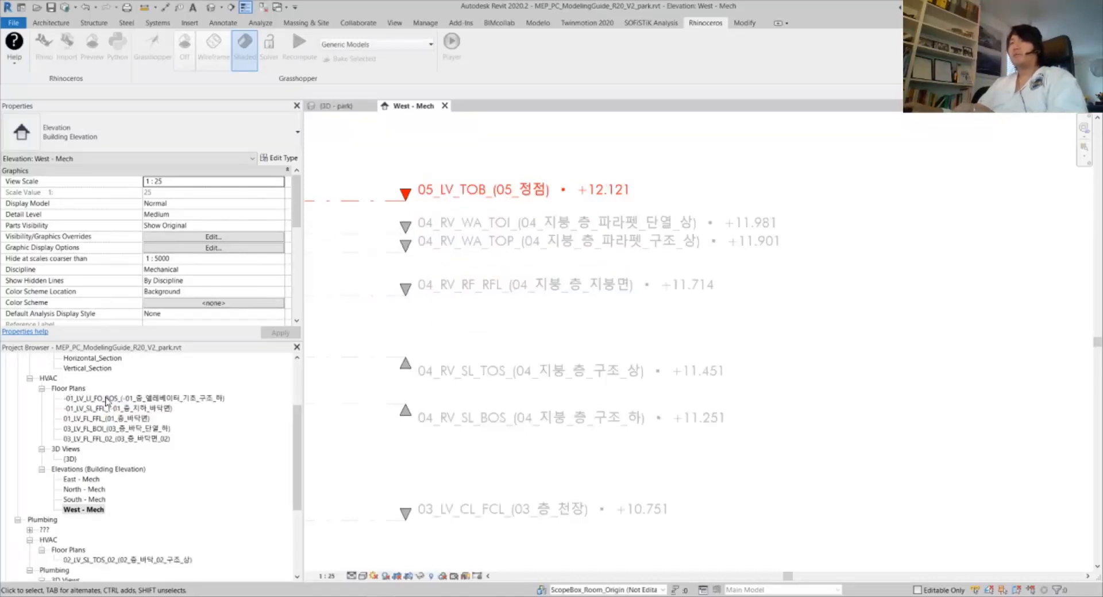
scroll(535, 207, up, 1)
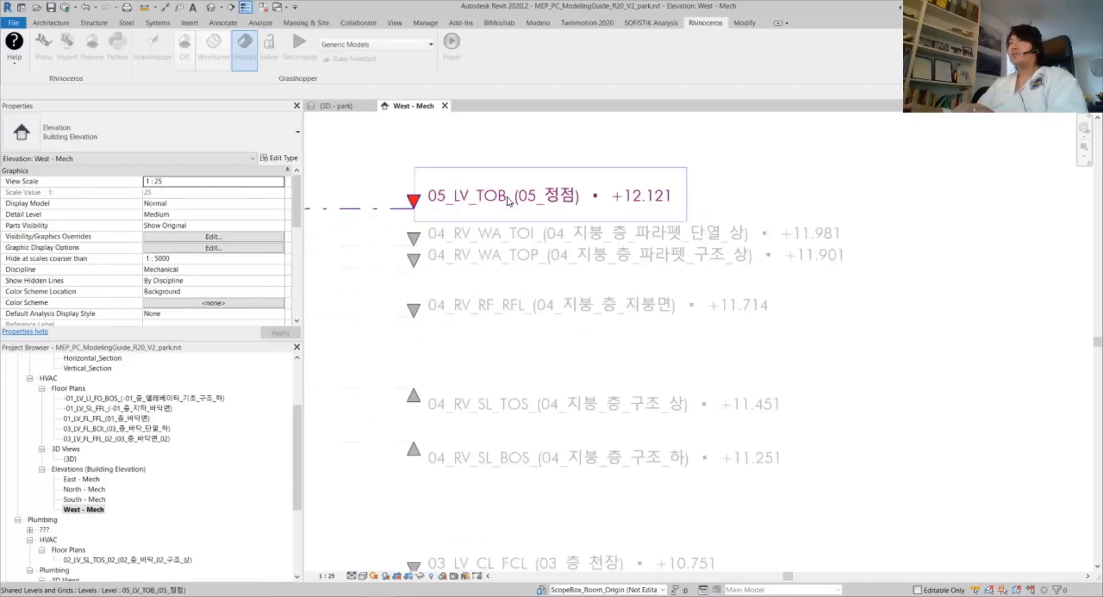
middle_drag(516, 439, 535, 264)
scroll(533, 273, down, 2)
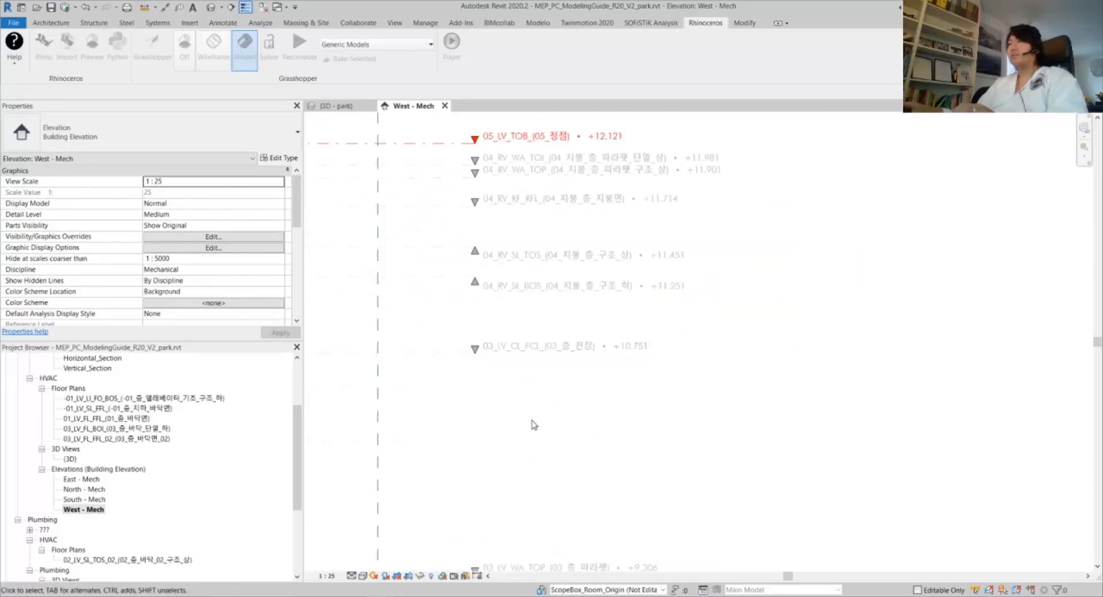
middle_drag(518, 537, 558, 247)
middle_drag(582, 422, 552, 172)
scroll(531, 264, up, 2)
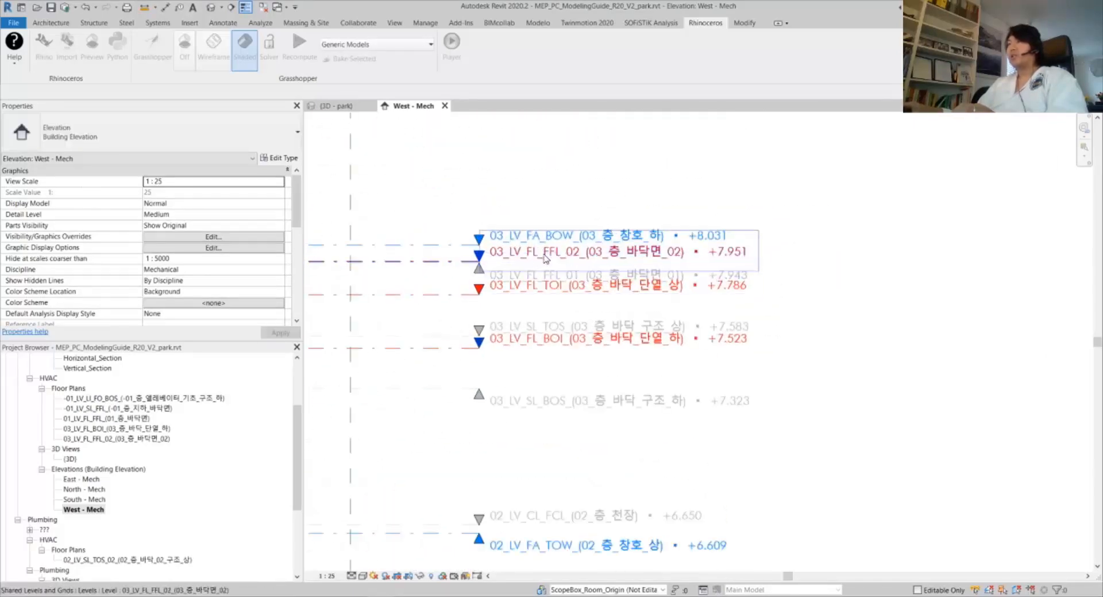
scroll(547, 460, down, 2)
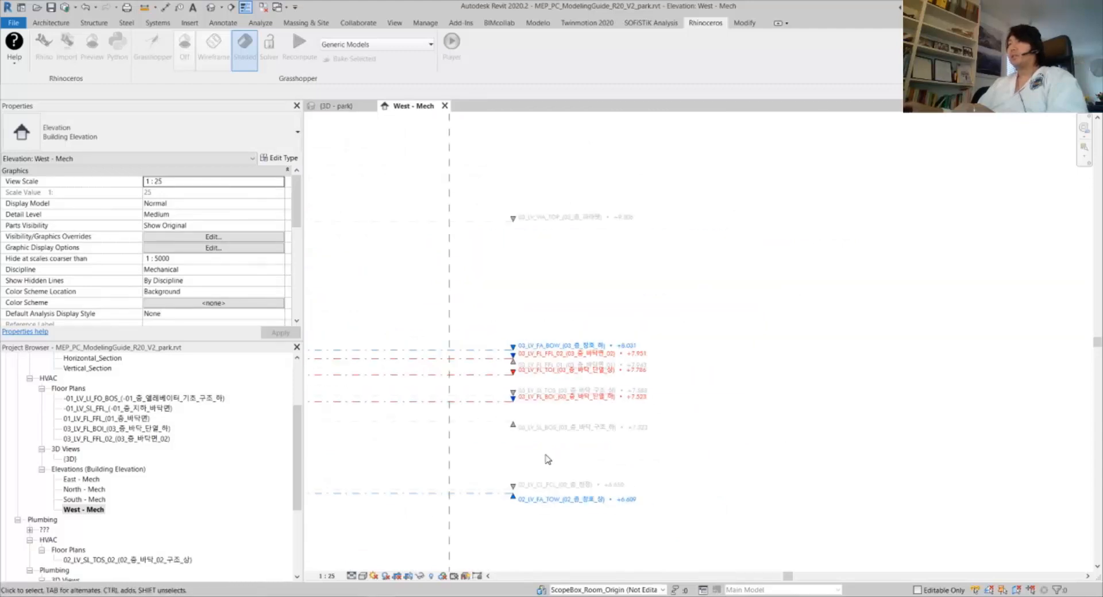
Inspect the 02 and 01_LV_FL_FFL levels down to the basement levels
middle_drag(547, 483, 559, 268)
middle_drag(581, 566, 597, 342)
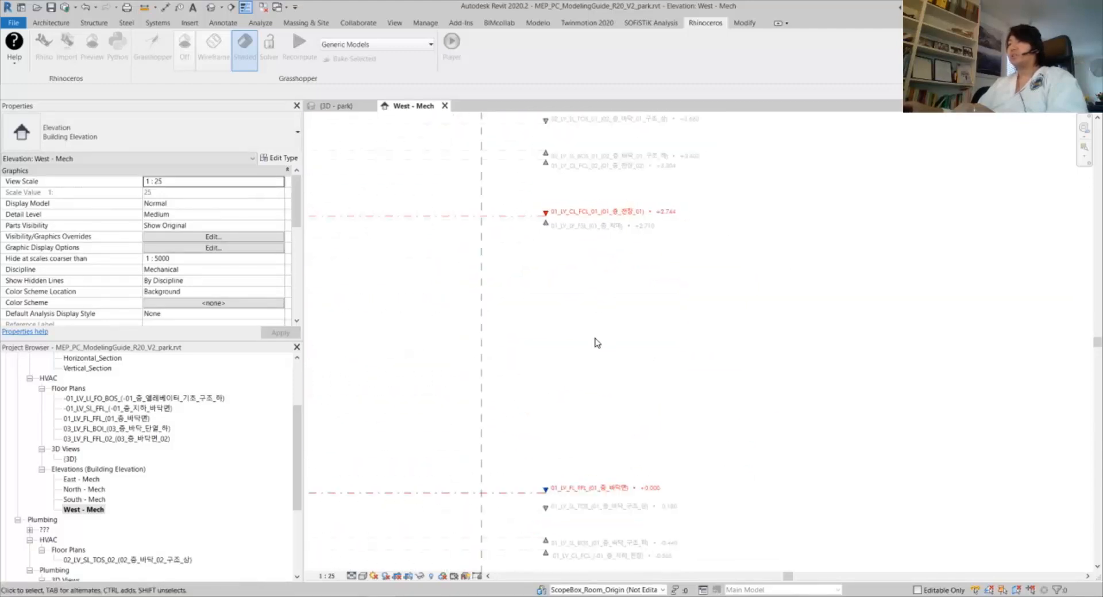
middle_drag(601, 423, 623, 197)
middle_drag(629, 503, 634, 237)
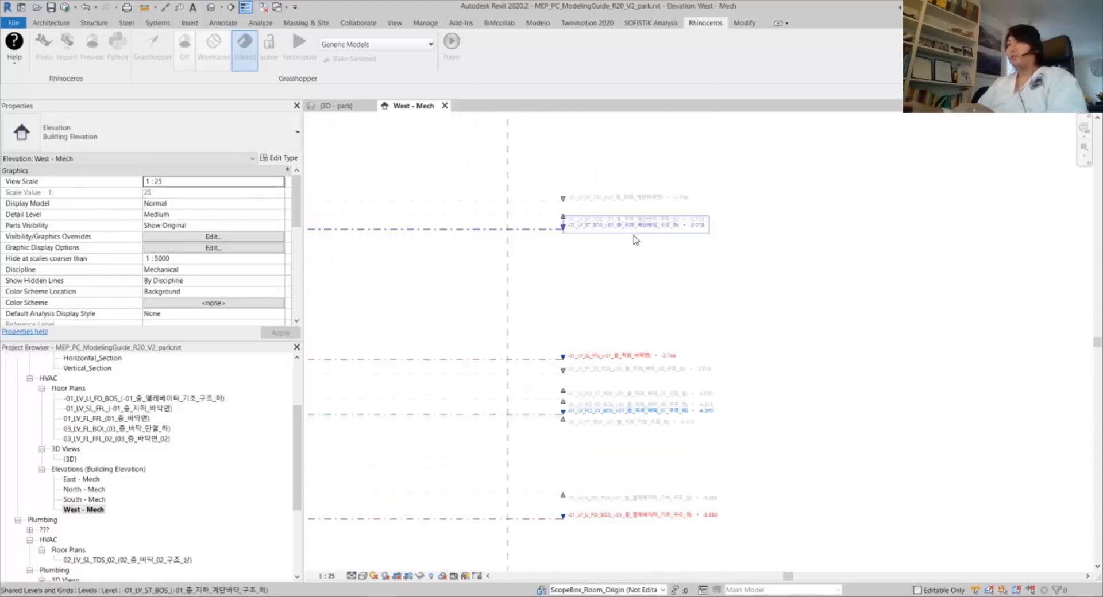
scroll(634, 237, down, 1)
scroll(587, 410, up, 1)
scroll(673, 519, up, 1)
scroll(672, 517, down, 2)
middle_drag(672, 516, 608, 293)
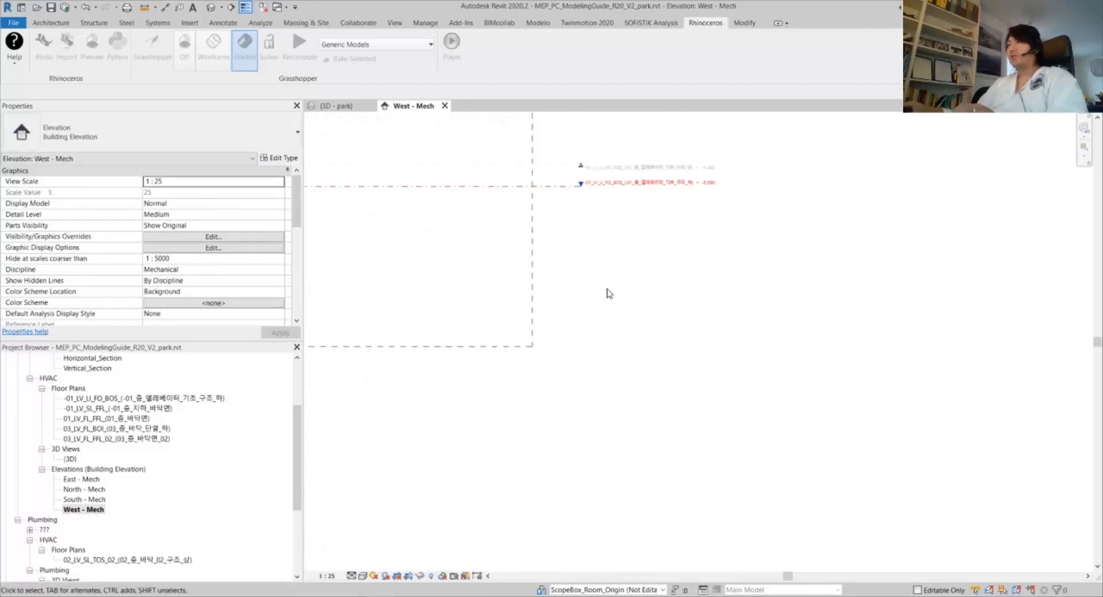
scroll(607, 292, down, 1)
scroll(565, 287, down, 4)
Frame the whole building and check the top level heads, like 05_LV_TOB at +12.121
middle_drag(491, 263, 775, 362)
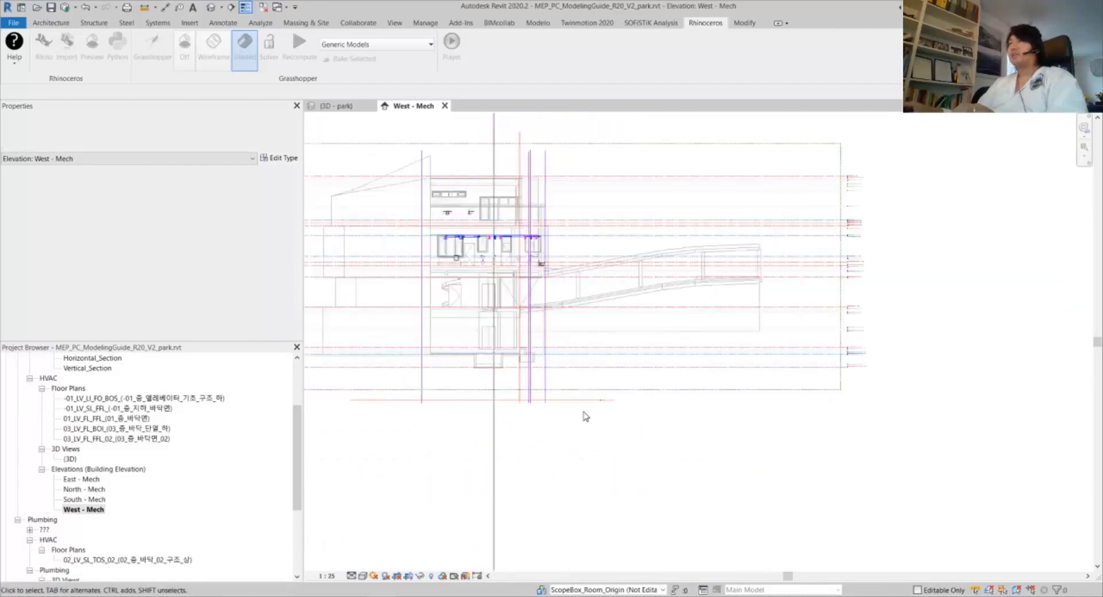
scroll(617, 404, up, 4)
scroll(614, 370, up, 3)
scroll(638, 367, down, 6)
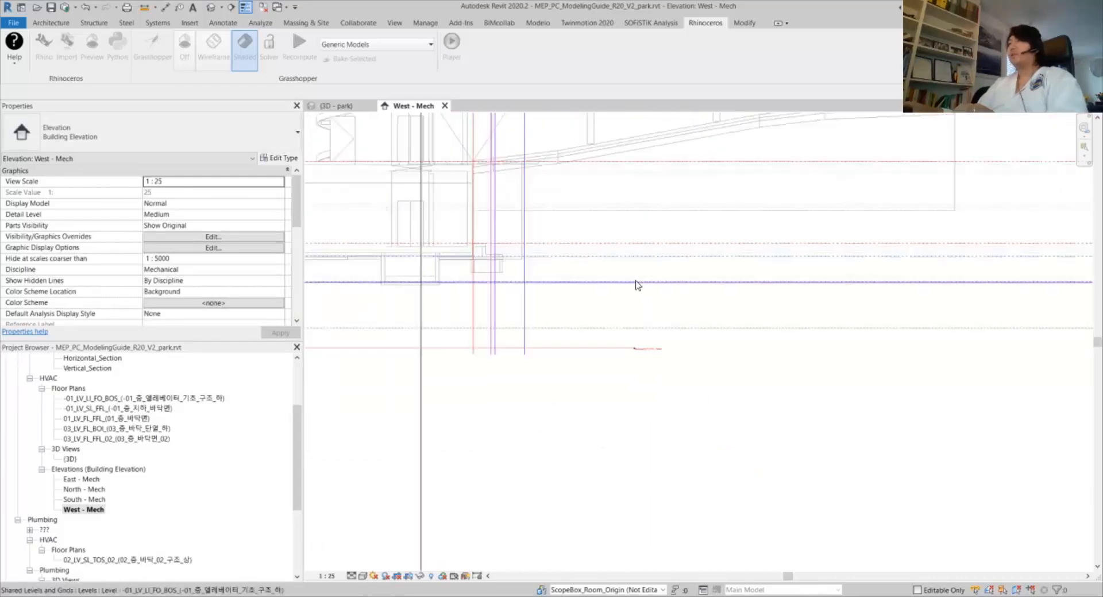
middle_drag(618, 303, 573, 444)
scroll(570, 278, down, 2)
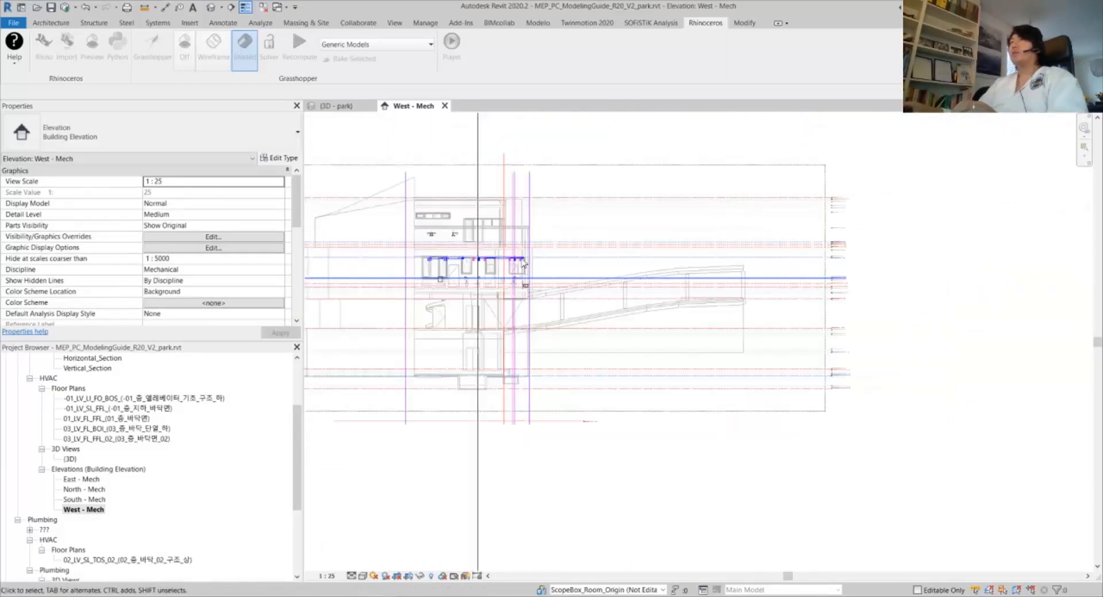
middle_drag(524, 280, 518, 348)
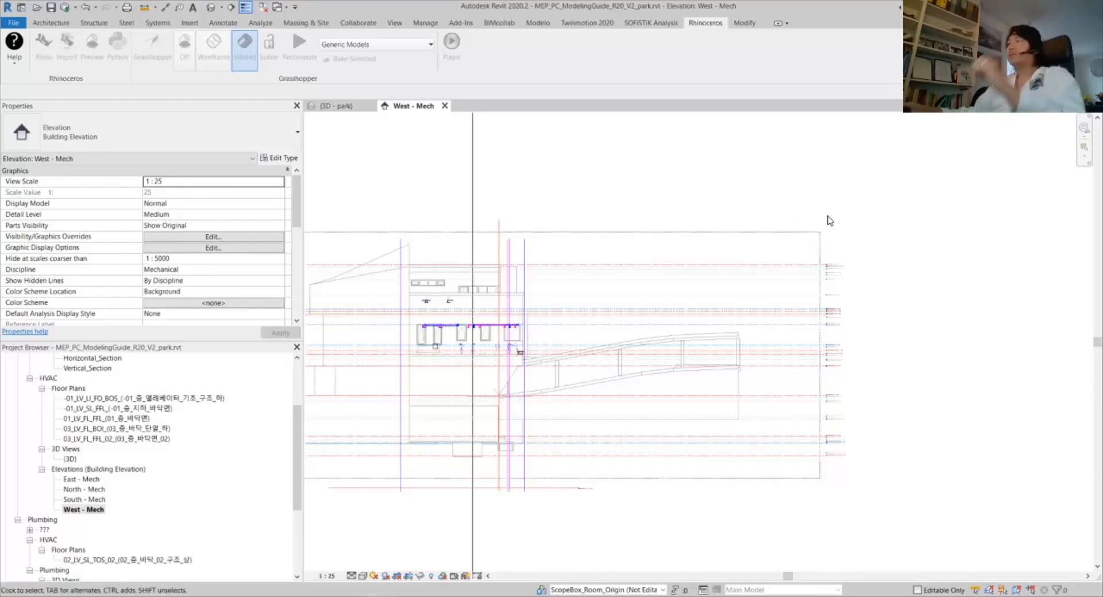
scroll(849, 278, up, 5)
middle_drag(799, 277, 594, 275)
scroll(686, 282, up, 2)
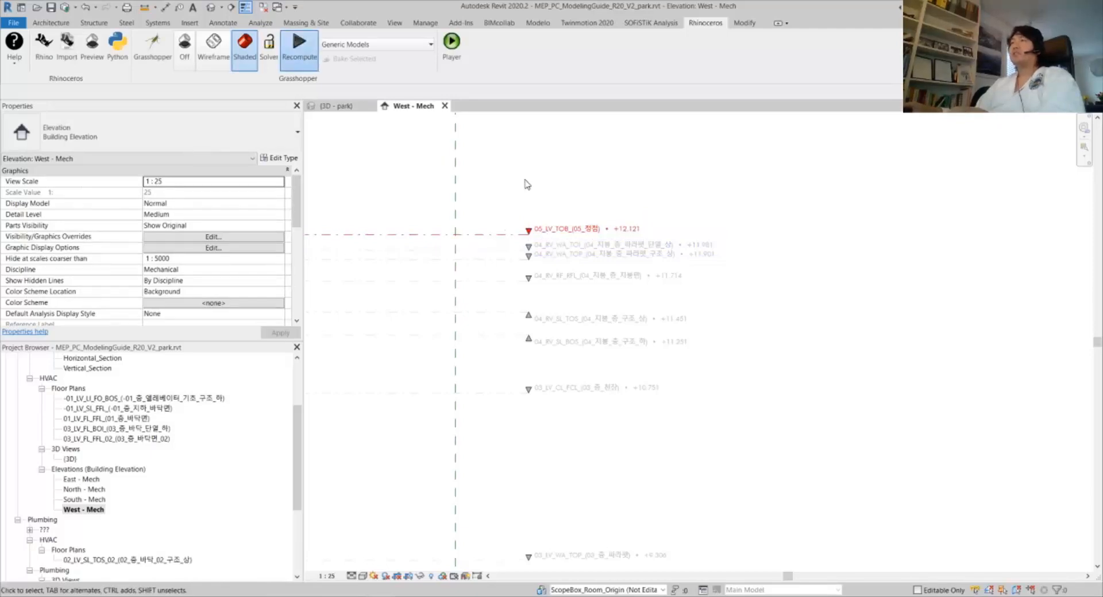
Open Grasshopper and disable both Set Element Parameter components with Ctrl+E
click(166, 52)
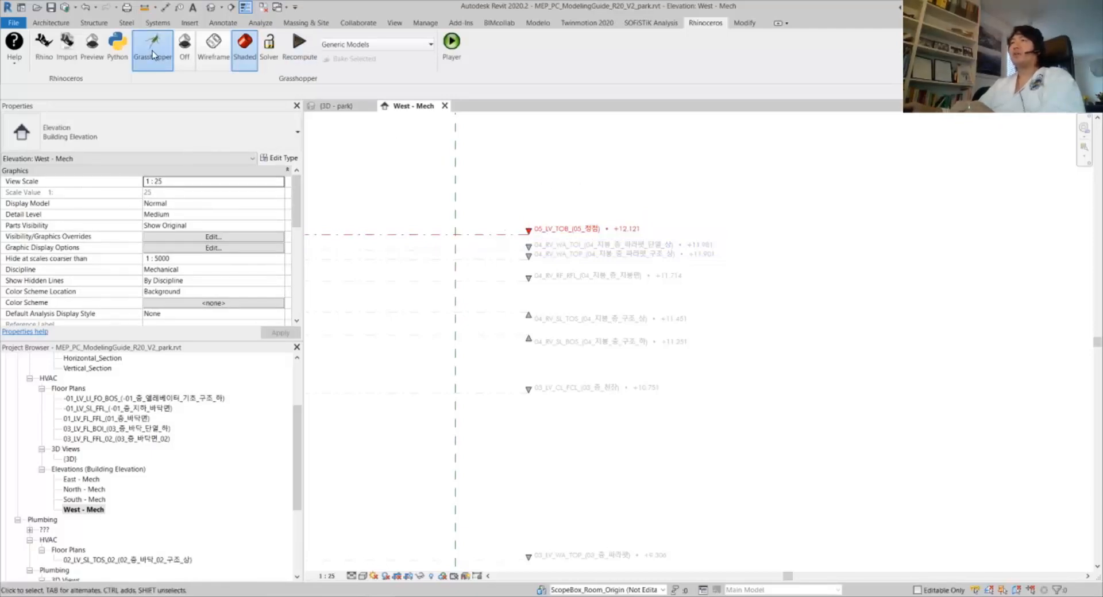
scroll(706, 247, down, 5)
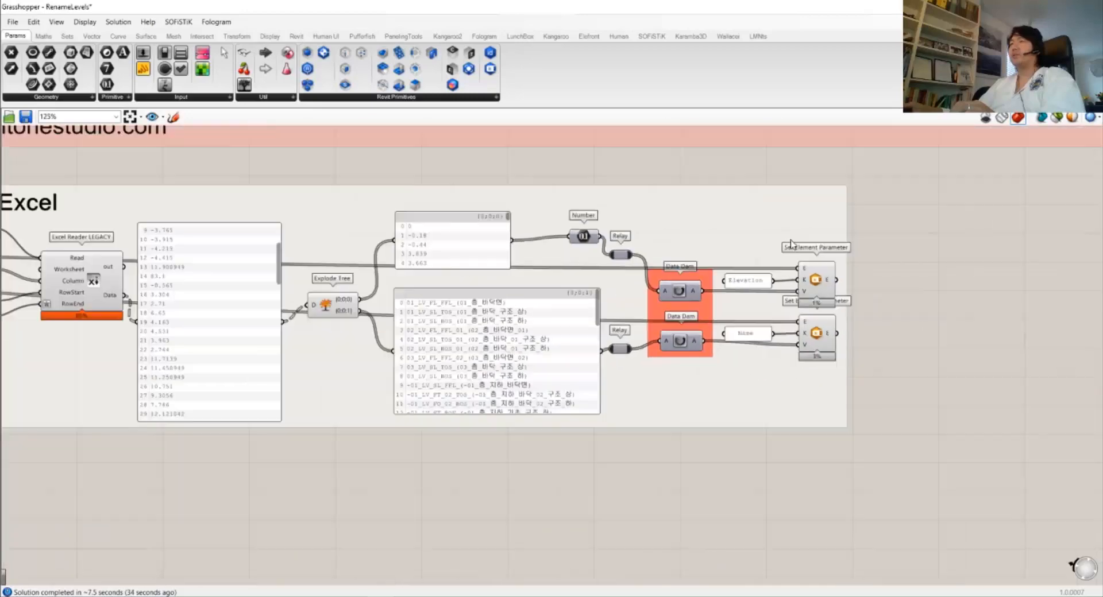
scroll(766, 242, up, 4)
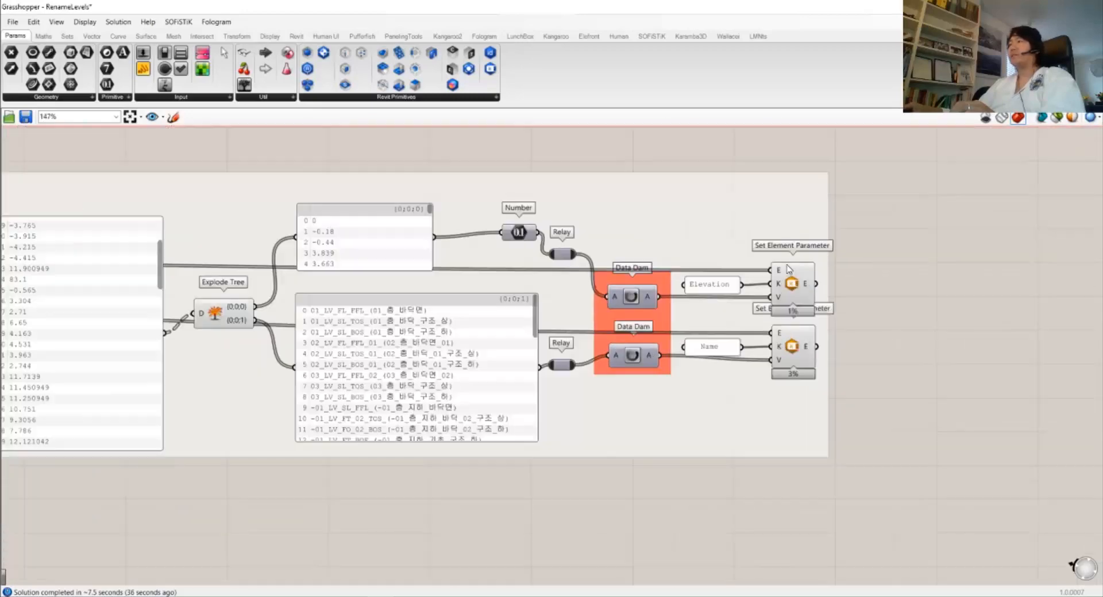
scroll(668, 313, down, 4)
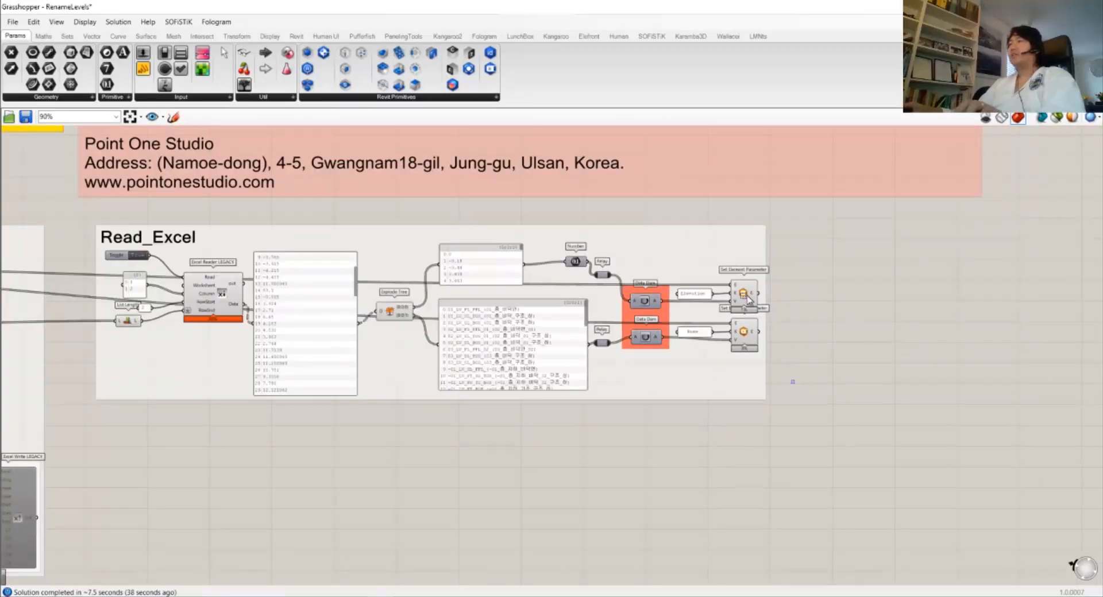
drag(794, 383, 731, 262)
key(ctrl+e)
click(833, 244)
Trace Query Levels in Write_to_Excel, then centre the Read_Excel group on the canvas
scroll(502, 295, down, 6)
right_drag(170, 288, 531, 304)
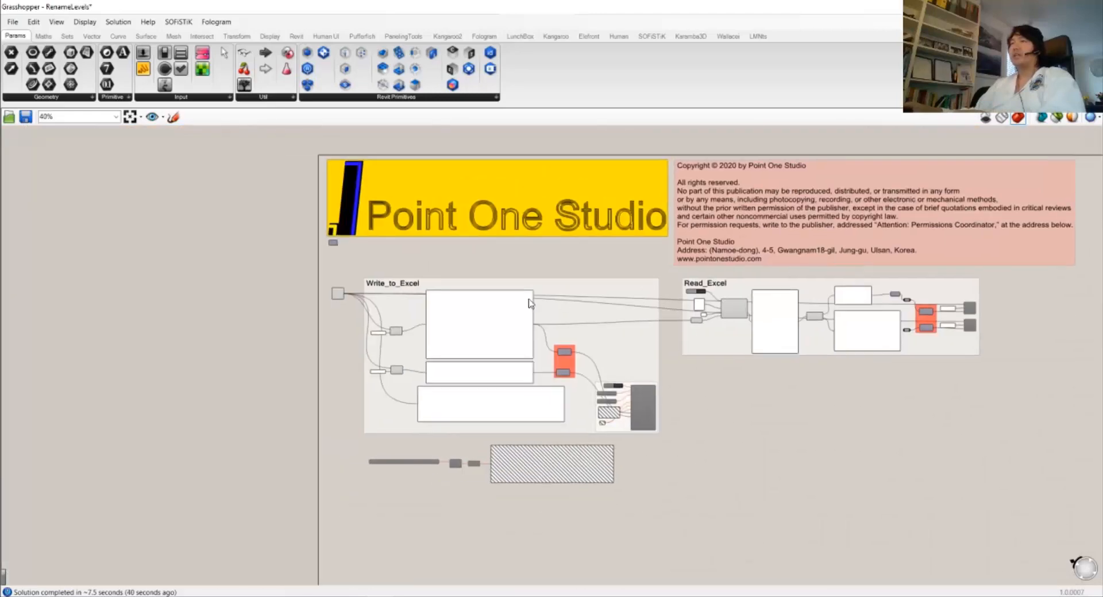
scroll(530, 304, up, 5)
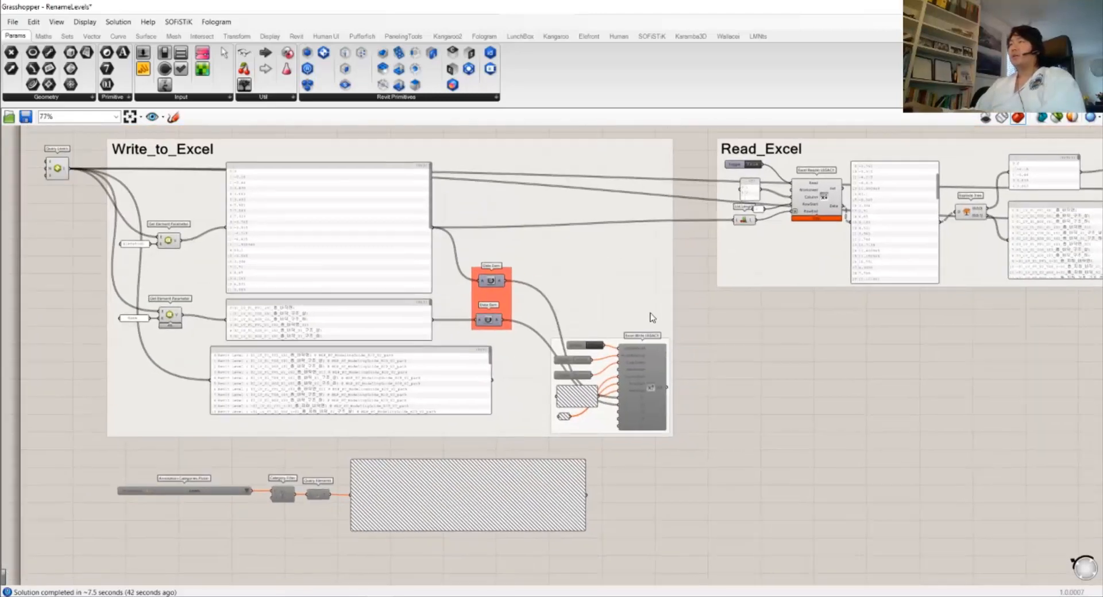
right_drag(922, 221, 953, 343)
right_drag(180, 355, 280, 327)
drag(183, 262, 188, 255)
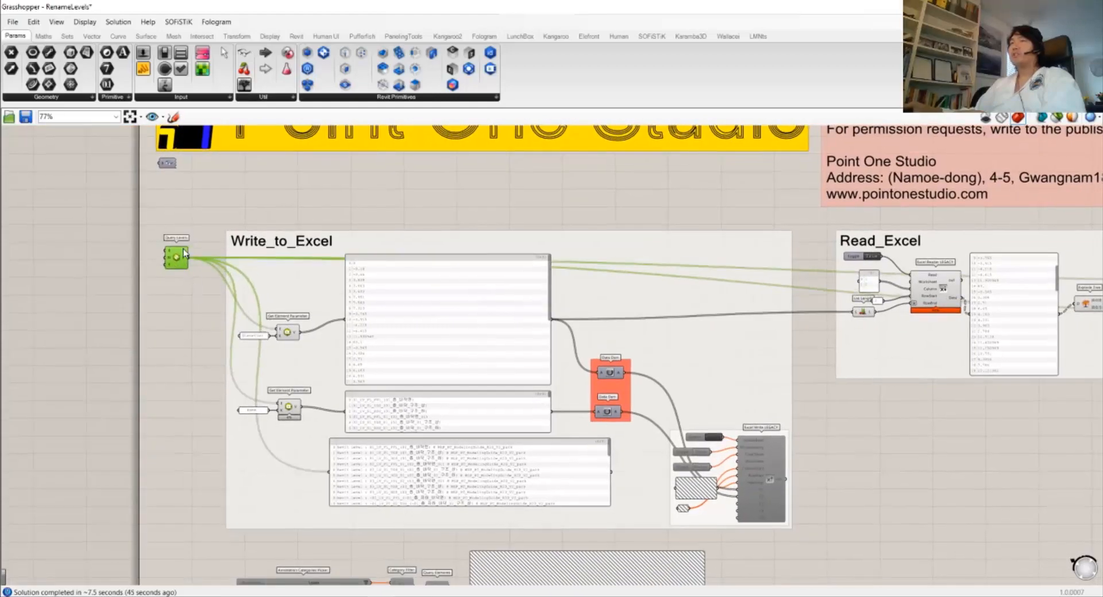
click(856, 430)
right_drag(827, 418, 299, 460)
scroll(886, 366, up, 2)
right_drag(632, 363, 733, 372)
scroll(748, 374, up, 1)
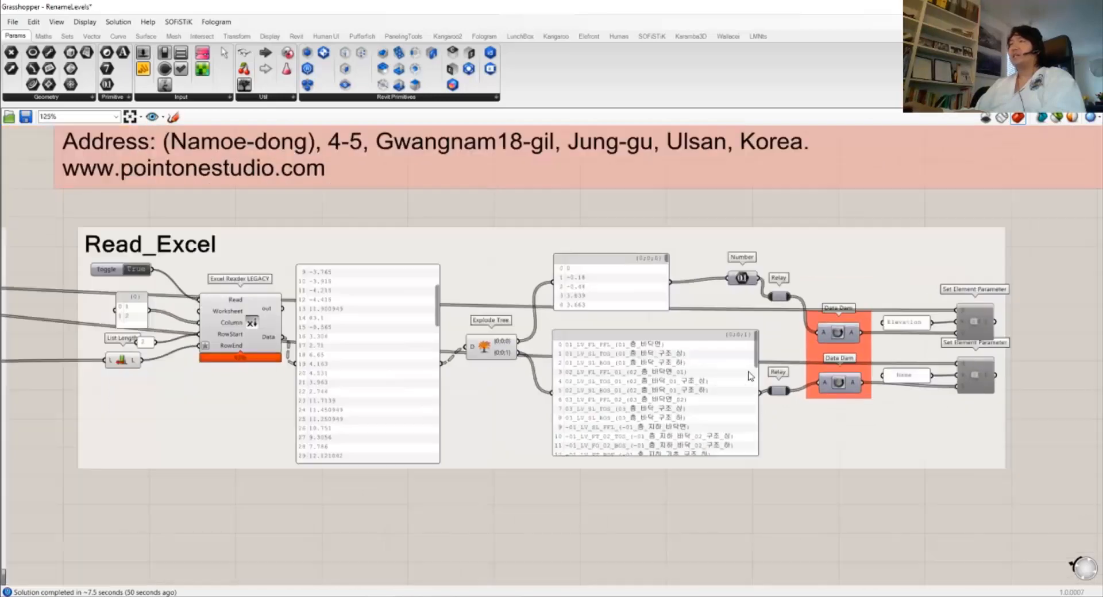
scroll(748, 376, up, 1)
scroll(576, 362, down, 1)
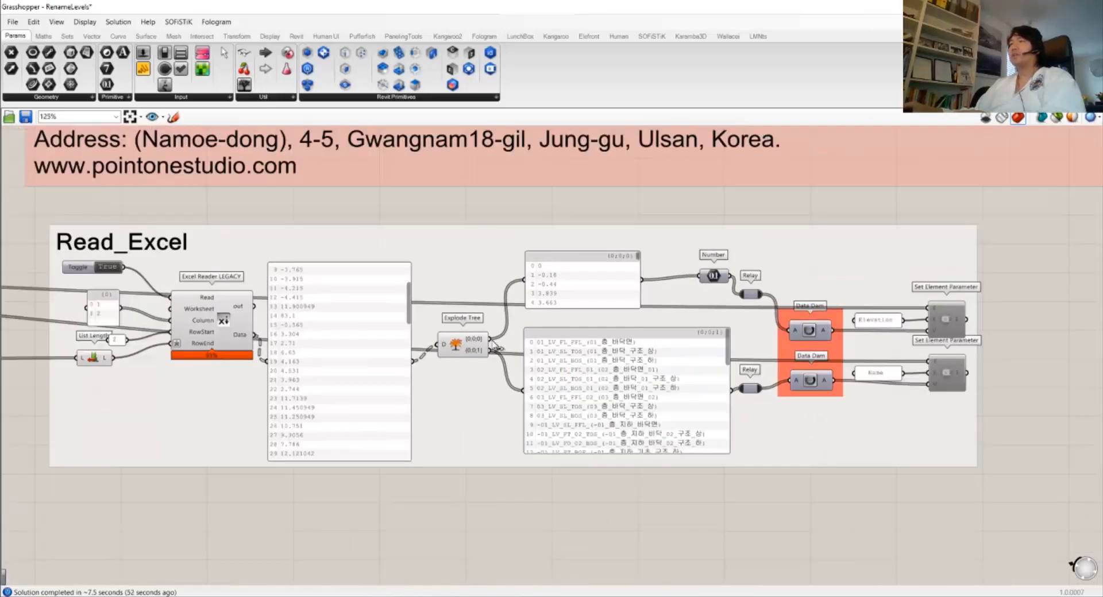
Return to Revit and pan the elevation to review the level heads
key(alt+Tab)
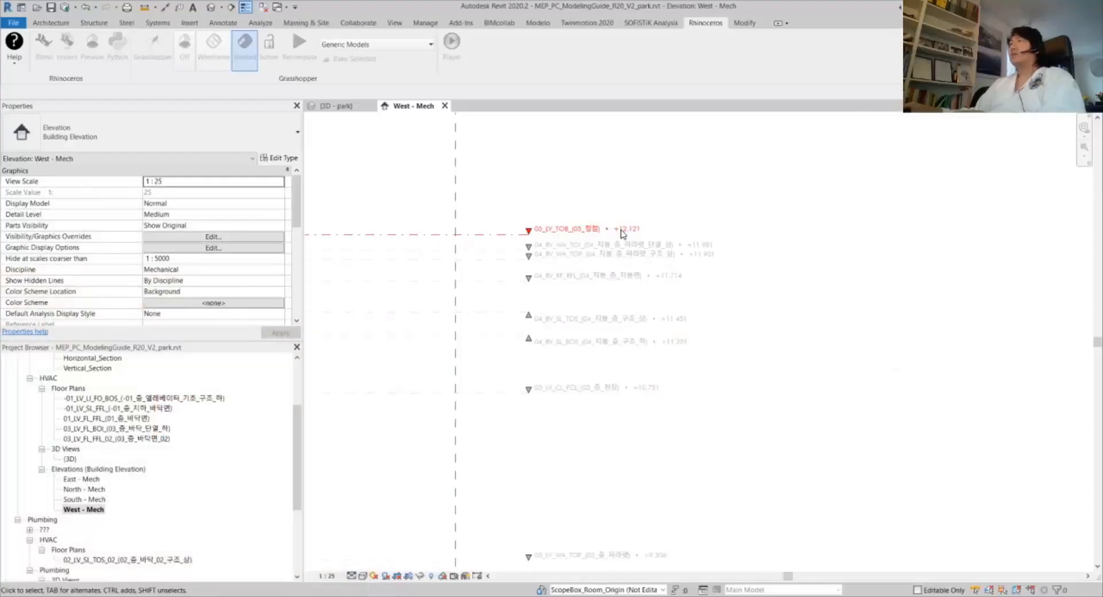
scroll(529, 215, down, 10)
middle_drag(525, 231, 614, 244)
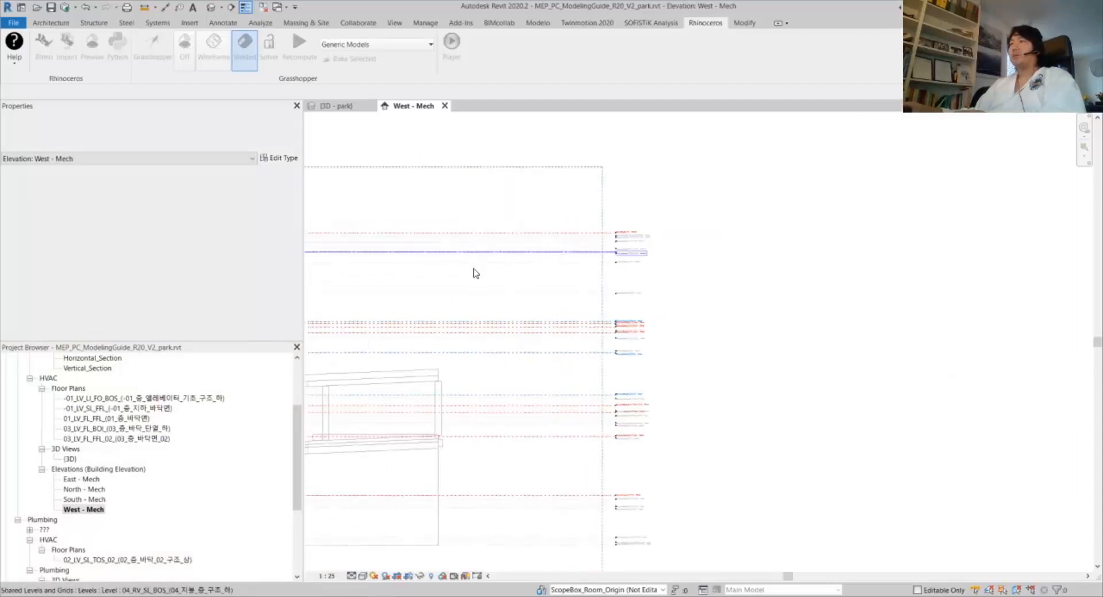
scroll(376, 257, down, 3)
middle_drag(377, 256, 554, 238)
scroll(717, 258, up, 7)
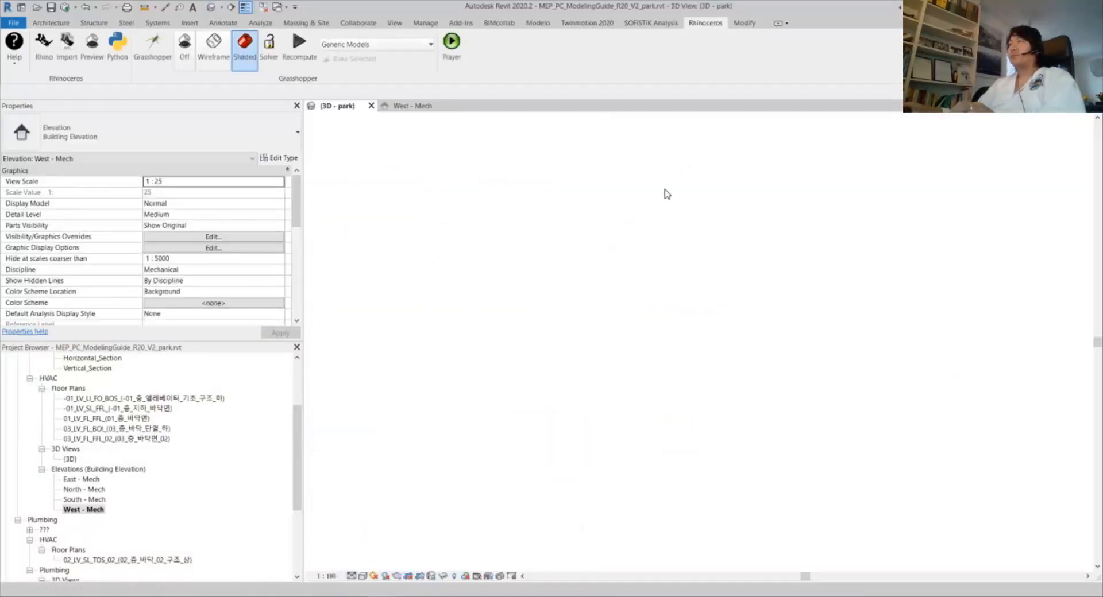
Orbit the {3D - park} model around the building toward its front
scroll(724, 253, up, 5)
shift+middle_drag(756, 273, 956, 276)
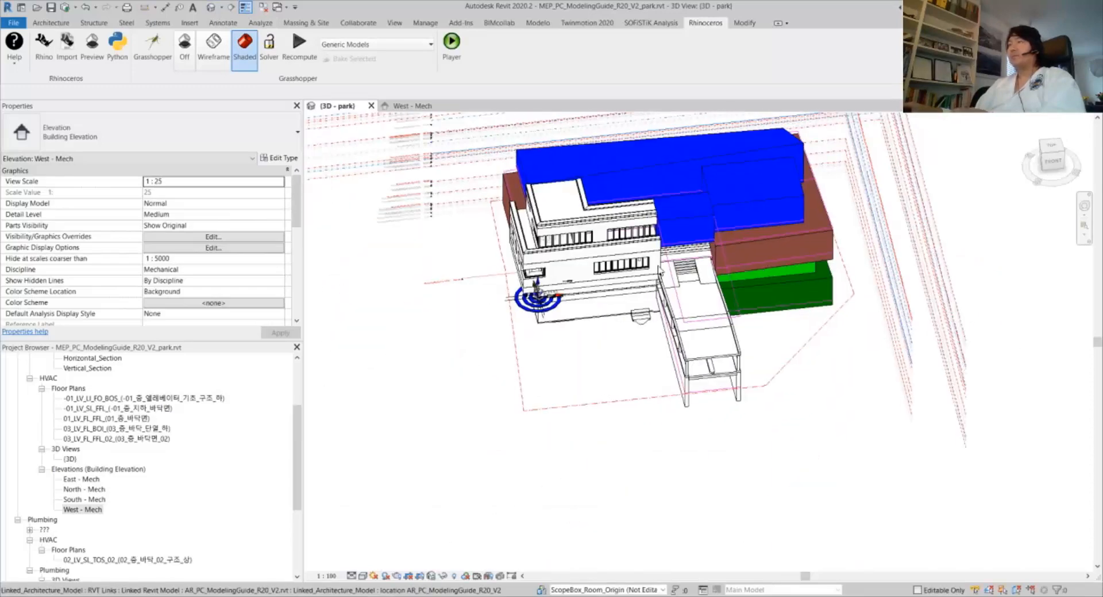
middle_drag(445, 185, 475, 259)
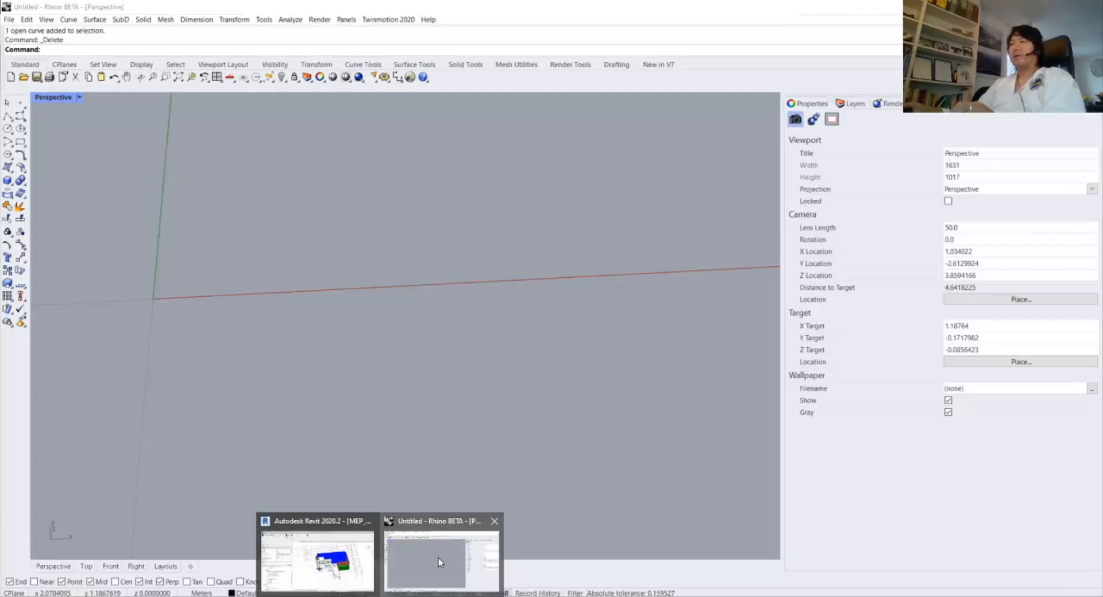
click(438, 560)
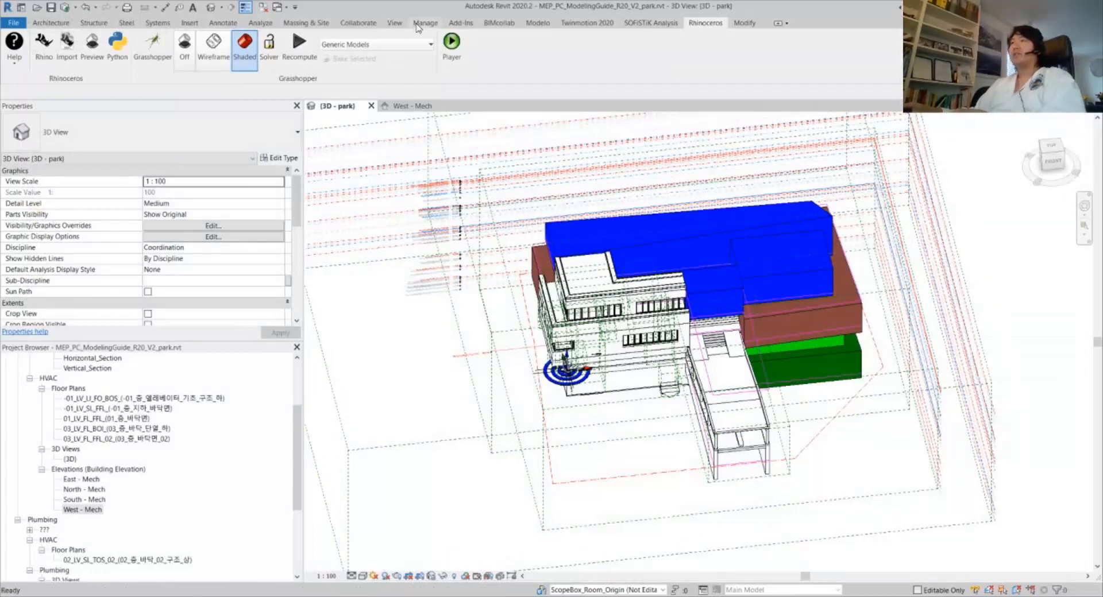
Set the project length units to Millimeters with a chosen rounding
click(419, 24)
click(353, 62)
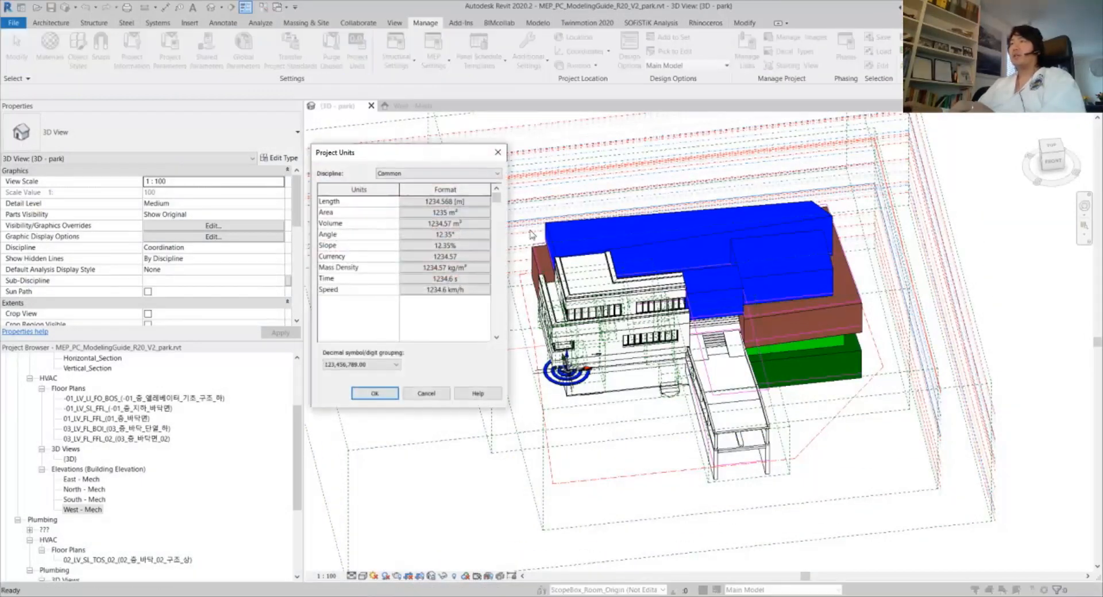
click(445, 201)
click(656, 193)
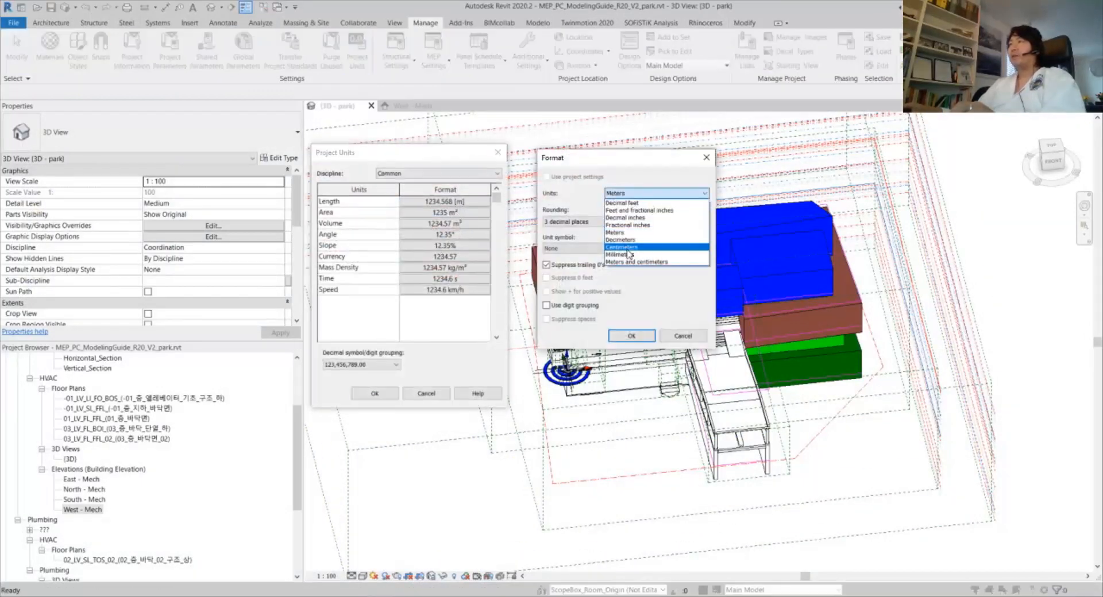
click(570, 226)
click(599, 223)
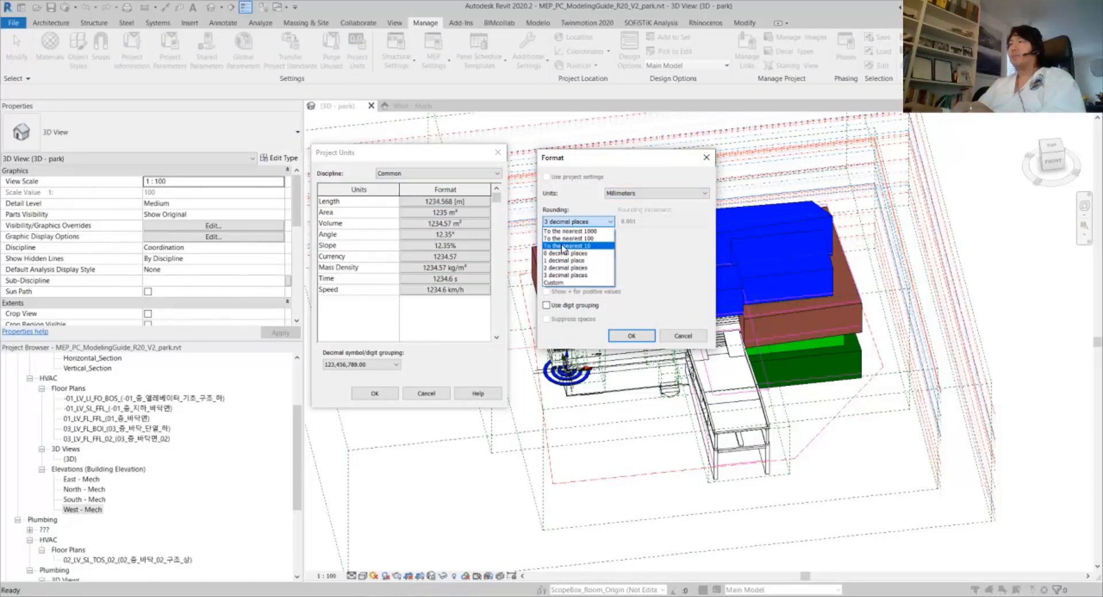
click(566, 259)
click(631, 336)
click(375, 394)
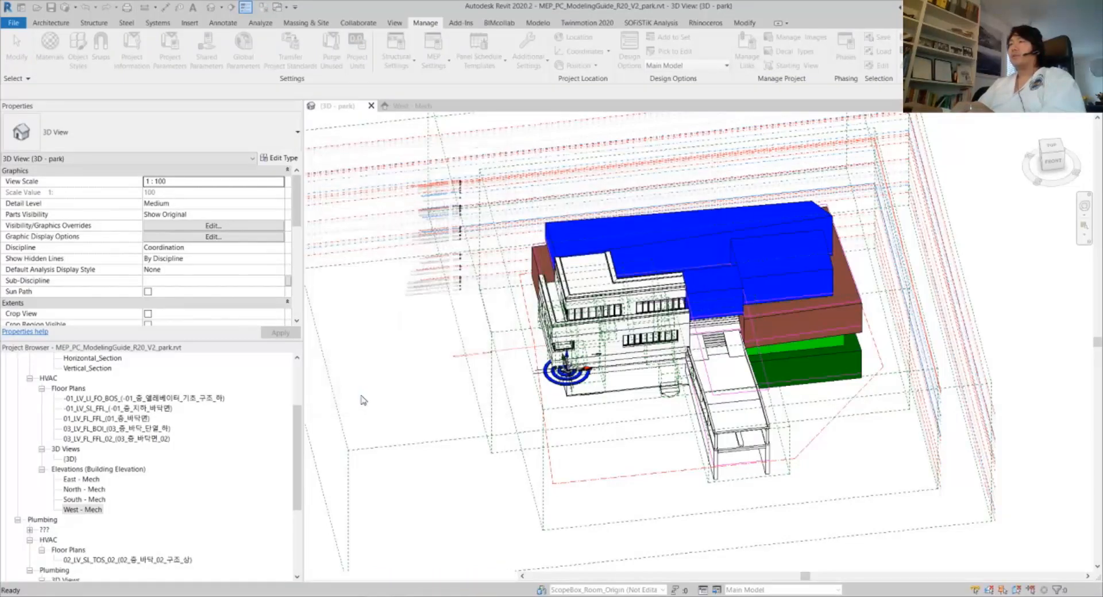
In West - Mech, confirm level 05_LV_TOB's elevation reads 12121.0
scroll(329, 245, up, 5)
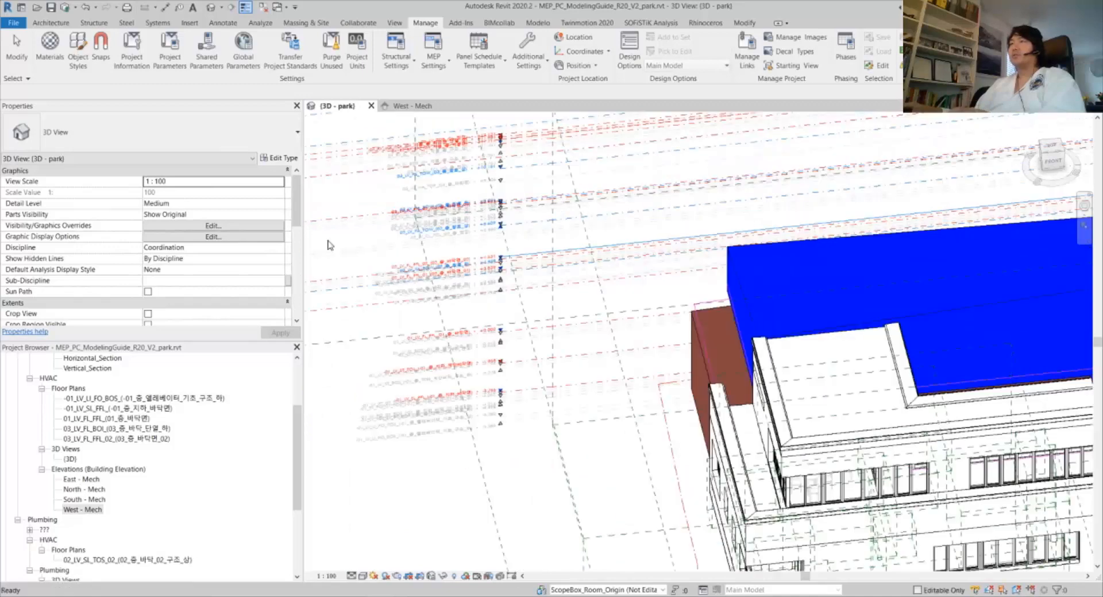
click(396, 107)
scroll(620, 183, up, 5)
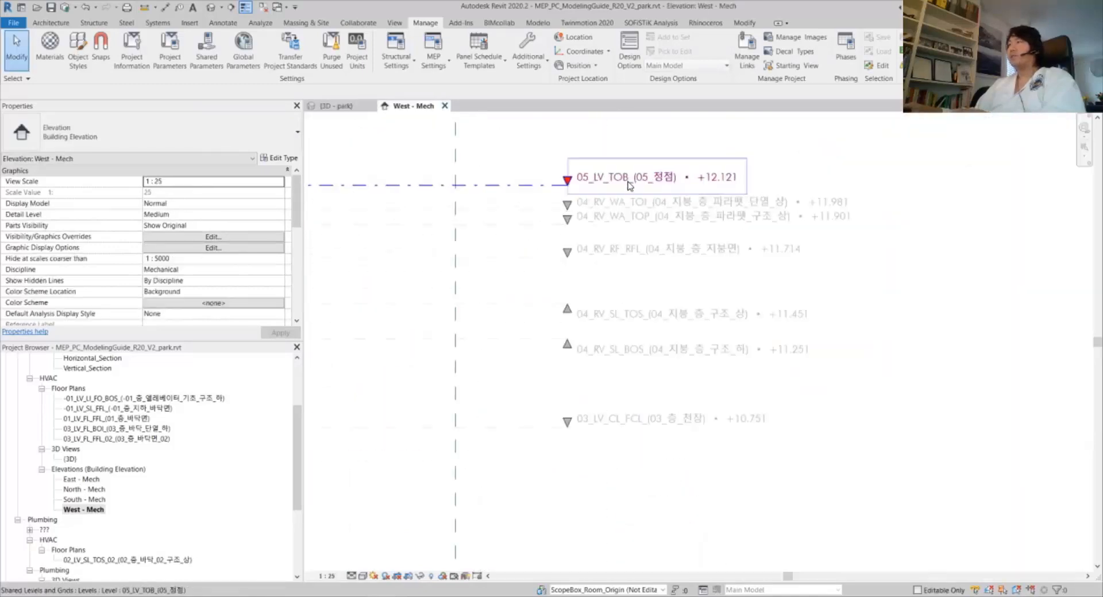
click(620, 183)
click(131, 184)
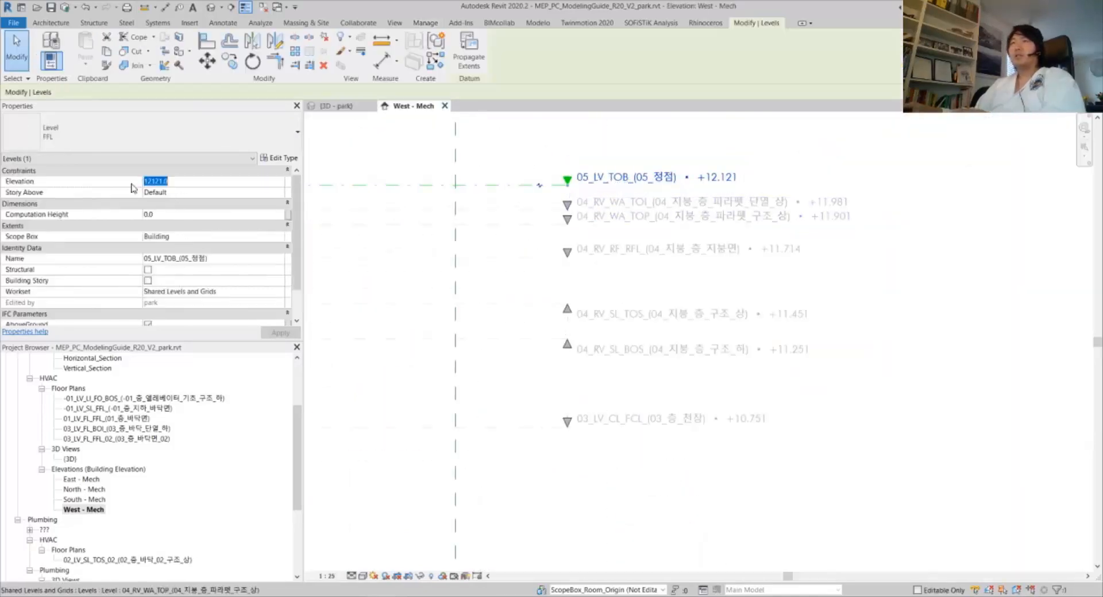
click(529, 162)
scroll(621, 217, down, 4)
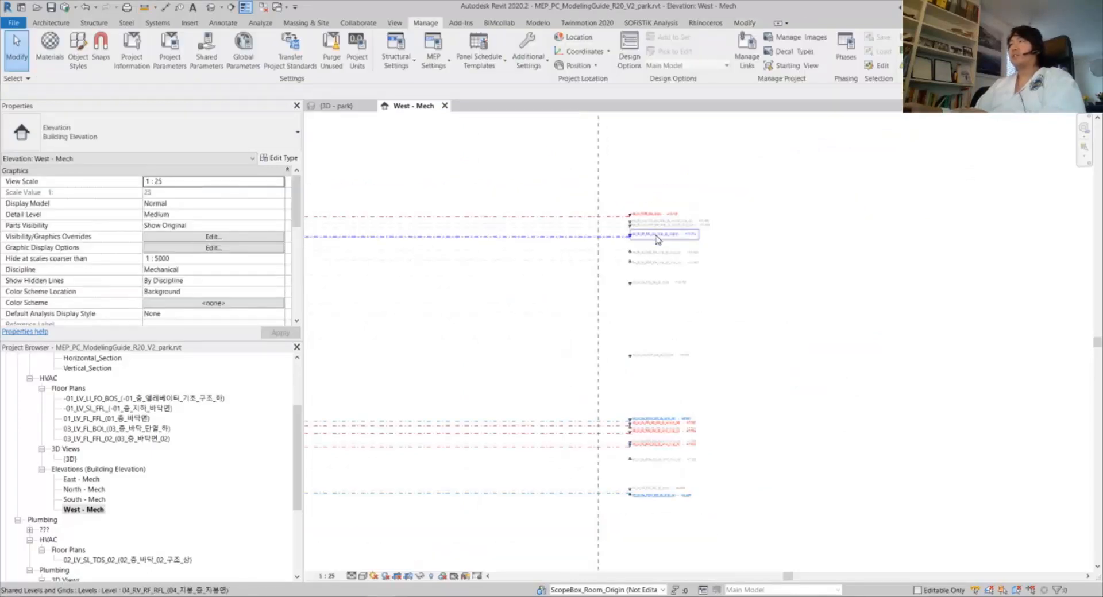